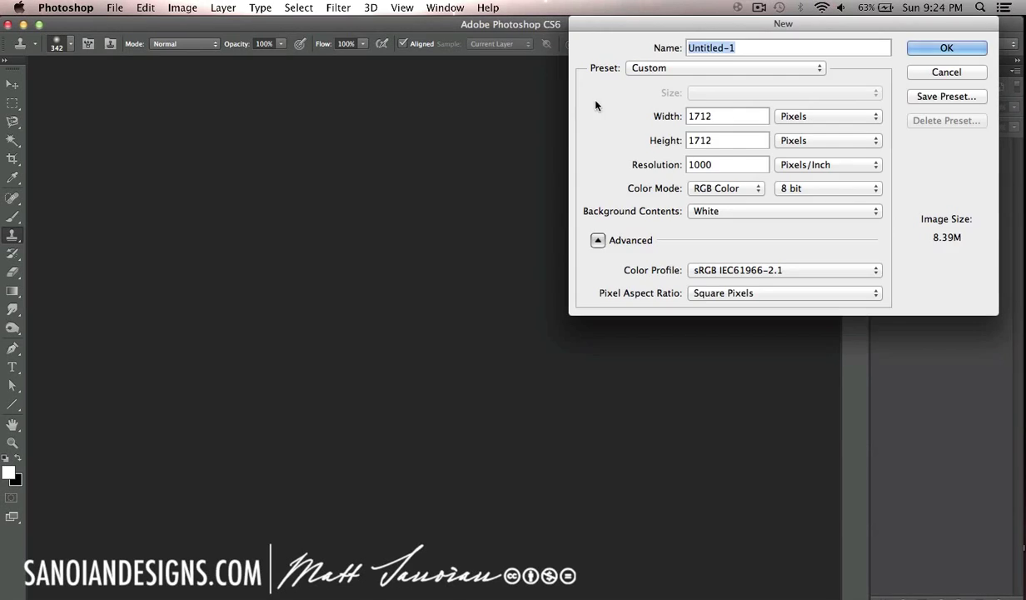
Create the new poster document and place the wood texture as its background.
{"action": "key", "text": "Return"}
{"action": "left_click", "coordinate": [219, 147]}
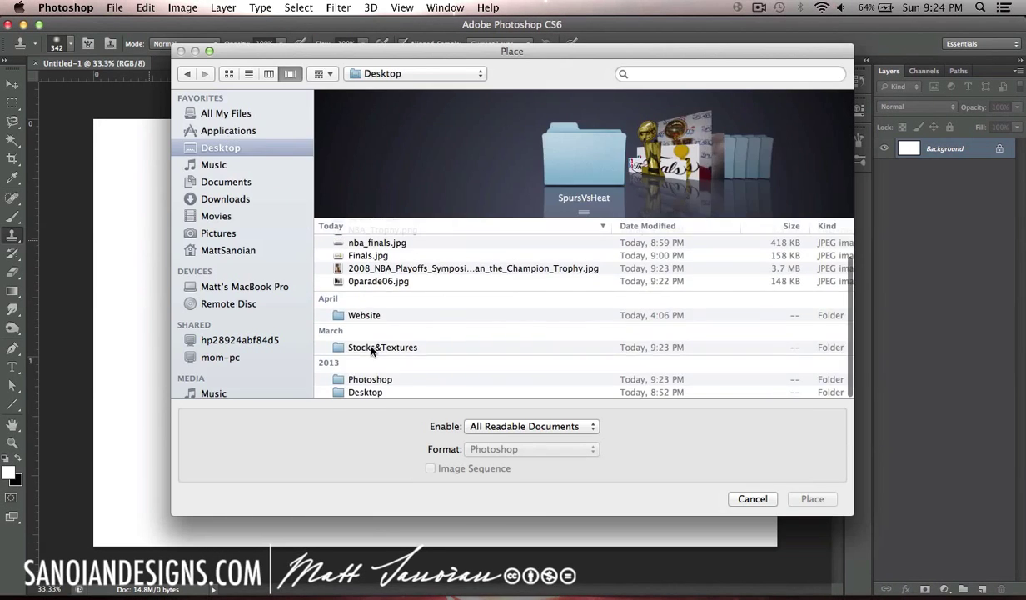
{"action": "double_click", "coordinate": [392, 348]}
{"action": "scroll", "coordinate": [427, 331], "scroll_direction": "down", "scroll_amount": 5}
{"action": "left_click", "coordinate": [733, 74]}
{"action": "type", "text": "wood"}
{"action": "double_click", "coordinate": [355, 258]}
{"action": "key", "text": "Return"}
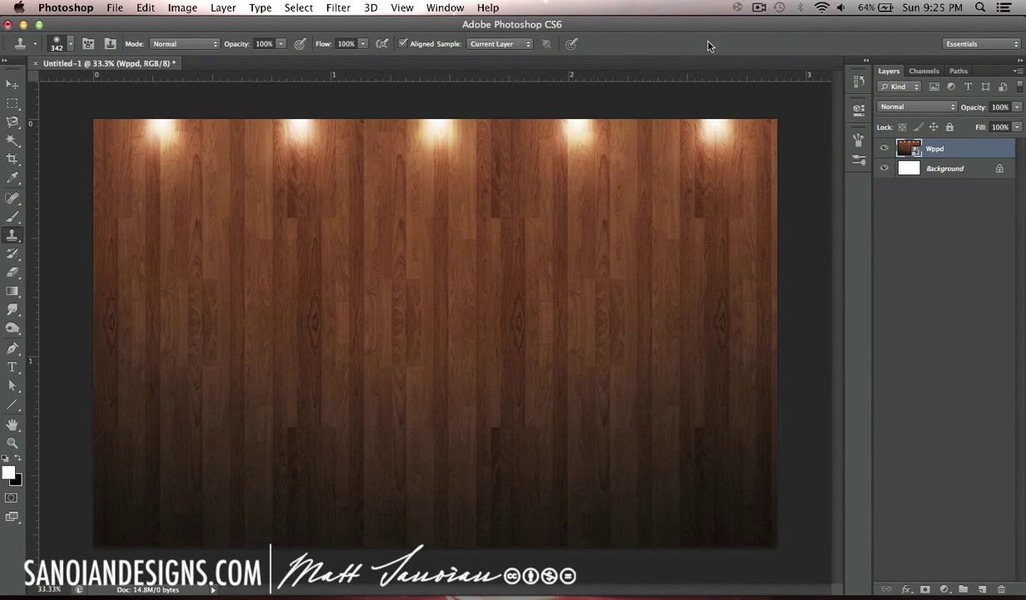
Place the Wade player cut-out into the poster.
{"action": "left_click", "coordinate": [115, 8]}
{"action": "left_click", "coordinate": [151, 240]}
{"action": "double_click", "coordinate": [366, 251]}
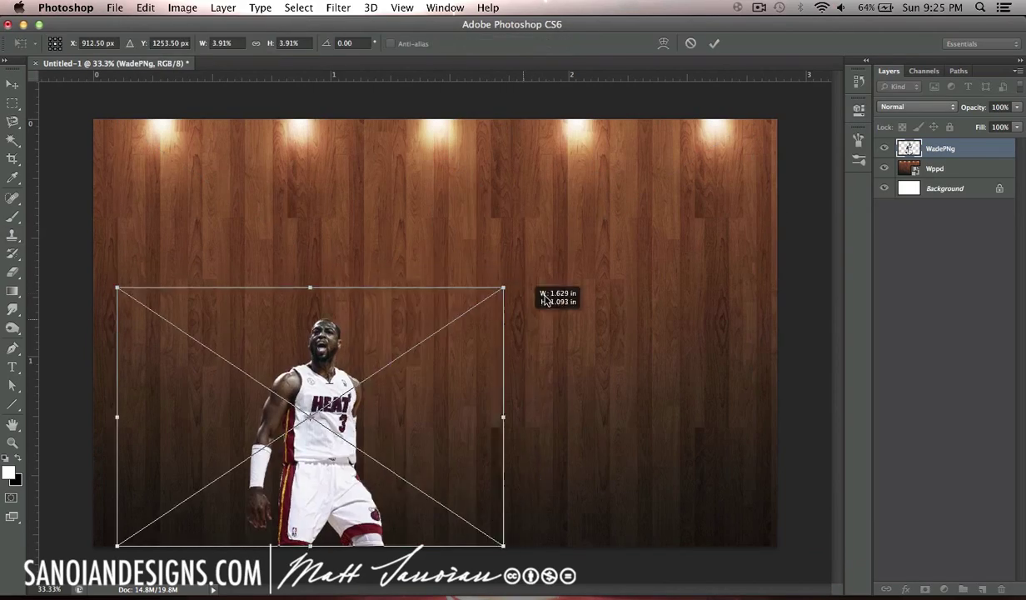
{"action": "key", "text": "Return"}
Place the Manu cut-out, shrinking it and moving it to the right side.
{"action": "left_click", "coordinate": [115, 7]}
{"action": "left_click", "coordinate": [151, 241]}
{"action": "double_click", "coordinate": [366, 291]}
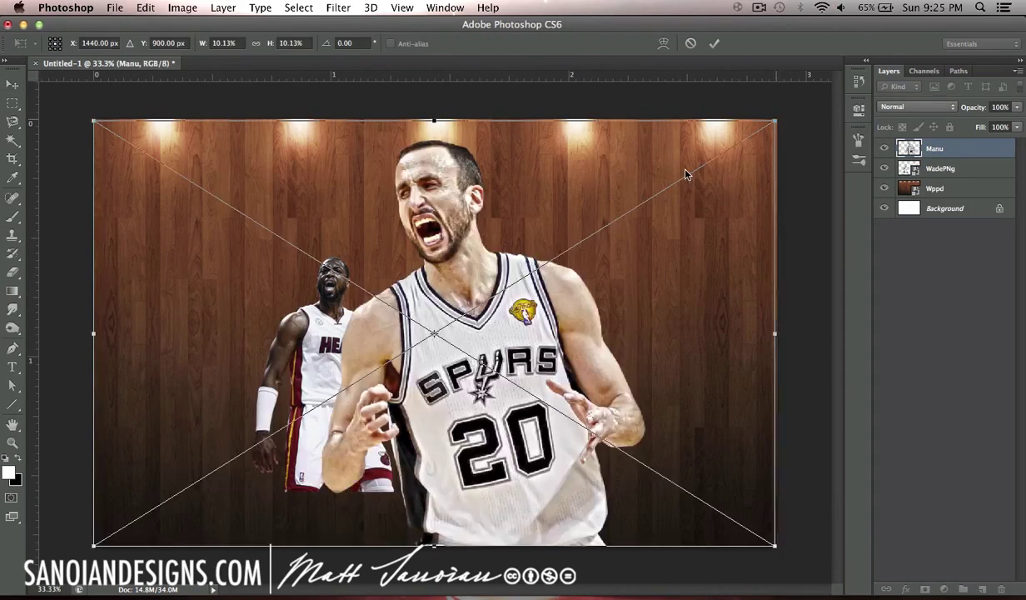
{"action": "left_click_drag", "start_coordinate": [687, 172], "coordinate": [637, 248]}
{"action": "left_click_drag", "start_coordinate": [475, 375], "coordinate": [583, 383]}
{"action": "key", "text": "Return"}
{"action": "left_click_drag", "start_coordinate": [641, 329], "coordinate": [645, 302]}
Place Parker near the poster centre and raise Manu slightly.
{"action": "left_click", "coordinate": [115, 7]}
{"action": "left_click", "coordinate": [151, 240]}
{"action": "double_click", "coordinate": [366, 272]}
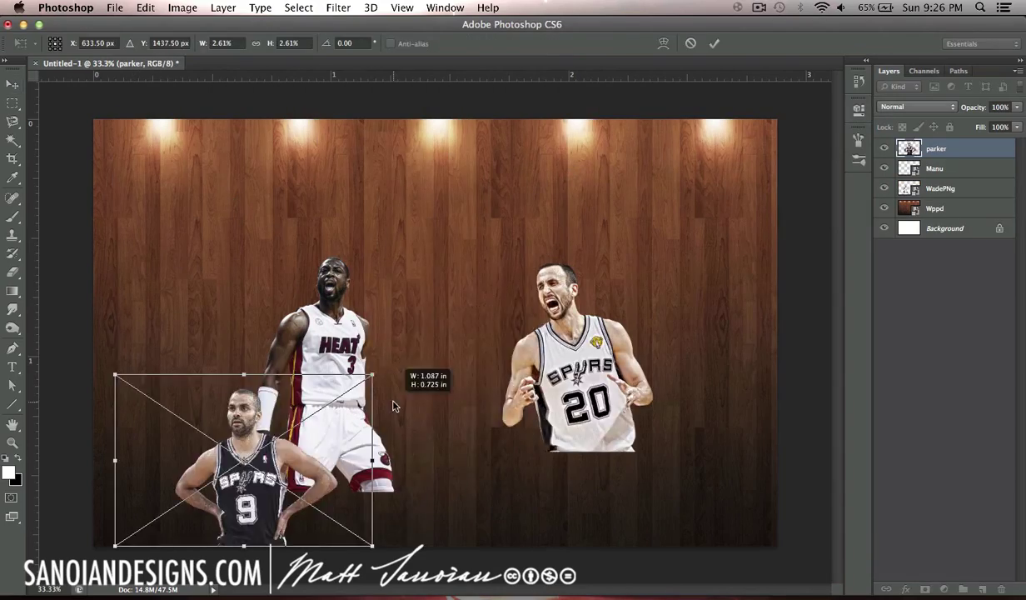
{"action": "left_click_drag", "start_coordinate": [284, 462], "coordinate": [509, 389]}
{"action": "key", "text": "Return"}
{"action": "left_click_drag", "start_coordinate": [667, 341], "coordinate": [677, 328]}
Place and scale the Chalmers cut-out, then shift Wade to the left.
{"action": "left_click", "coordinate": [115, 7]}
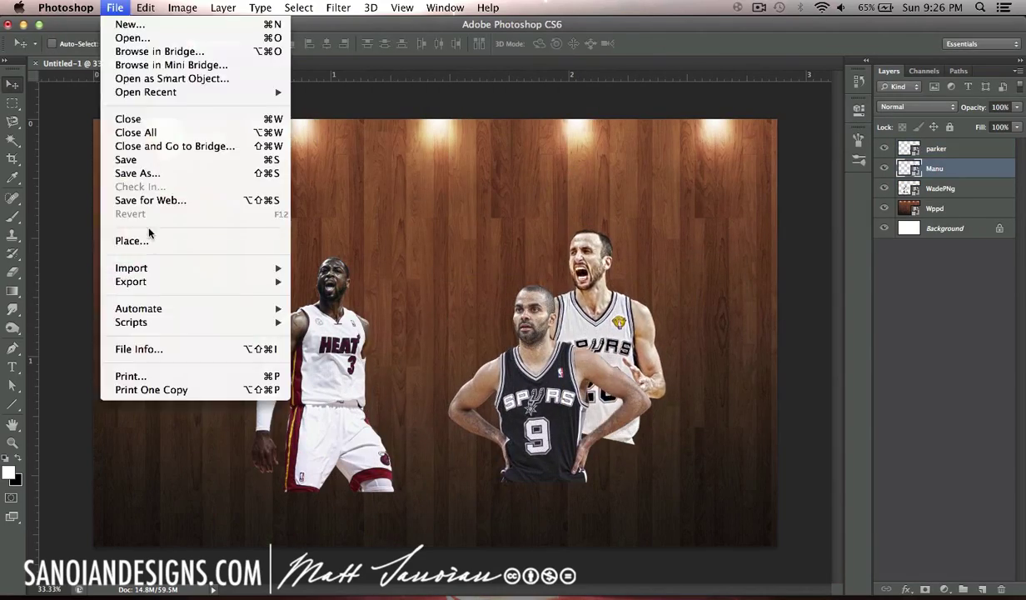
{"action": "left_click", "coordinate": [149, 229]}
{"action": "double_click", "coordinate": [366, 233]}
{"action": "left_click_drag", "start_coordinate": [763, 156], "coordinate": [504, 279]}
{"action": "key", "text": "Return"}
{"action": "key", "text": "ctrl+t"}
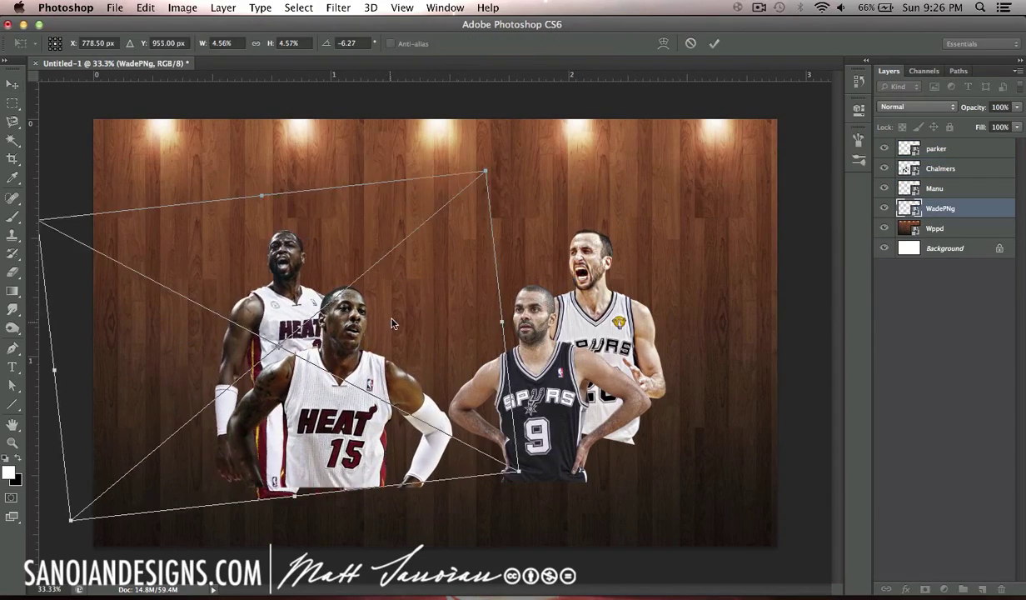
{"action": "key", "text": "Return"}
{"action": "left_click_drag", "start_coordinate": [422, 320], "coordinate": [366, 321]}
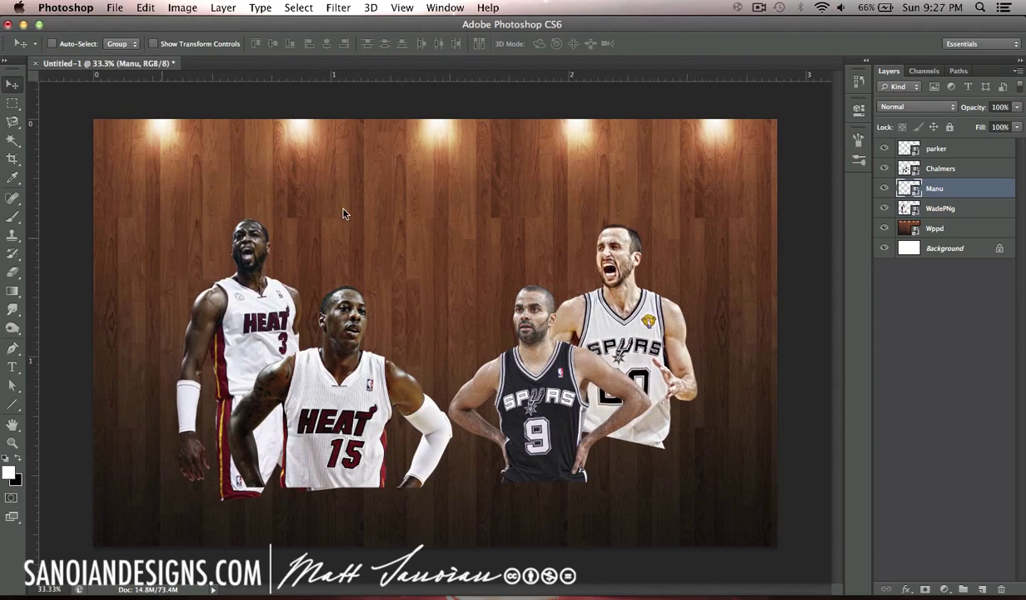
Place the Kawhi cut-out behind Parker among the Spurs.
{"action": "key", "text": "ctrl+shift+p"}
{"action": "key", "text": "Down"}
{"action": "key", "text": "Down"}
{"action": "key", "text": "Return"}
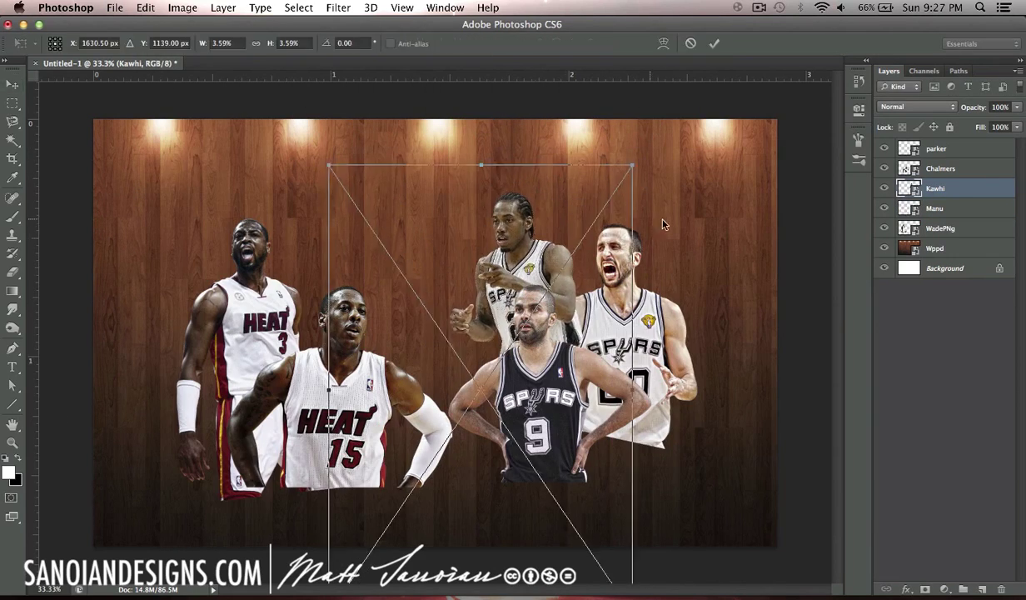
{"action": "key", "text": "Return"}
{"action": "left_click_drag", "start_coordinate": [663, 223], "coordinate": [680, 235]}
Enlarge and shift the Manu figure.
{"action": "left_click", "coordinate": [935, 209]}
{"action": "key", "text": "ctrl+t"}
{"action": "left_click_drag", "start_coordinate": [775, 316], "coordinate": [810, 332]}
{"action": "key", "text": "Return"}
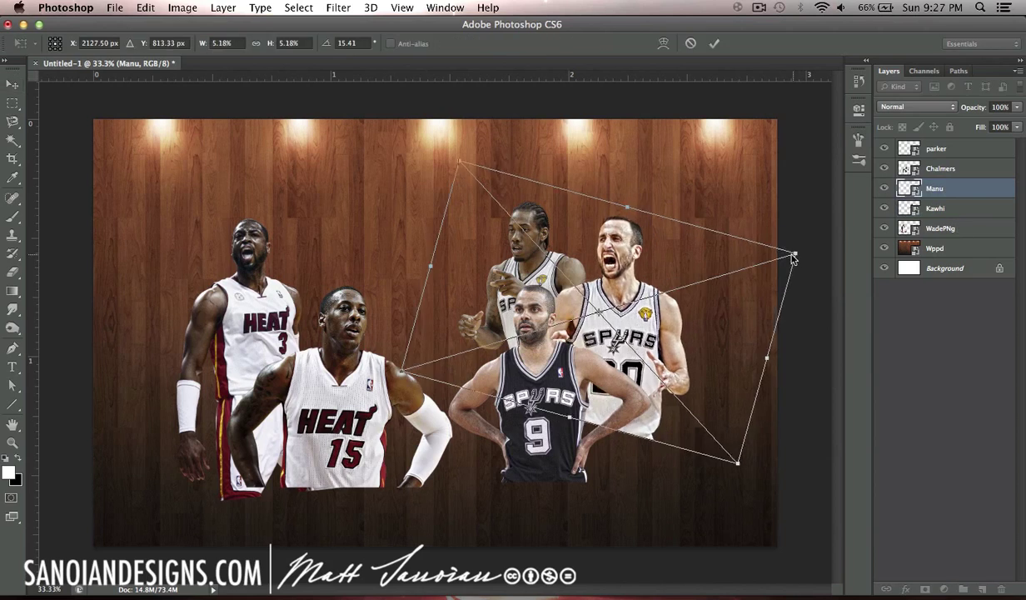
{"action": "key", "text": "Escape"}
Place LeBron behind the Heat players and move Manu below Kawhi, resizing him.
{"action": "left_click", "coordinate": [115, 8]}
{"action": "left_click", "coordinate": [142, 239]}
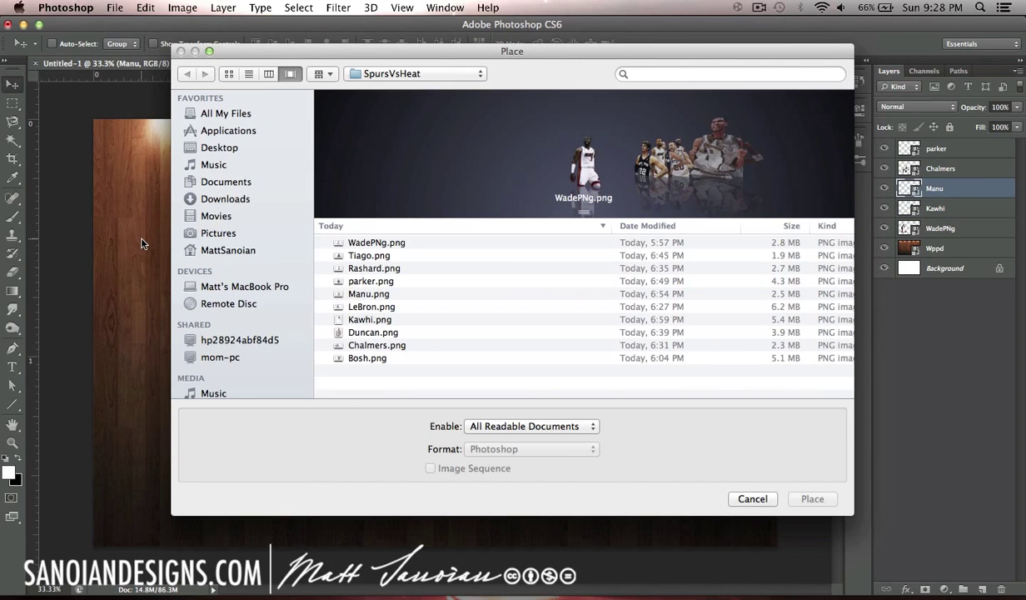
{"action": "key", "text": "Down"}
{"action": "key", "text": "Down"}
{"action": "key", "text": "Down"}
{"action": "key", "text": "Down"}
{"action": "key", "text": "Down"}
{"action": "key", "text": "Down"}
{"action": "key", "text": "Return"}
{"action": "key", "text": "Return"}
{"action": "left_click_drag", "start_coordinate": [524, 238], "coordinate": [530, 242]}
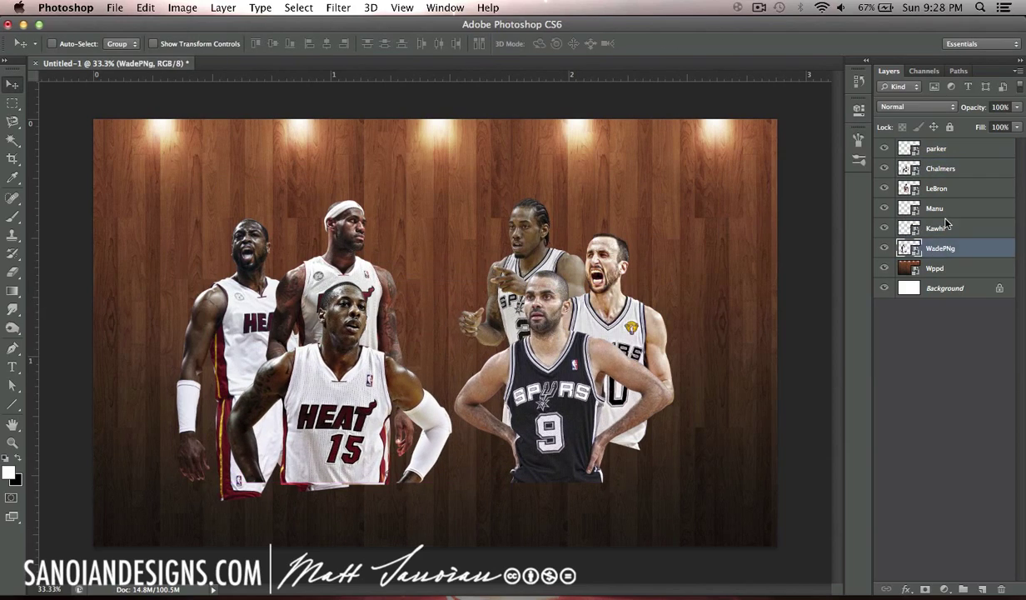
{"action": "left_click_drag", "start_coordinate": [948, 187], "coordinate": [948, 208]}
{"action": "key", "text": "ctrl+t"}
{"action": "left_click_drag", "start_coordinate": [783, 266], "coordinate": [794, 275]}
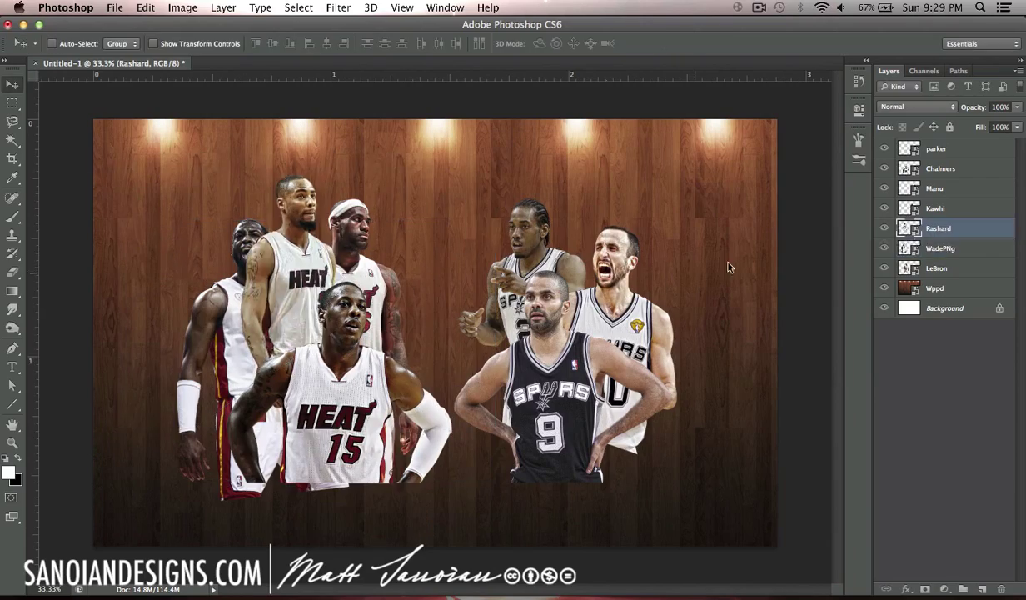
Position Rashard, resize Duncan, nudge Parker, and shrink and place Bosh.
{"action": "left_click_drag", "start_coordinate": [380, 239], "coordinate": [459, 267]}
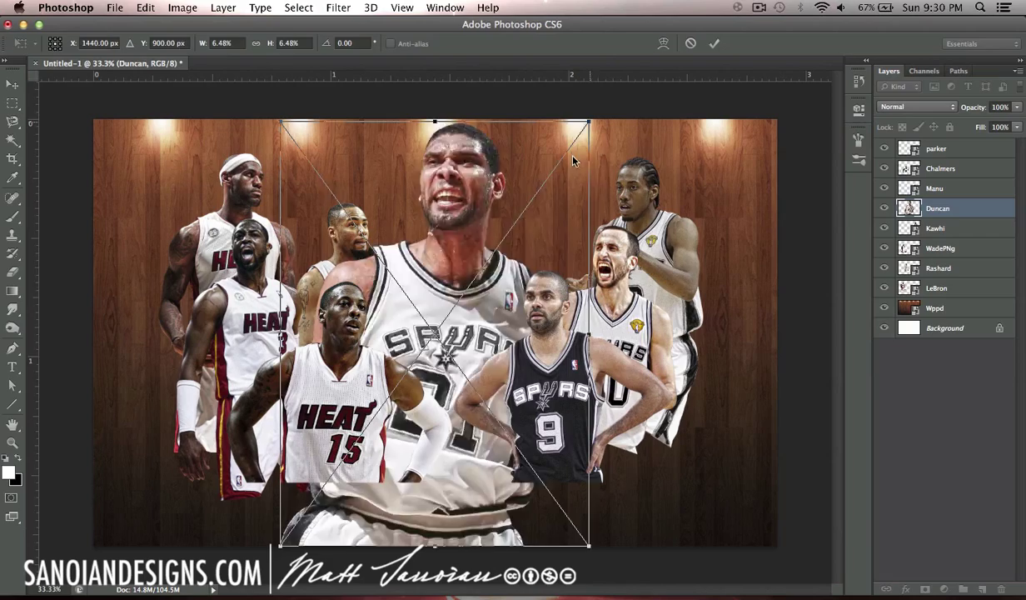
{"action": "left_click_drag", "start_coordinate": [550, 149], "coordinate": [633, 195]}
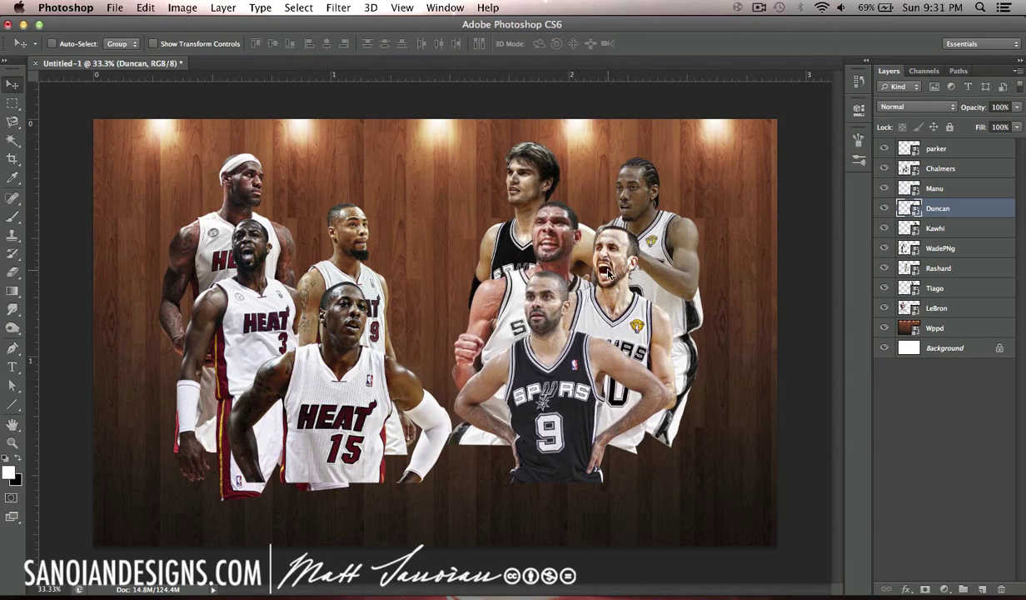
{"action": "left_click", "coordinate": [938, 150]}
{"action": "left_click_drag", "start_coordinate": [643, 301], "coordinate": [639, 304]}
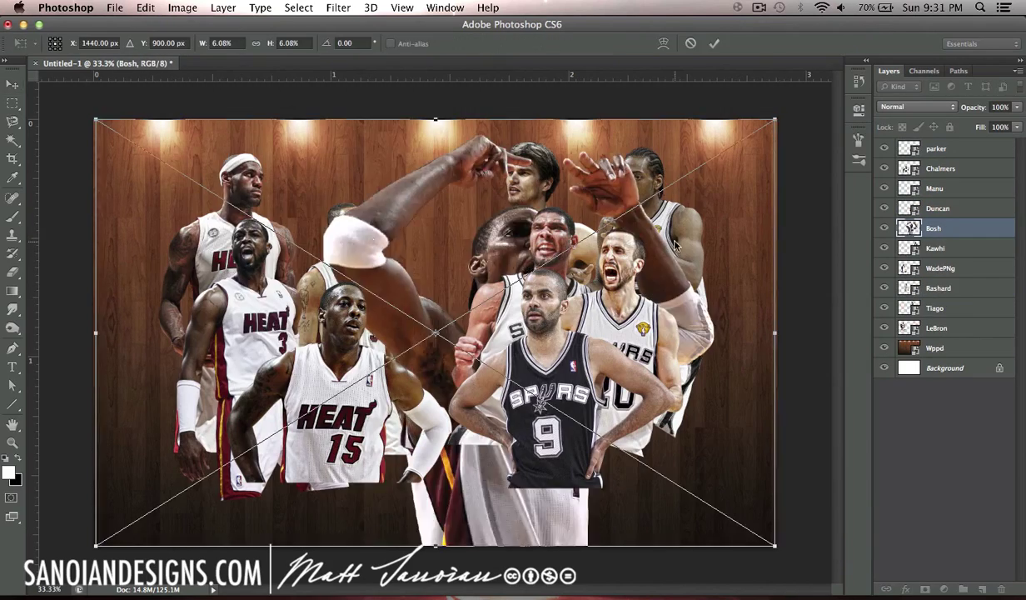
{"action": "mouse_move", "coordinate": [775, 121]}
{"action": "left_mouse_down"}
{"action": "mouse_move", "coordinate": [478, 130]}
{"action": "mouse_move", "coordinate": [480, 112]}
{"action": "left_mouse_up"}
{"action": "left_click_drag", "start_coordinate": [338, 240], "coordinate": [363, 265]}
Add drop shadows to the Chalmers and Parker layers.
{"action": "double_click", "coordinate": [983, 168]}
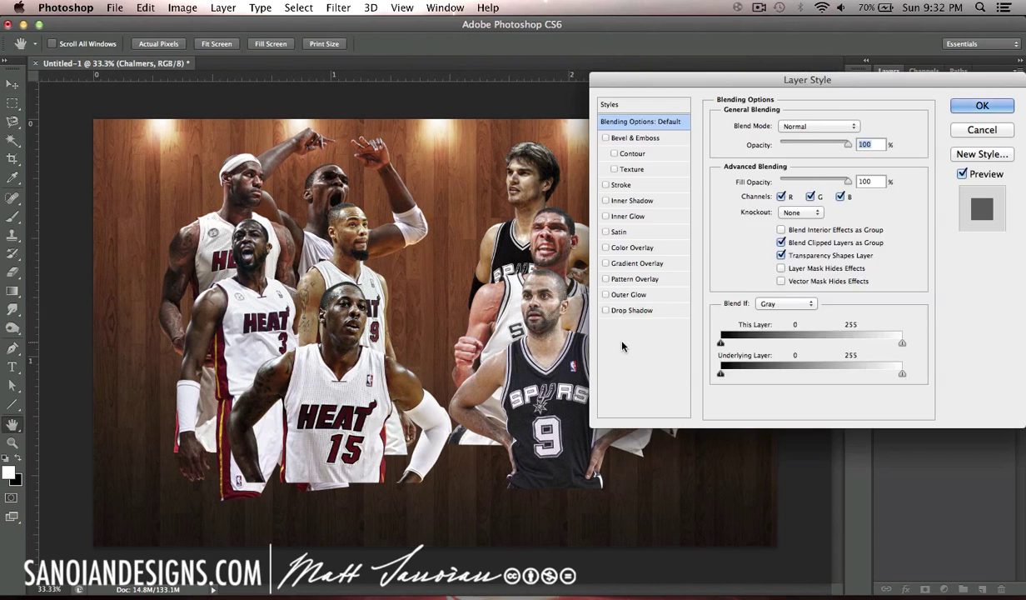
{"action": "left_click", "coordinate": [631, 309]}
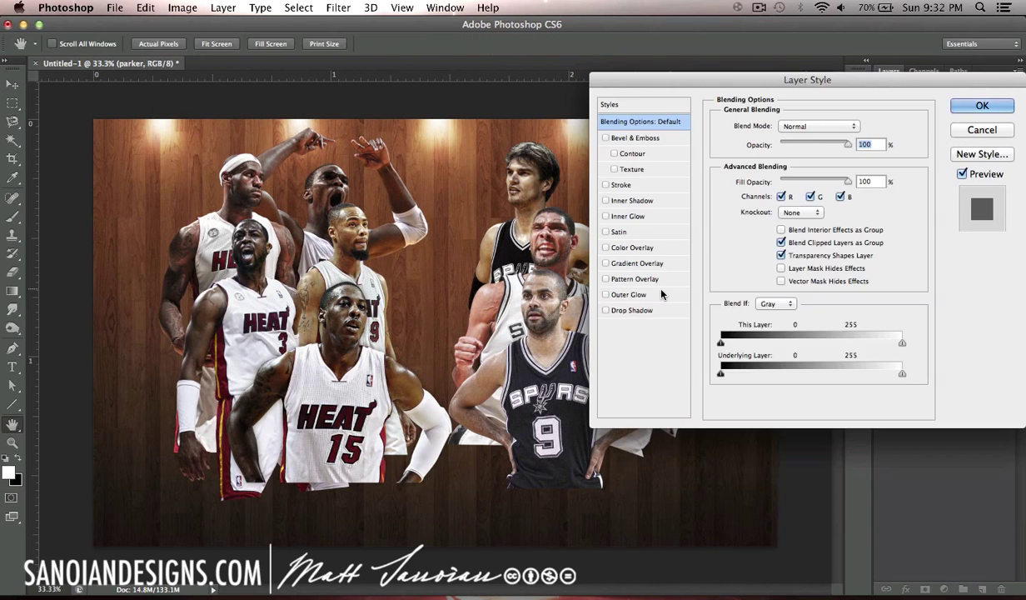
{"action": "left_click", "coordinate": [631, 310]}
{"action": "left_click", "coordinate": [982, 105]}
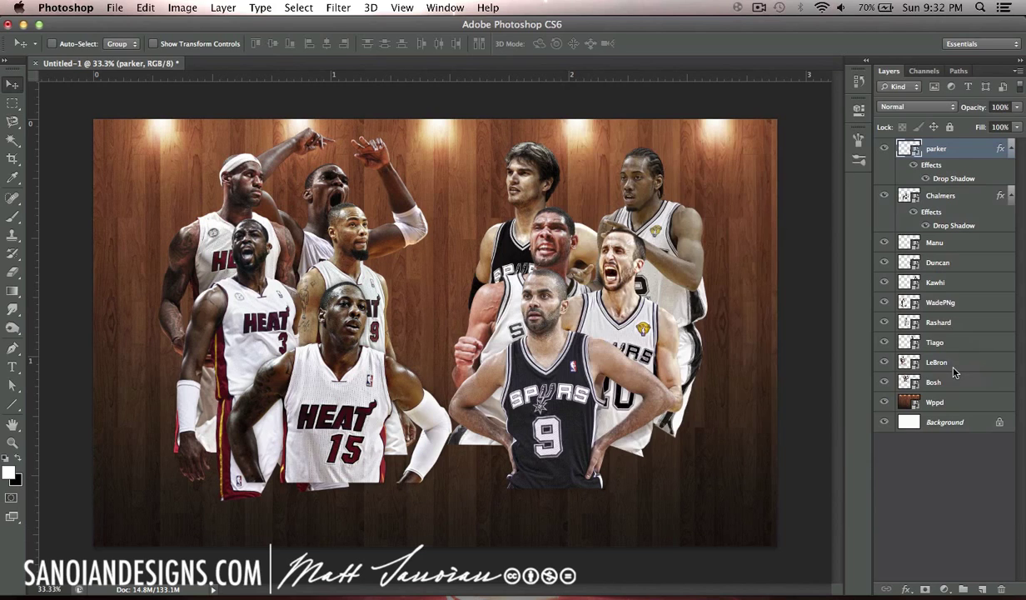
{"action": "double_click", "coordinate": [974, 196]}
{"action": "key", "text": "Return"}
Scale all players up slightly, group them as Players, and rename the wood layer WoodBackground.
{"action": "left_click", "coordinate": [933, 383], "text": "shift"}
{"action": "key", "text": "ctrl+t"}
{"action": "left_click_drag", "start_coordinate": [706, 166], "coordinate": [721, 154]}
{"action": "key", "text": "Return"}
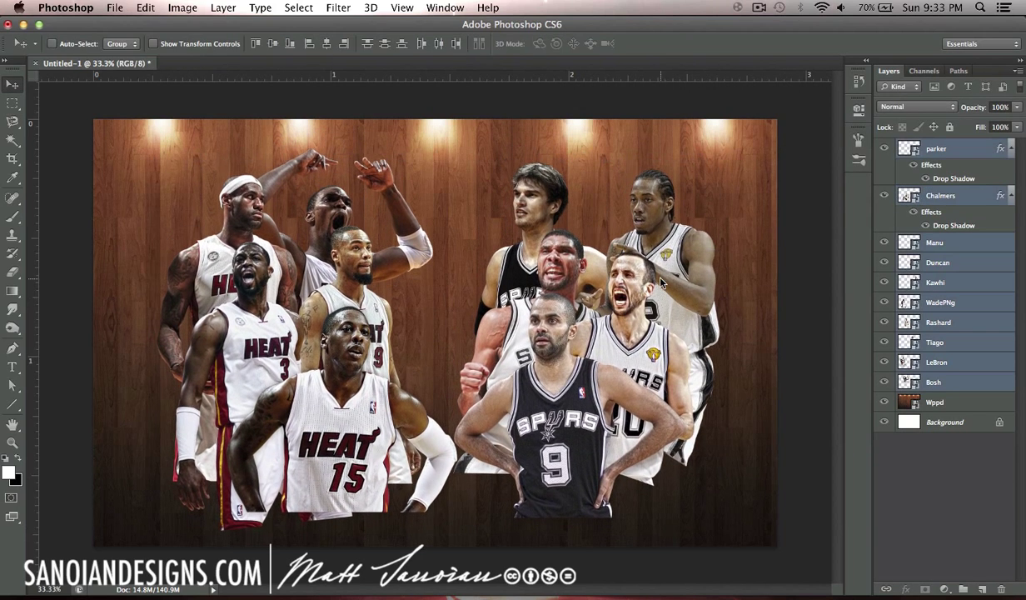
{"action": "key", "text": "ctrl+g"}
{"action": "type", "text": "PlayersWoodBackground"}
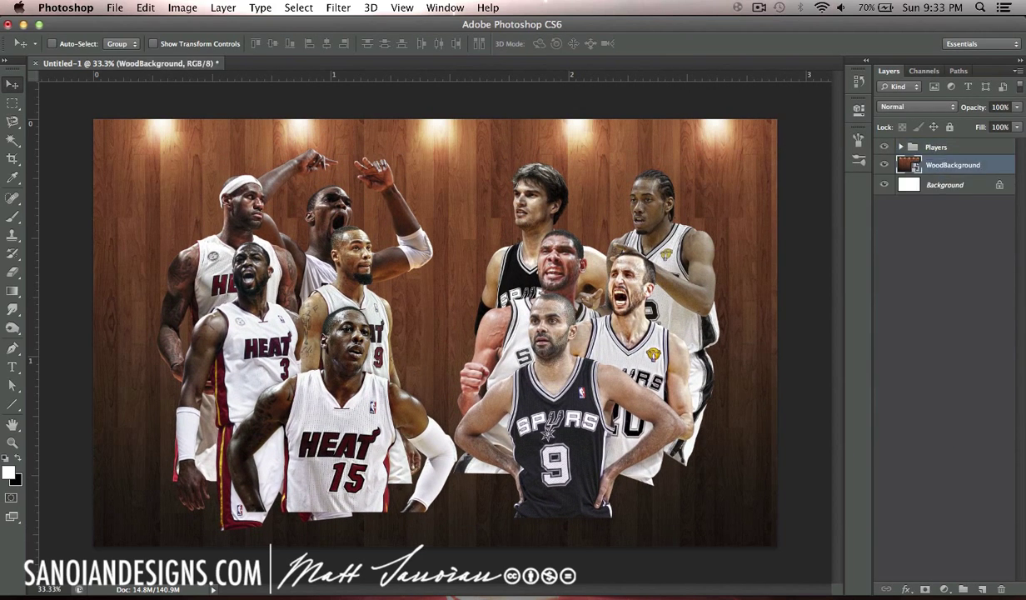
Enlarge and reposition the wood background to fill the poster.
{"action": "key", "text": "ctrl+t"}
{"action": "left_click_drag", "start_coordinate": [679, 366], "coordinate": [663, 353]}
{"action": "left_click_drag", "start_coordinate": [761, 531], "coordinate": [796, 570]}
Place the CrackRock image over the wood in Overlay mode.
{"action": "key", "text": "ctrl+shift+p"}
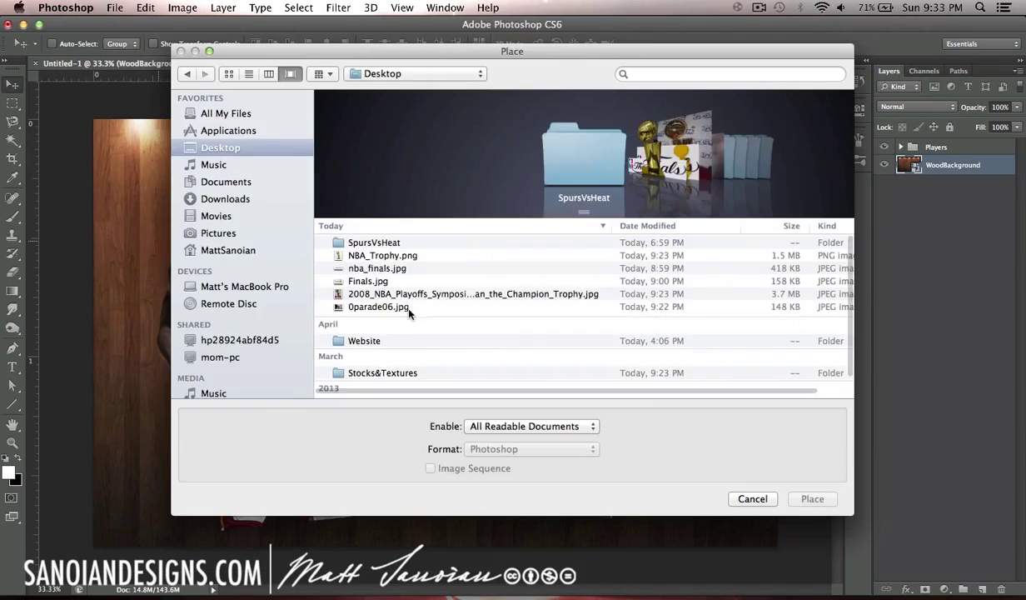
{"action": "scroll", "coordinate": [539, 155], "scroll_direction": "right", "scroll_amount": 5}
{"action": "left_click", "coordinate": [729, 73]}
{"action": "type", "text": "rock"}
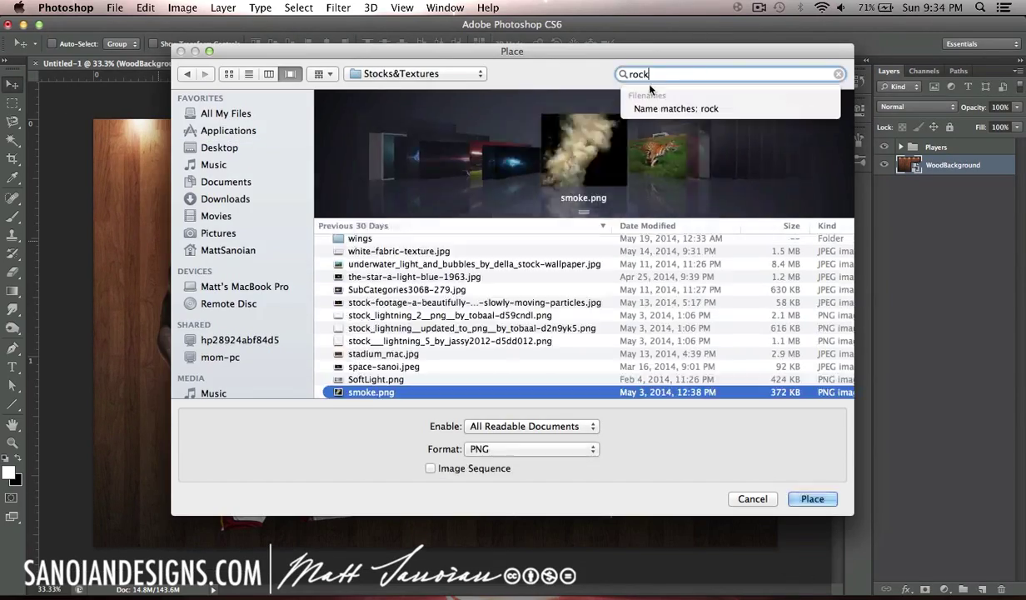
{"action": "left_click", "coordinate": [812, 498]}
{"action": "left_click", "coordinate": [917, 106]}
{"action": "left_click", "coordinate": [897, 197]}
{"action": "key", "text": "Return"}
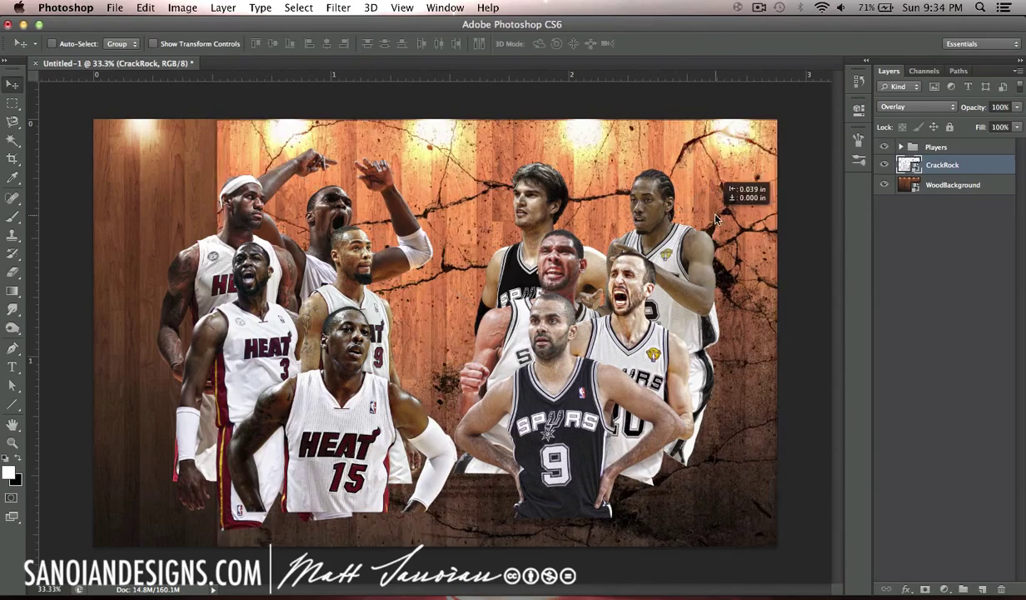
Mask CrackRock with gradients, duplicate it, and fade the cracks toward the centre and upper left.
{"action": "left_click", "coordinate": [925, 589]}
{"action": "key", "text": "g"}
{"action": "left_click_drag", "start_coordinate": [433, 333], "coordinate": [745, 169]}
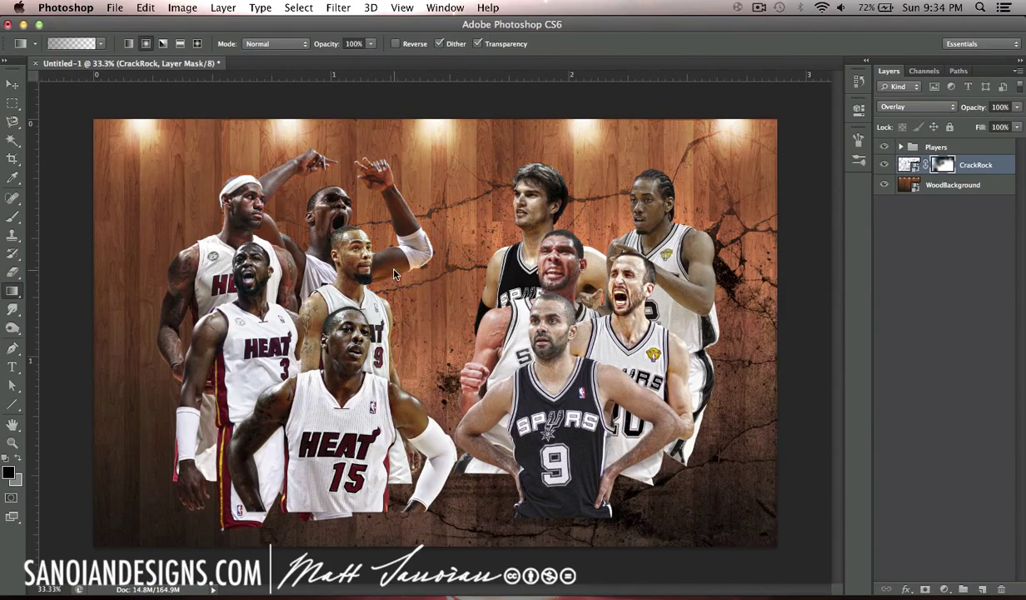
{"action": "key", "text": "ctrl+j"}
{"action": "left_click_drag", "start_coordinate": [433, 316], "coordinate": [146, 166]}
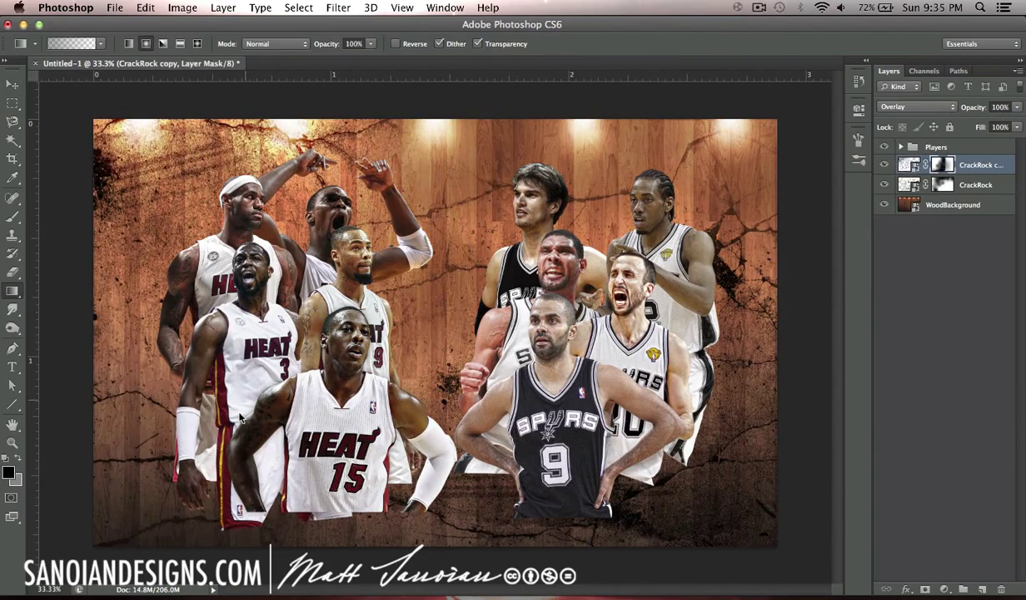
{"action": "left_click_drag", "start_coordinate": [343, 96], "coordinate": [253, 475]}
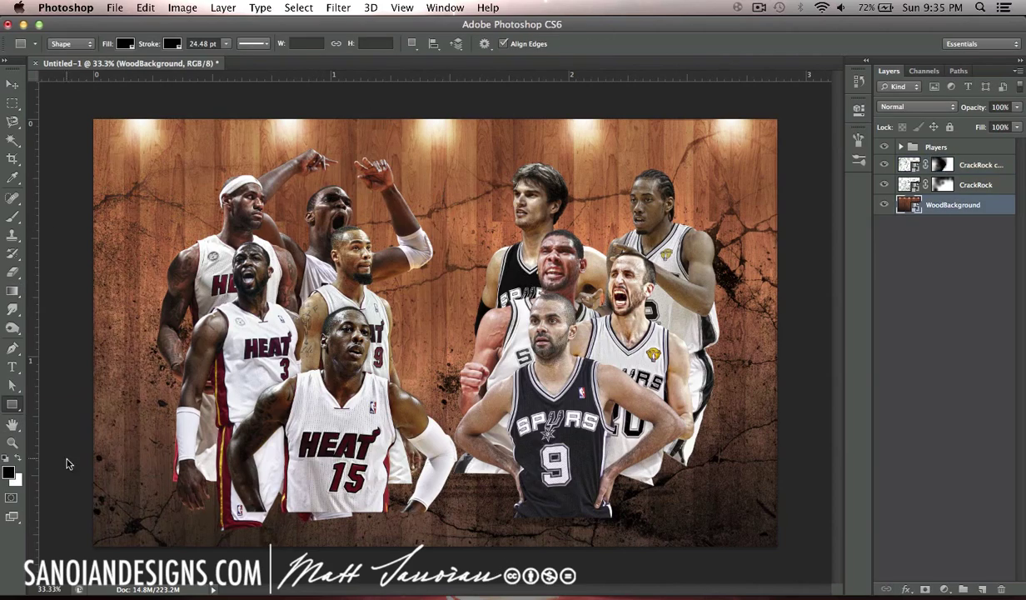
Place the Rock texture above the wood layer and blend it in Soft Light.
{"action": "left_click", "coordinate": [954, 204]}
{"action": "left_click", "coordinate": [916, 106]}
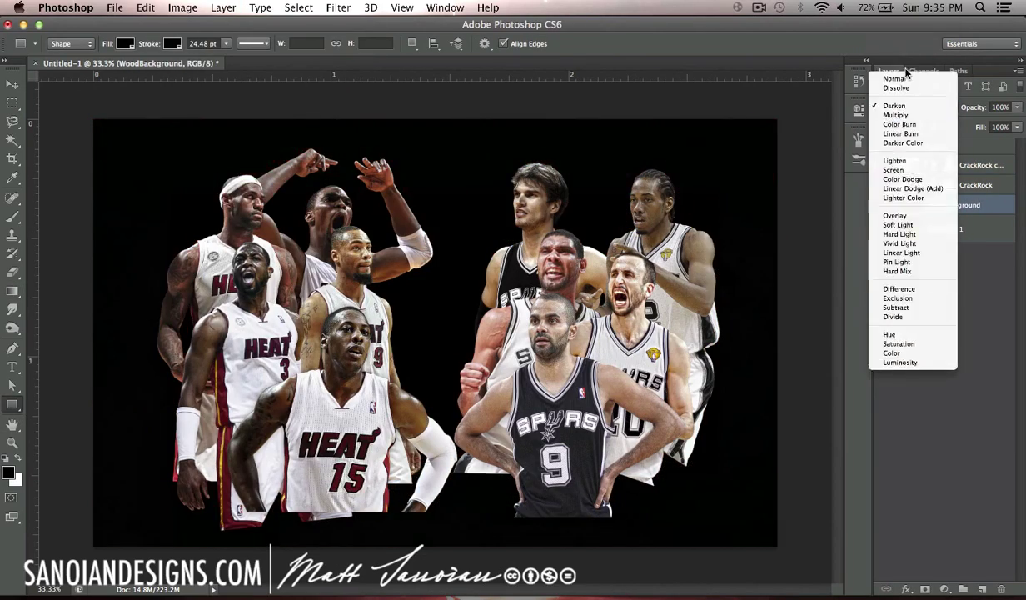
{"action": "key", "text": "Escape"}
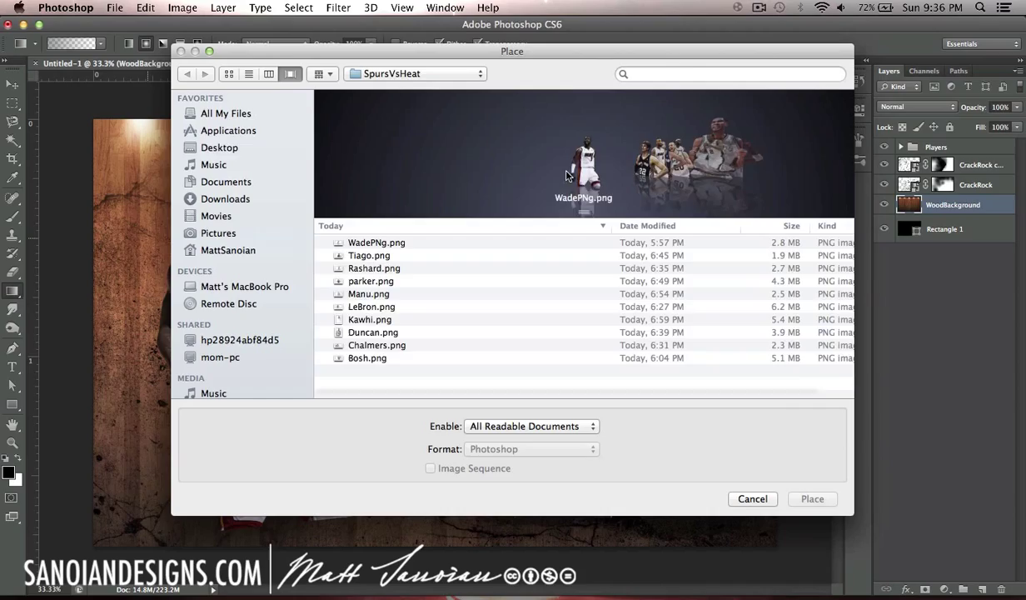
{"action": "left_click", "coordinate": [220, 149]}
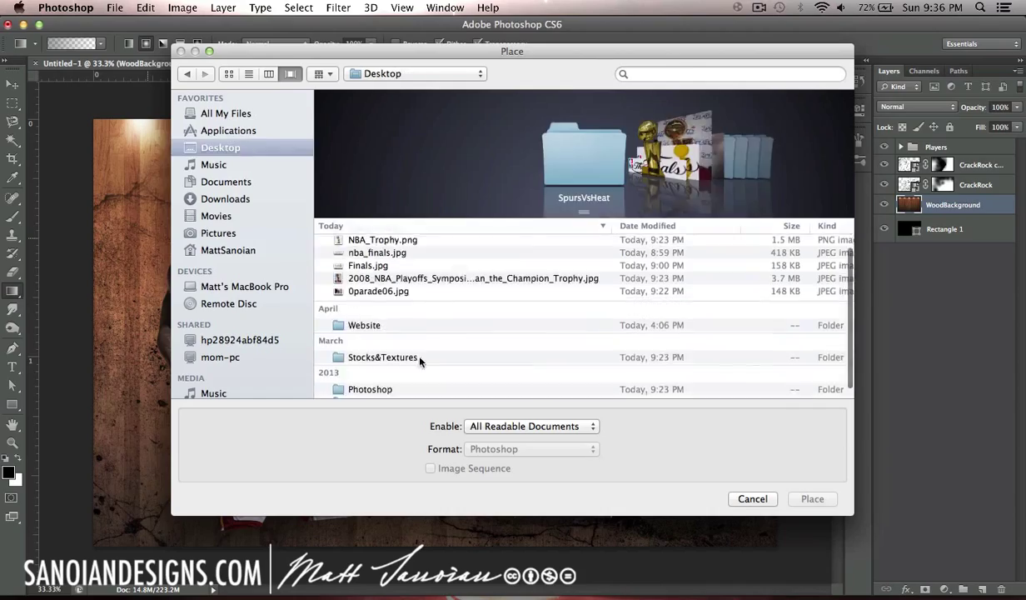
{"action": "double_click", "coordinate": [419, 360]}
{"action": "left_click", "coordinate": [687, 71]}
{"action": "type", "text": "rock"}
{"action": "double_click", "coordinate": [354, 360]}
{"action": "key", "text": "Return"}
{"action": "left_click", "coordinate": [916, 106]}
{"action": "left_click", "coordinate": [904, 250]}
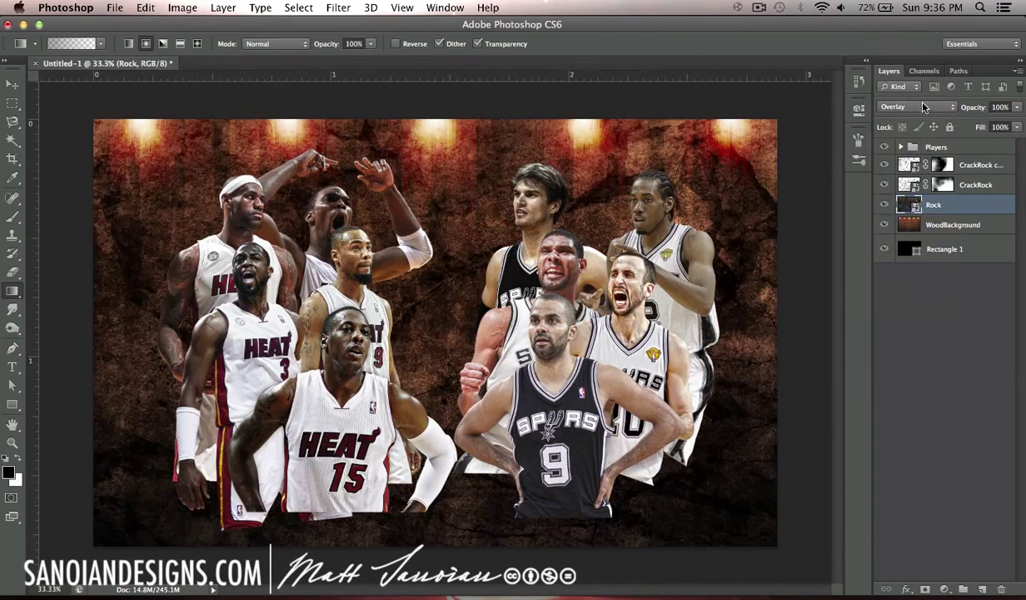
{"action": "left_click", "coordinate": [925, 589]}
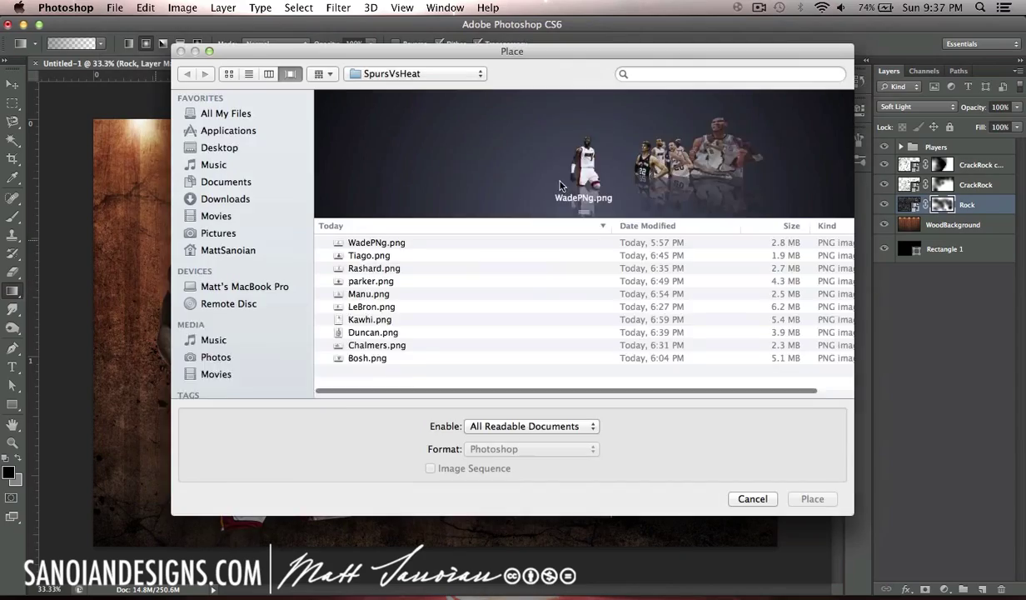
{"action": "left_click", "coordinate": [222, 181]}
Place the NBA_Trophy image inside the Players group and scale it lower.
{"action": "double_click", "coordinate": [364, 394]}
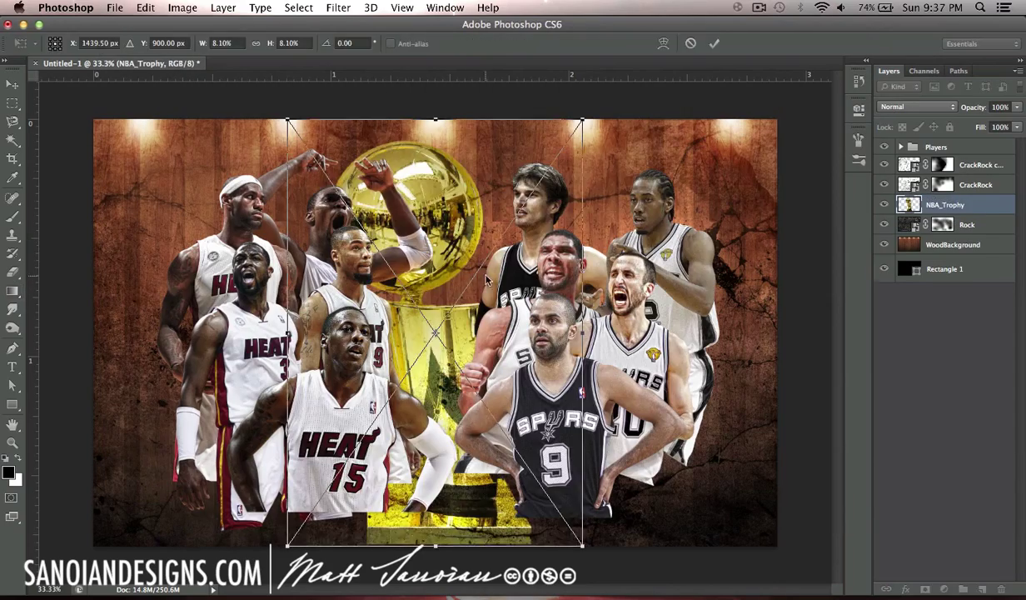
{"action": "key", "text": "Return"}
{"action": "left_click", "coordinate": [517, 238]}
{"action": "key", "text": "Return"}
{"action": "key", "text": "v"}
{"action": "left_click", "coordinate": [901, 166]}
{"action": "left_click_drag", "start_coordinate": [945, 148], "coordinate": [960, 430]}
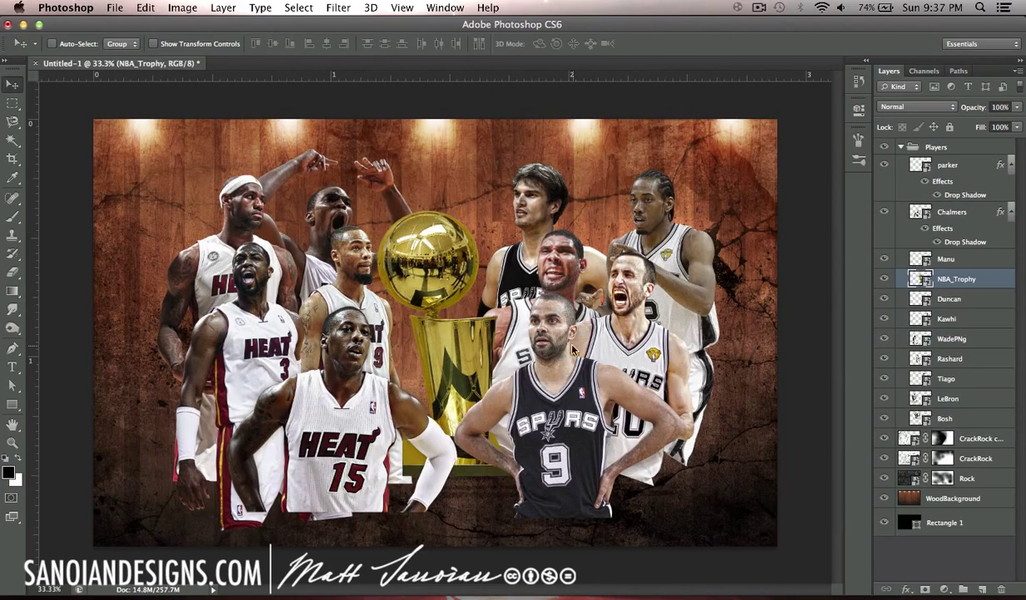
{"action": "key", "text": "ctrl+t"}
{"action": "left_click_drag", "start_coordinate": [465, 307], "coordinate": [469, 321]}
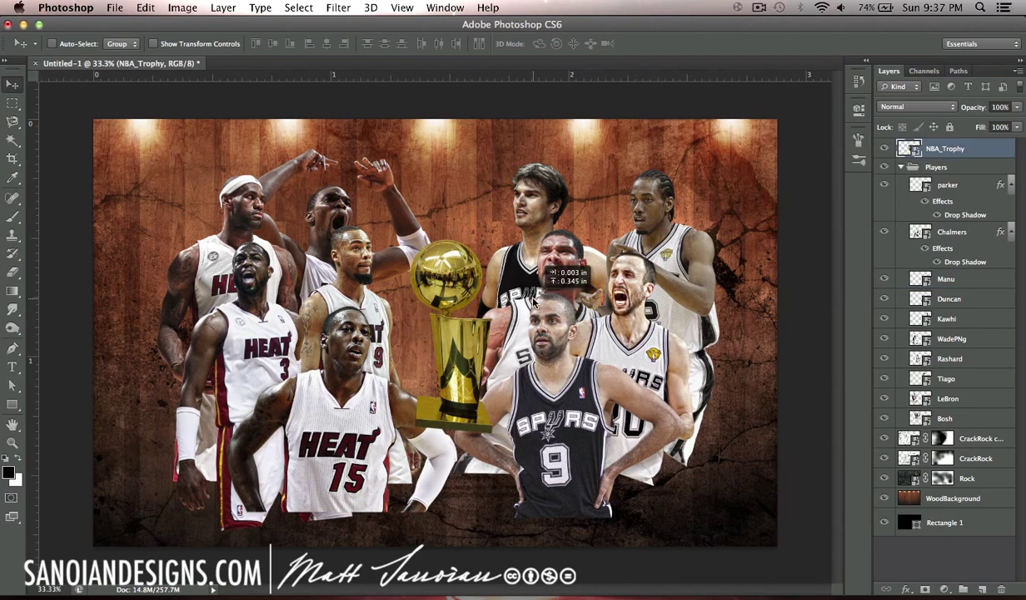
Give the trophy a drop shadow and group the crack and wood layers as Cracks.
{"action": "double_click", "coordinate": [983, 146]}
{"action": "left_click", "coordinate": [634, 310]}
{"action": "key", "text": "Return"}
{"action": "left_click_drag", "start_coordinate": [538, 348], "coordinate": [541, 352]}
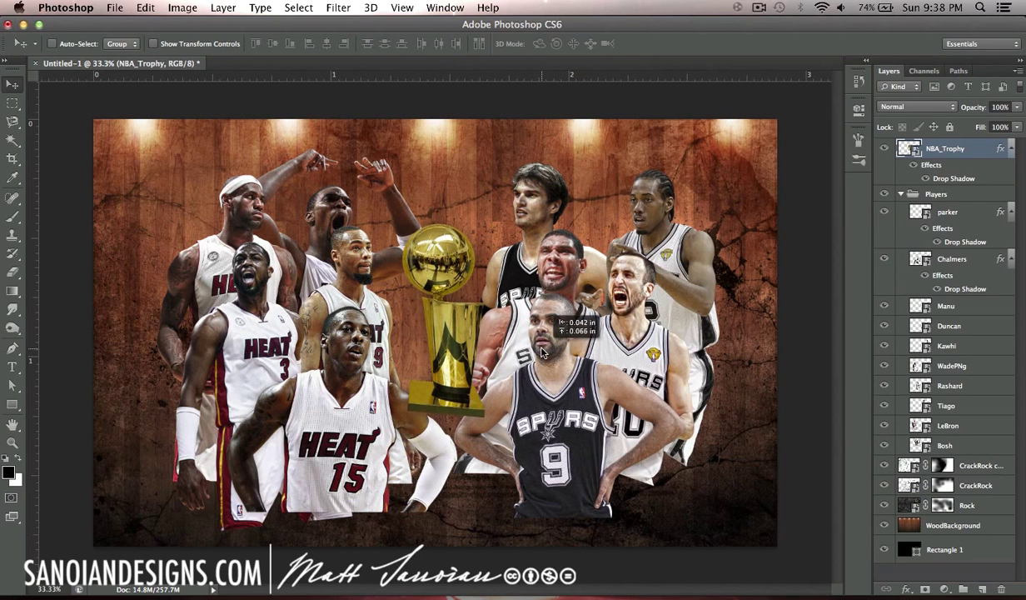
{"action": "left_click", "coordinate": [901, 193]}
{"action": "type", "text": "Cracks"}
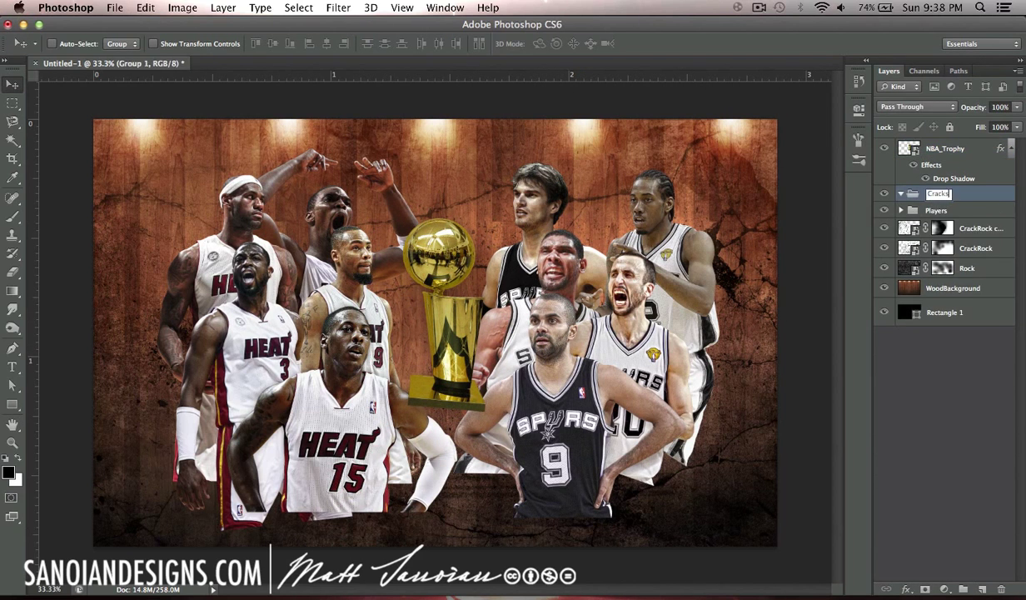
{"action": "mouse_move", "coordinate": [941, 200]}
{"action": "left_mouse_down"}
{"action": "mouse_move", "coordinate": [968, 219]}
{"action": "mouse_move", "coordinate": [958, 200]}
{"action": "left_mouse_up"}
Nudge Parker, lift the trophy slightly, and shift the four Heat players right.
{"action": "key", "text": "v"}
{"action": "left_click_drag", "start_coordinate": [670, 313], "coordinate": [673, 322]}
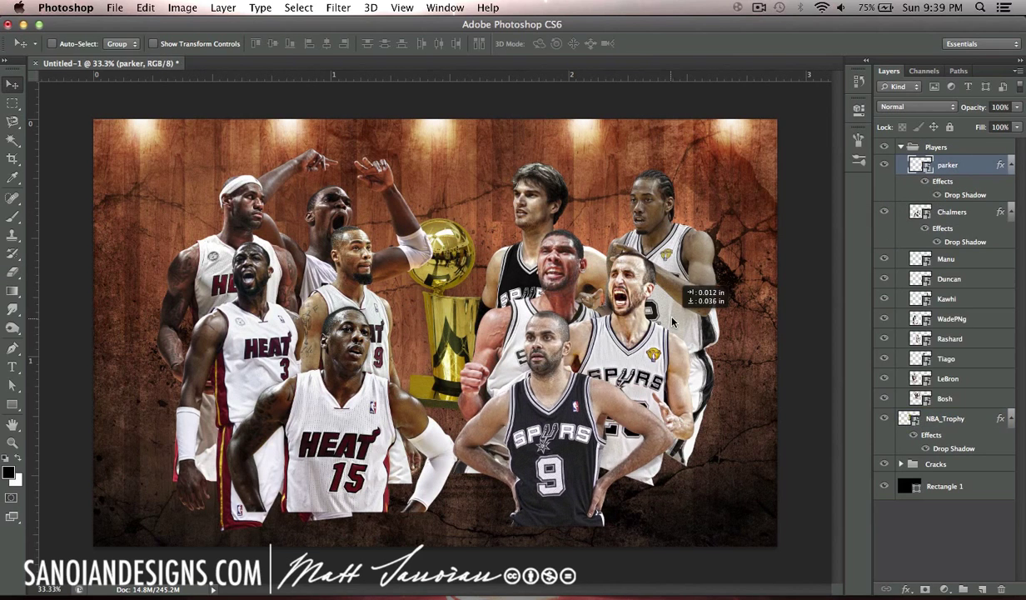
{"action": "left_click_drag", "start_coordinate": [525, 329], "coordinate": [524, 318]}
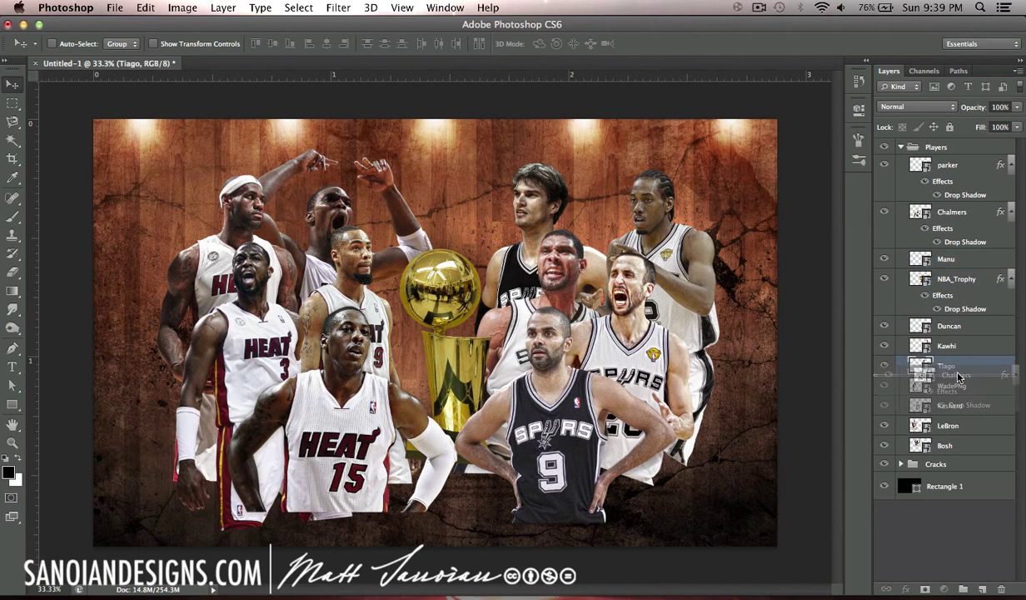
{"action": "left_click", "coordinate": [966, 387], "text": "shift"}
{"action": "left_click_drag", "start_coordinate": [422, 386], "coordinate": [435, 384]}
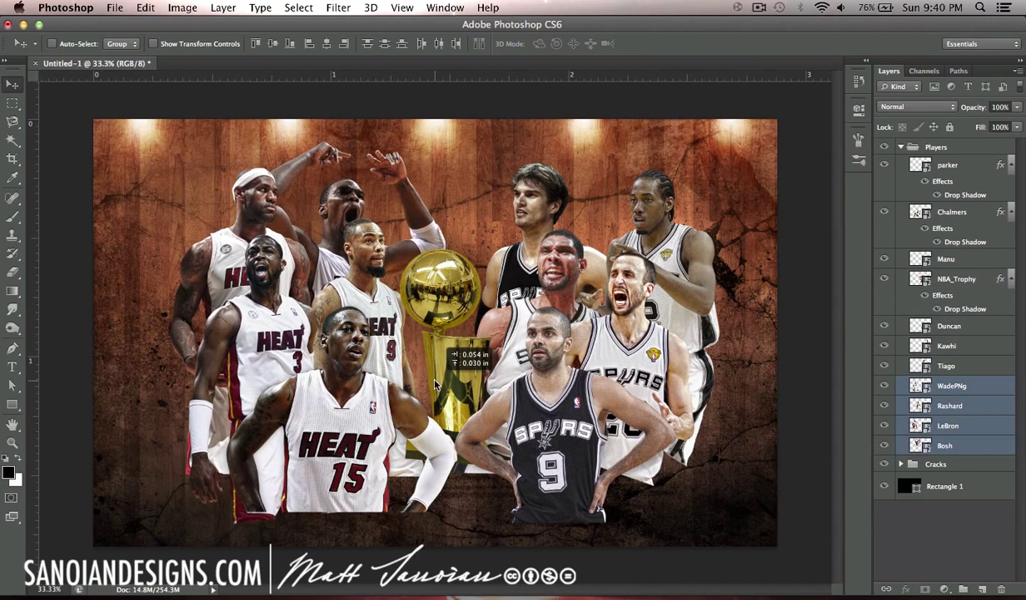
{"action": "left_click", "coordinate": [947, 260]}
{"action": "left_click", "coordinate": [948, 165]}
{"action": "left_click", "coordinate": [901, 146]}
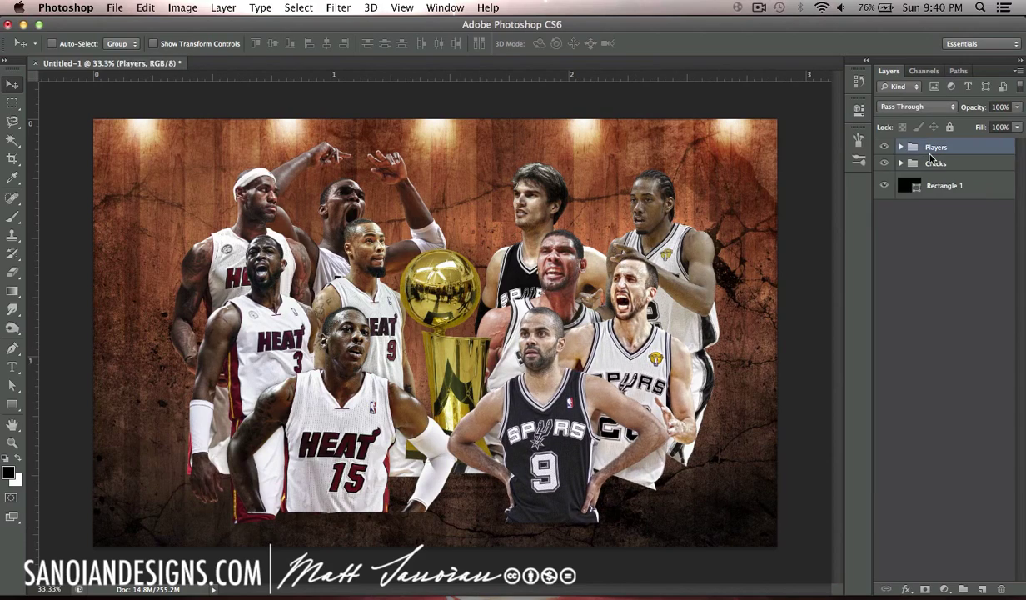
Place the Dust texture, rasterize it, and desaturate it to grey.
{"action": "left_click", "coordinate": [115, 7]}
{"action": "left_click", "coordinate": [171, 236]}
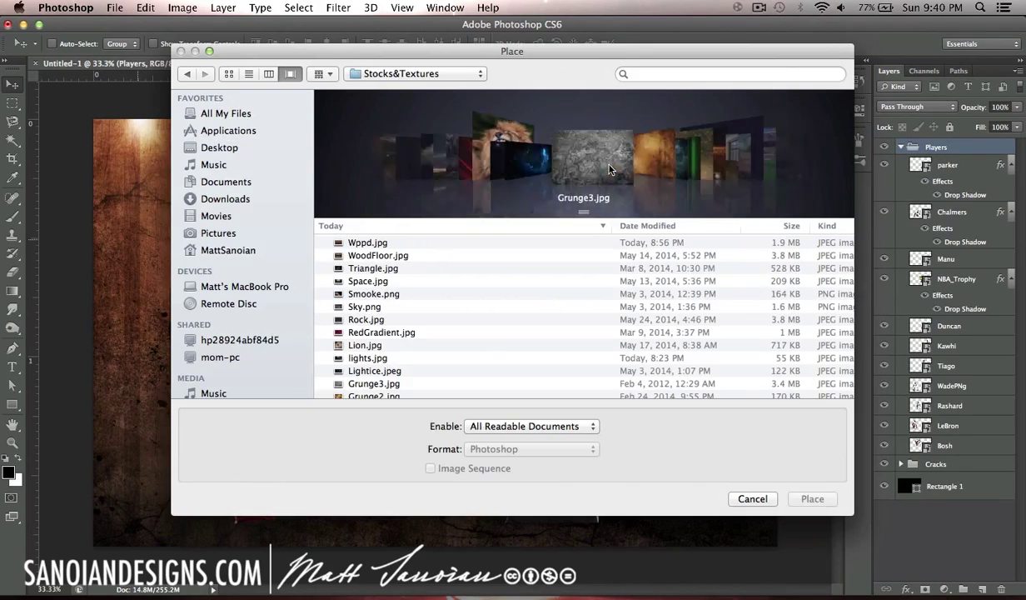
{"action": "left_click", "coordinate": [366, 458]}
{"action": "left_click", "coordinate": [813, 499]}
{"action": "key", "text": "Return"}
{"action": "left_click", "coordinate": [223, 7]}
{"action": "left_click", "coordinate": [403, 390]}
{"action": "key", "text": "super+shift+u"}
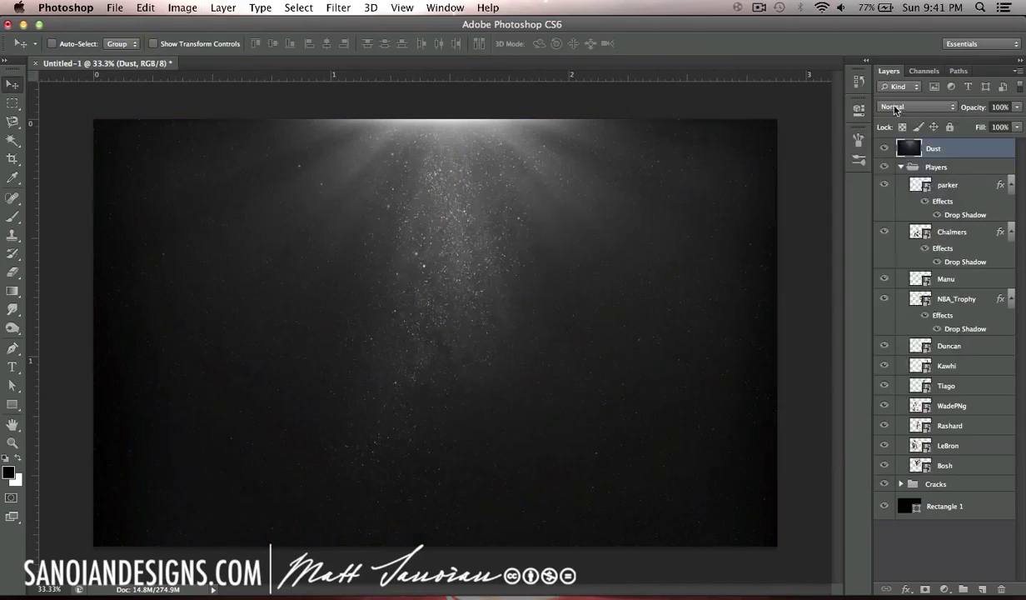
Blend the dust in Screen mode and mask it to fade out toward the bottom.
{"action": "key", "text": "shift+alt+s"}
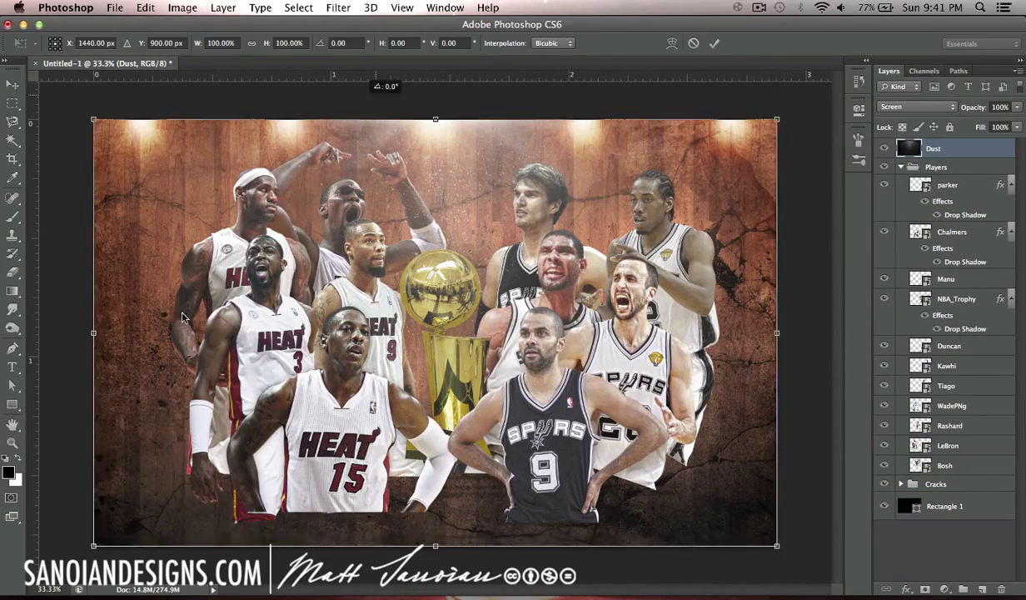
{"action": "left_click", "coordinate": [693, 43]}
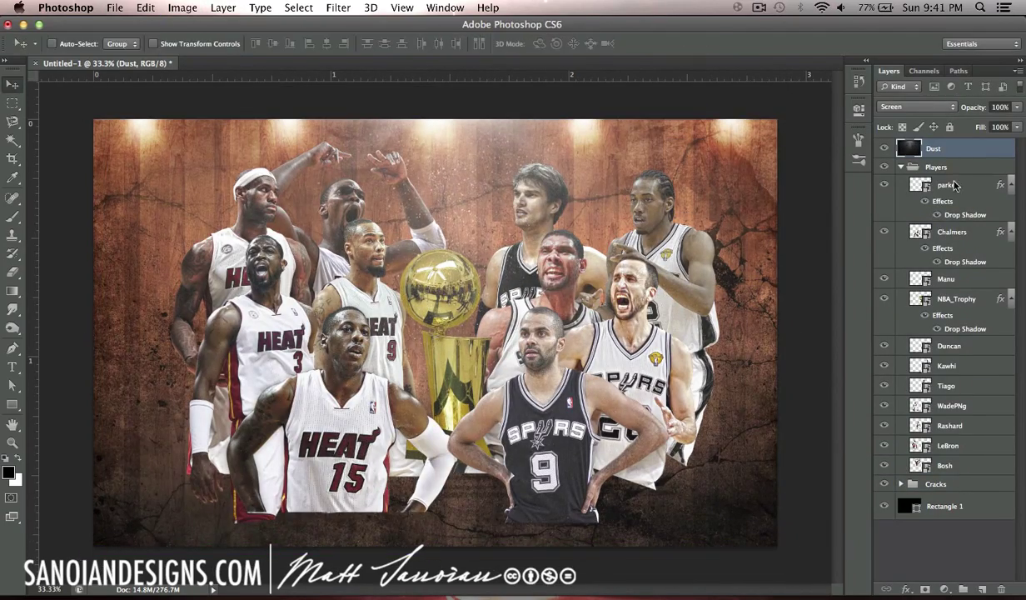
{"action": "left_click", "coordinate": [925, 589]}
{"action": "key", "text": "g"}
{"action": "left_click_drag", "start_coordinate": [474, 473], "coordinate": [474, 558]}
{"action": "left_click", "coordinate": [901, 166]}
Merge the Players group into one layer and set up a large grunge eraser of about 1684 px.
{"action": "left_click", "coordinate": [941, 168]}
{"action": "key", "text": "super+e"}
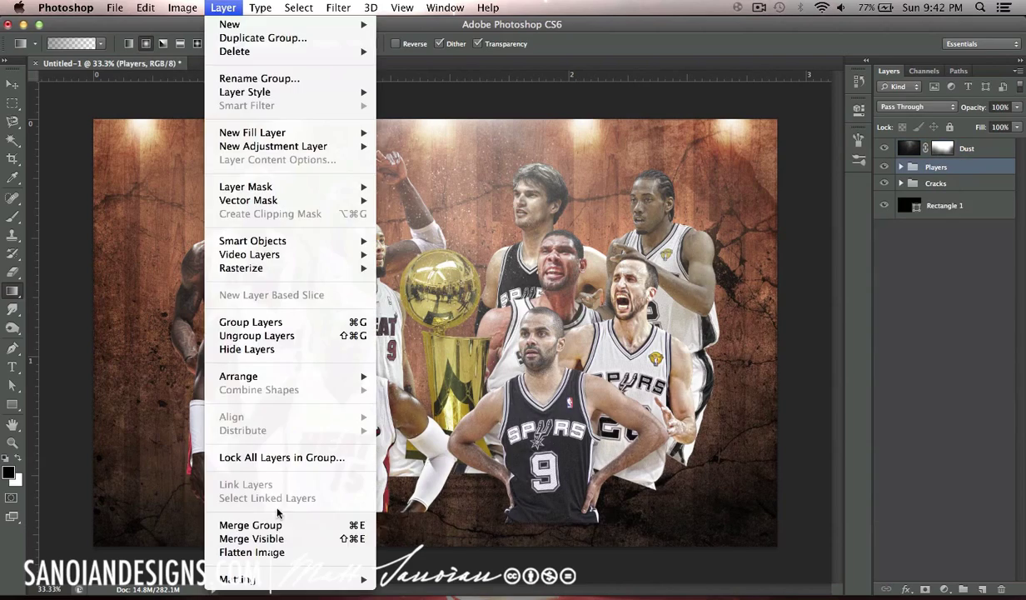
{"action": "key", "text": "e"}
{"action": "left_click", "coordinate": [57, 43]}
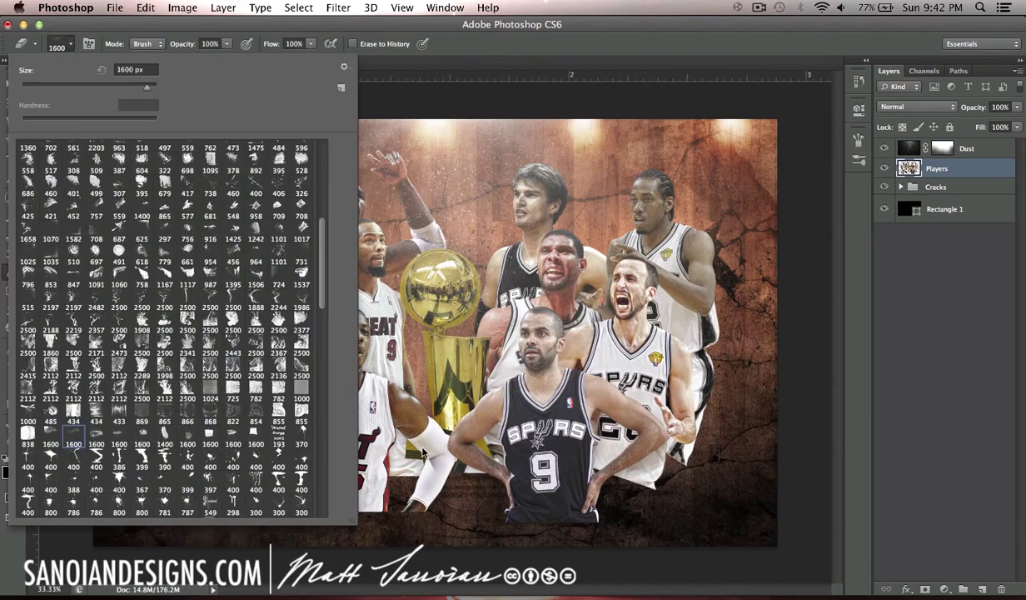
{"action": "key", "text": "Return"}
{"action": "left_click", "coordinate": [56, 43]}
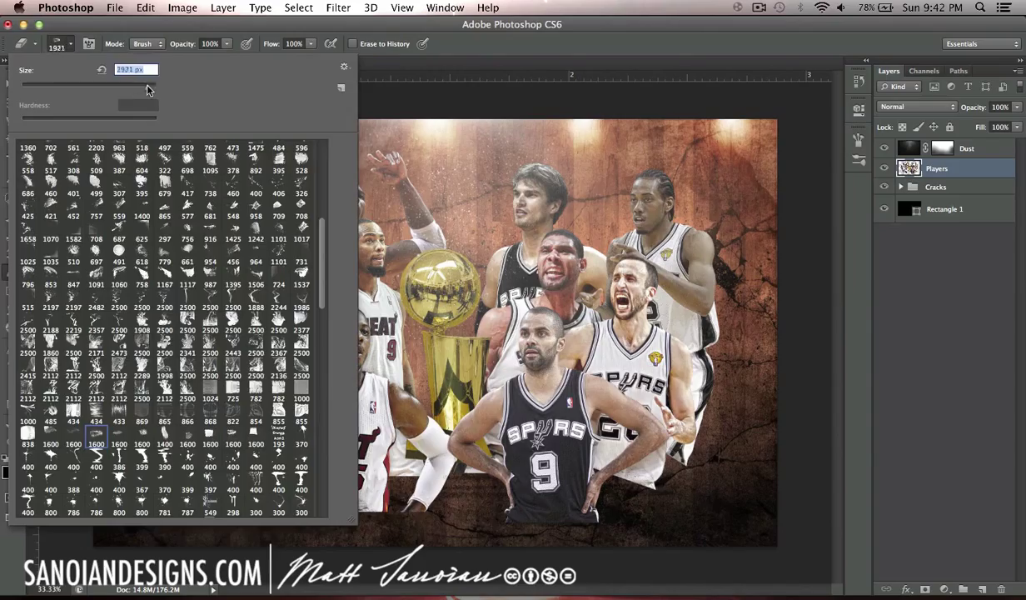
{"action": "left_click_drag", "start_coordinate": [147, 87], "coordinate": [140, 86]}
{"action": "key", "text": "Return"}
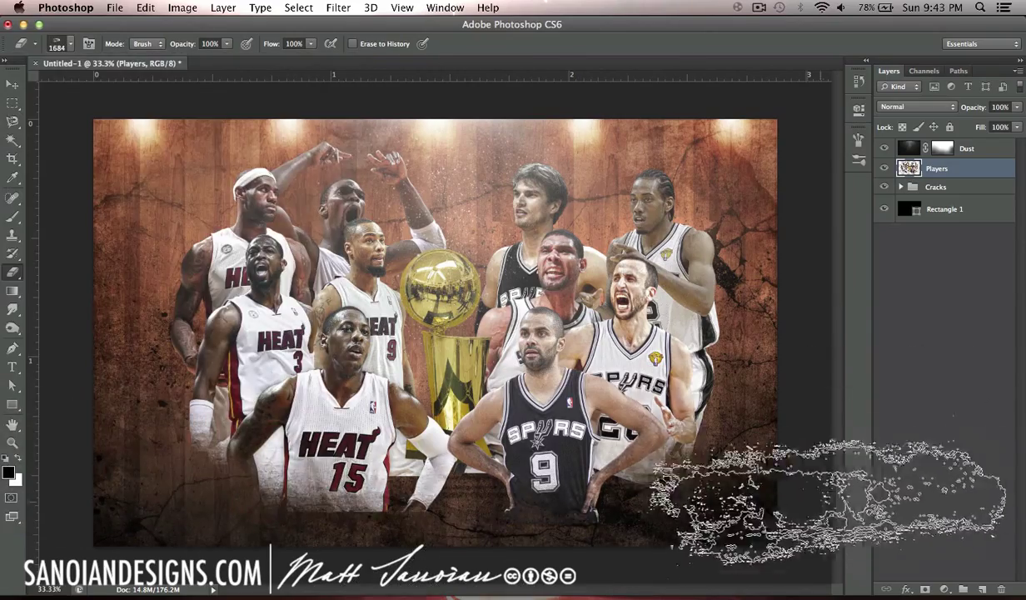
{"action": "key", "text": "ctrl+plus"}
{"action": "key", "text": "ctrl+plus"}
{"action": "key", "text": "ctrl+plus"}
{"action": "scroll", "coordinate": [224, 450], "scroll_direction": "up", "scroll_amount": 10}
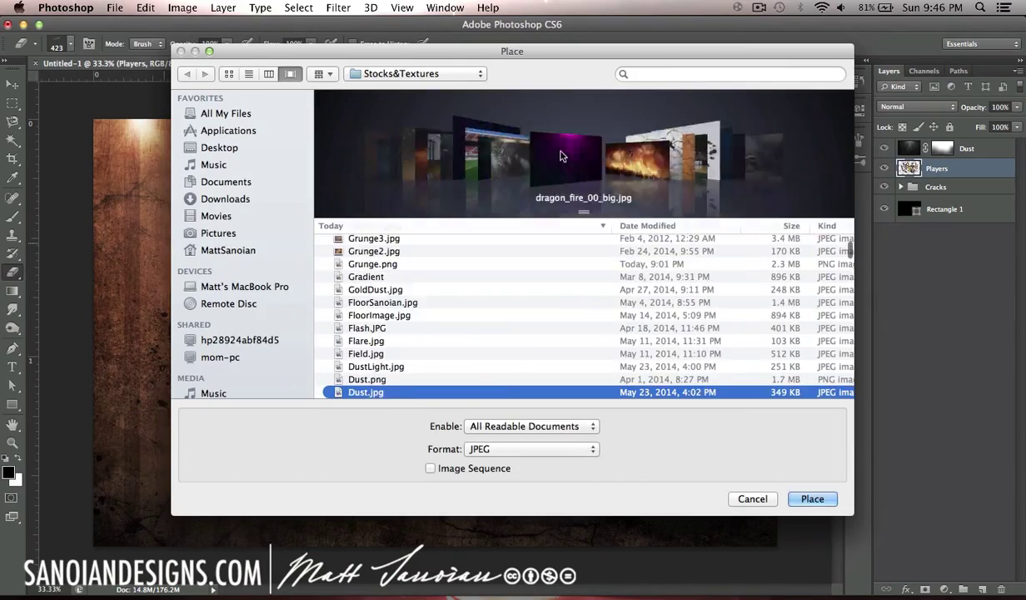
Place darkclouds.jpg below the players in Soft Light blending.
{"action": "scroll", "coordinate": [561, 155], "scroll_direction": "down", "scroll_amount": 5}
{"action": "key", "text": "Return"}
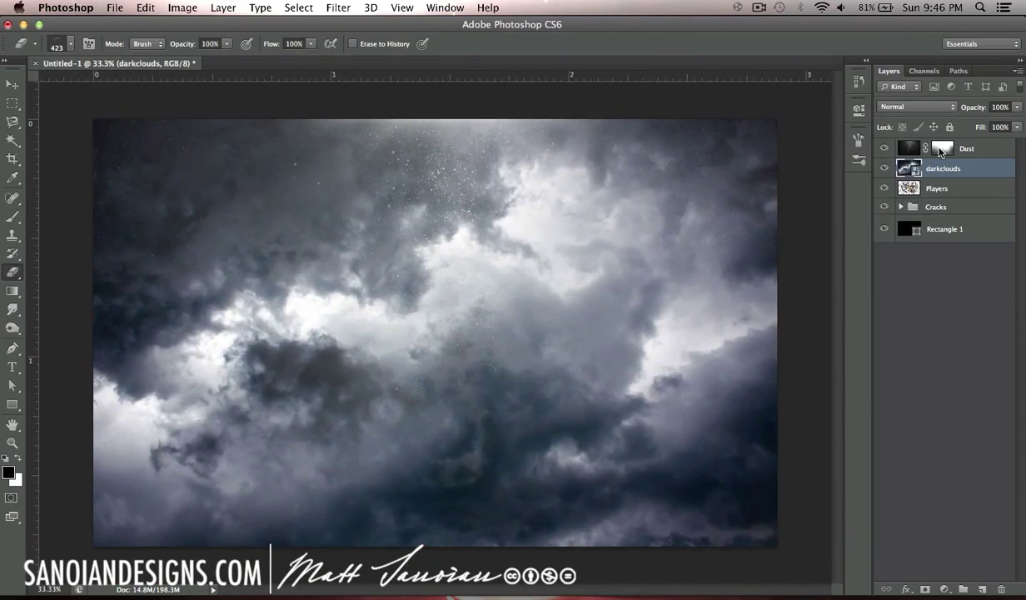
{"action": "left_click", "coordinate": [916, 106]}
{"action": "left_click_drag", "start_coordinate": [941, 168], "coordinate": [942, 190]}
{"action": "left_click", "coordinate": [916, 107]}
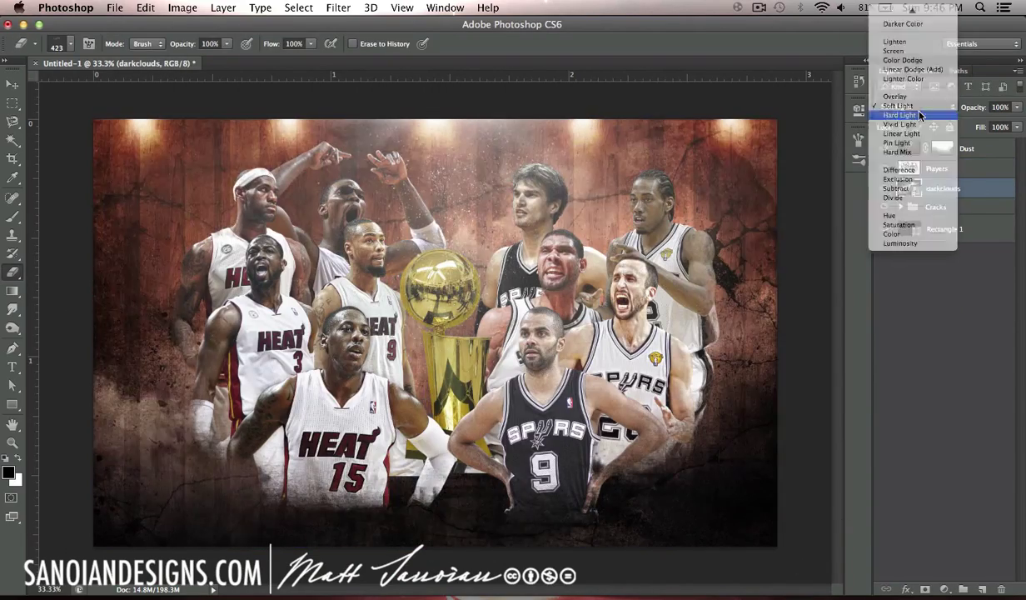
Duplicate the clouds as a flipped, masked copy in Screen blending.
{"action": "key", "text": "ctrl+j"}
{"action": "left_click", "coordinate": [917, 107]}
{"action": "left_click", "coordinate": [905, 57]}
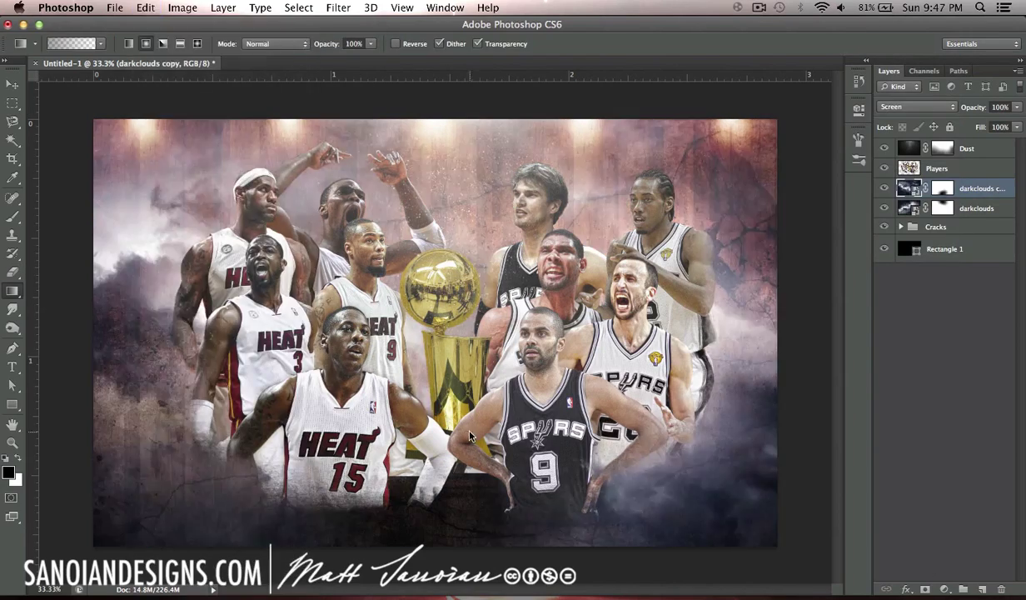
{"action": "left_click", "coordinate": [146, 7]}
{"action": "left_click", "coordinate": [356, 547]}
Select the Players layer and start placing another texture image.
{"action": "left_click", "coordinate": [988, 170]}
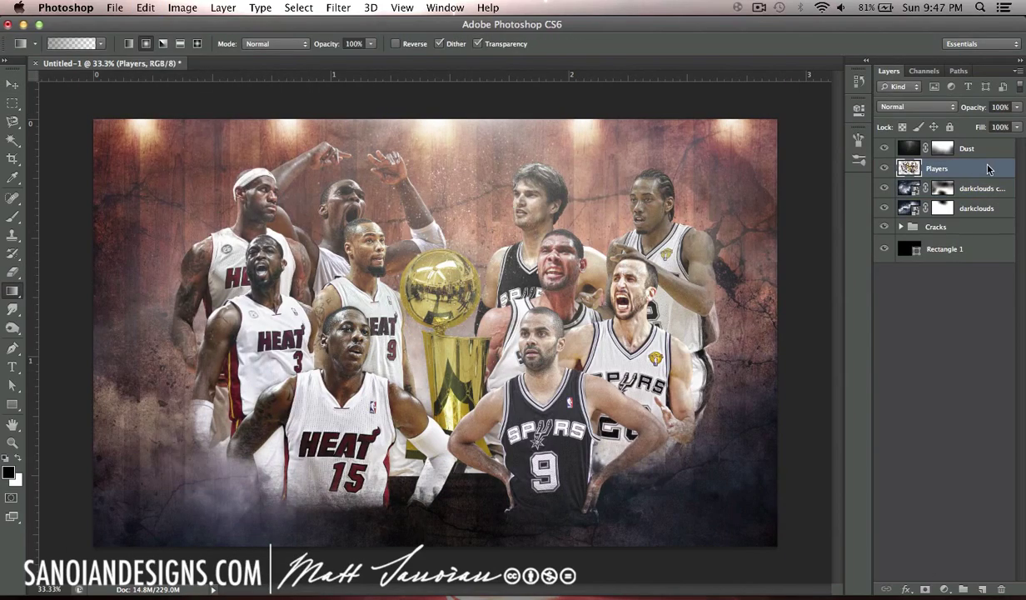
{"action": "left_click", "coordinate": [115, 7]}
{"action": "left_click", "coordinate": [137, 258]}
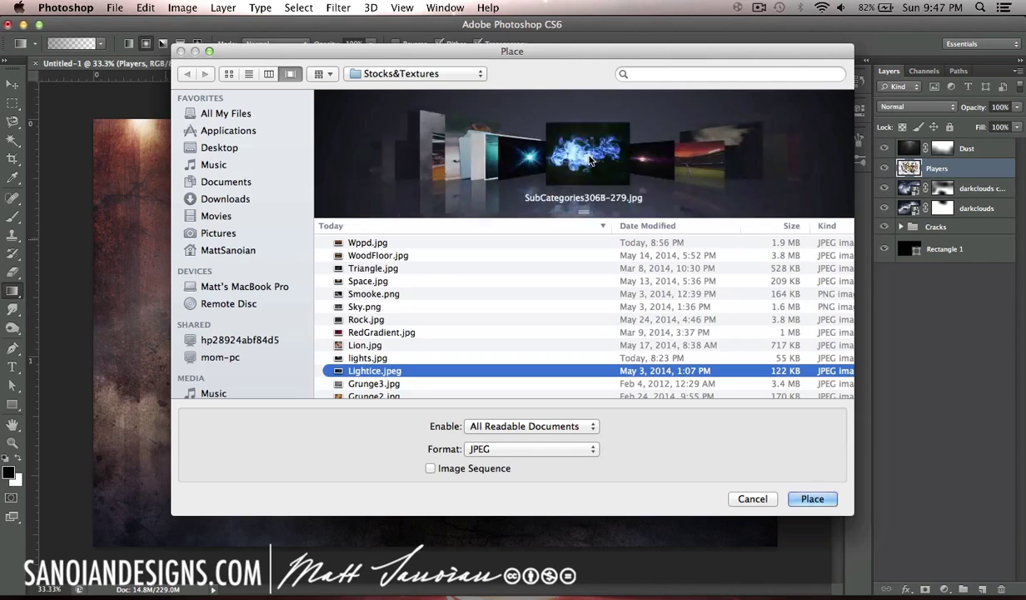
Place the galaxy image and position it over the poster.
{"action": "scroll", "coordinate": [590, 159], "scroll_direction": "down", "scroll_amount": 10}
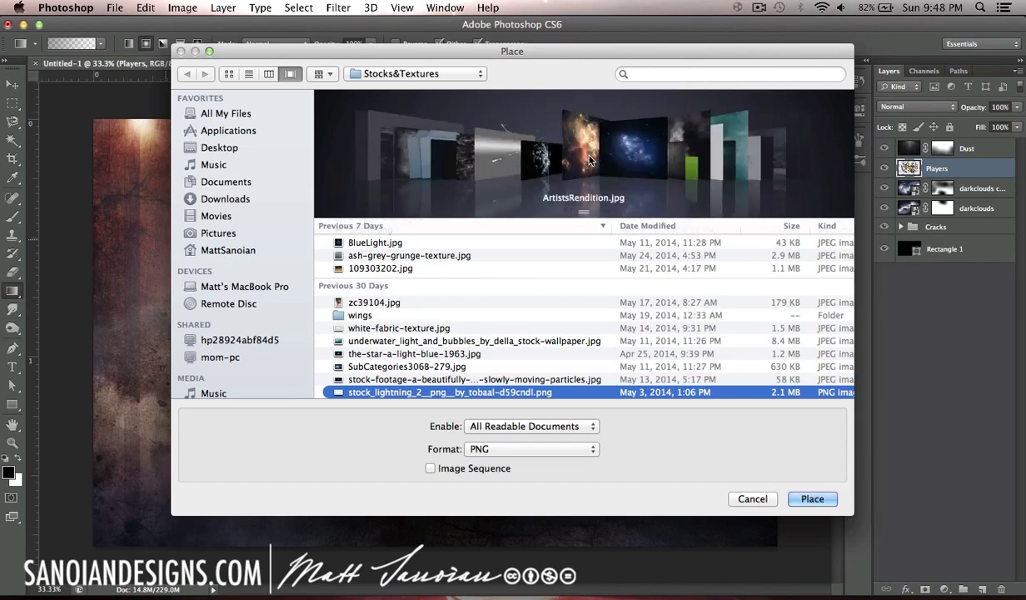
{"action": "scroll", "coordinate": [589, 159], "scroll_direction": "down", "scroll_amount": 10}
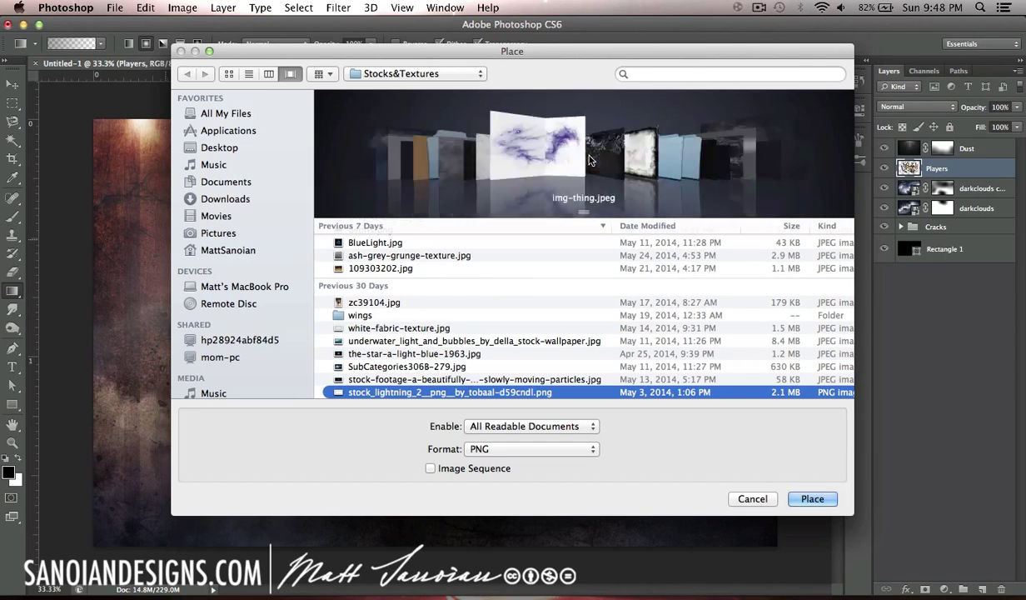
{"action": "scroll", "coordinate": [590, 159], "scroll_direction": "up", "scroll_amount": 10}
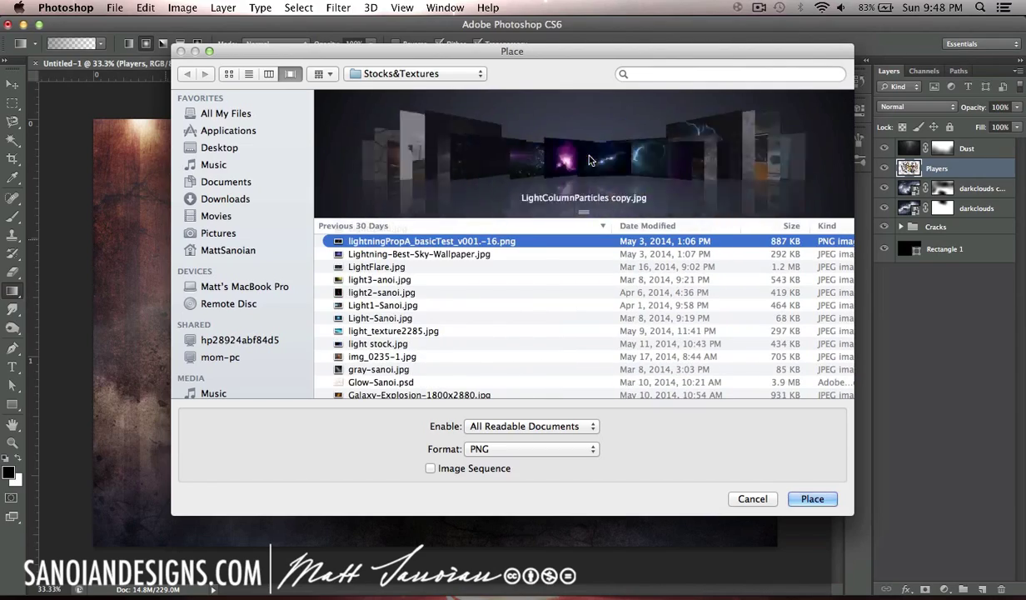
{"action": "scroll", "coordinate": [589, 160], "scroll_direction": "up", "scroll_amount": 10}
{"action": "scroll", "coordinate": [590, 159], "scroll_direction": "down", "scroll_amount": 10}
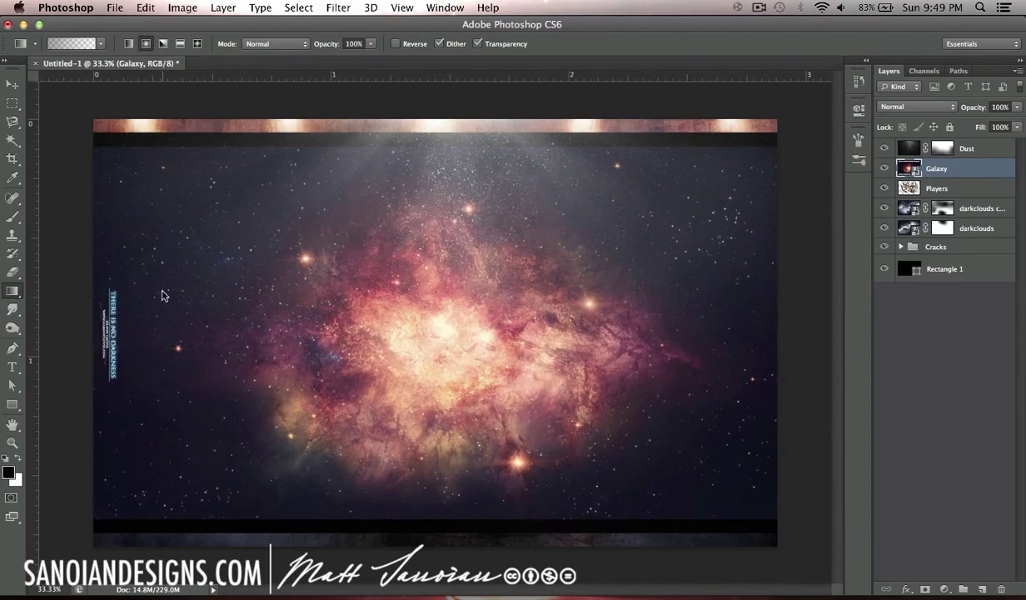
{"action": "left_click_drag", "start_coordinate": [375, 155], "coordinate": [779, 360]}
{"action": "left_click", "coordinate": [908, 167]}
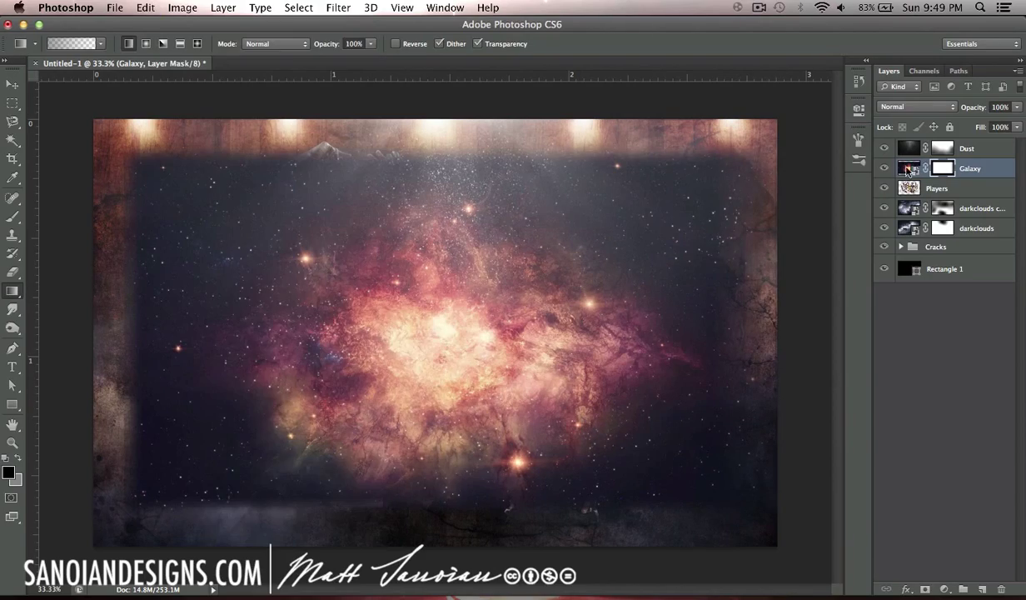
Mask the Galaxy layer, set it to Screen, and fade it toward the bottom.
{"action": "left_click", "coordinate": [182, 8]}
{"action": "left_click", "coordinate": [916, 107]}
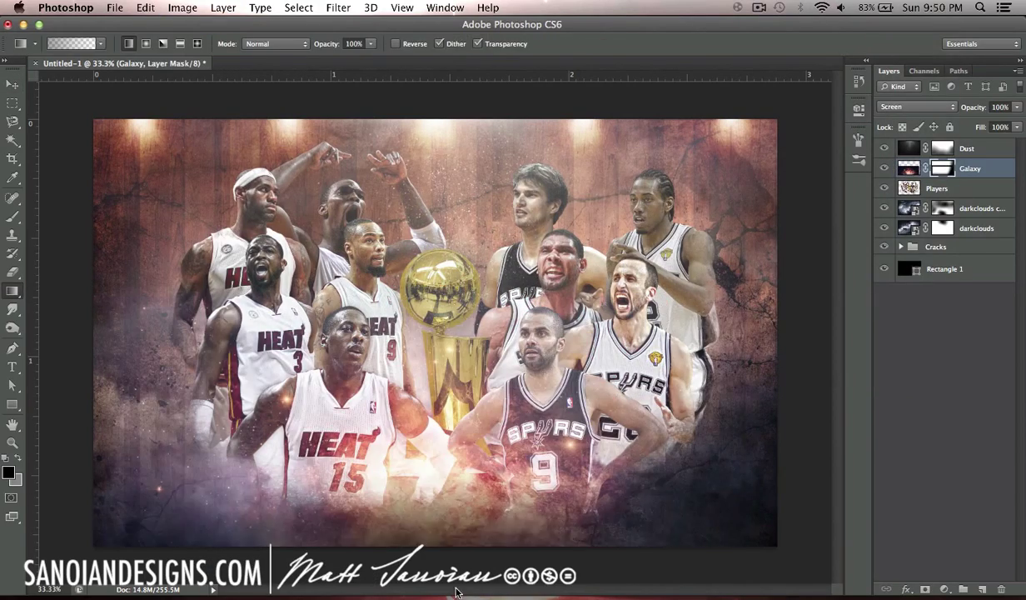
{"action": "left_click_drag", "start_coordinate": [456, 592], "coordinate": [452, 488]}
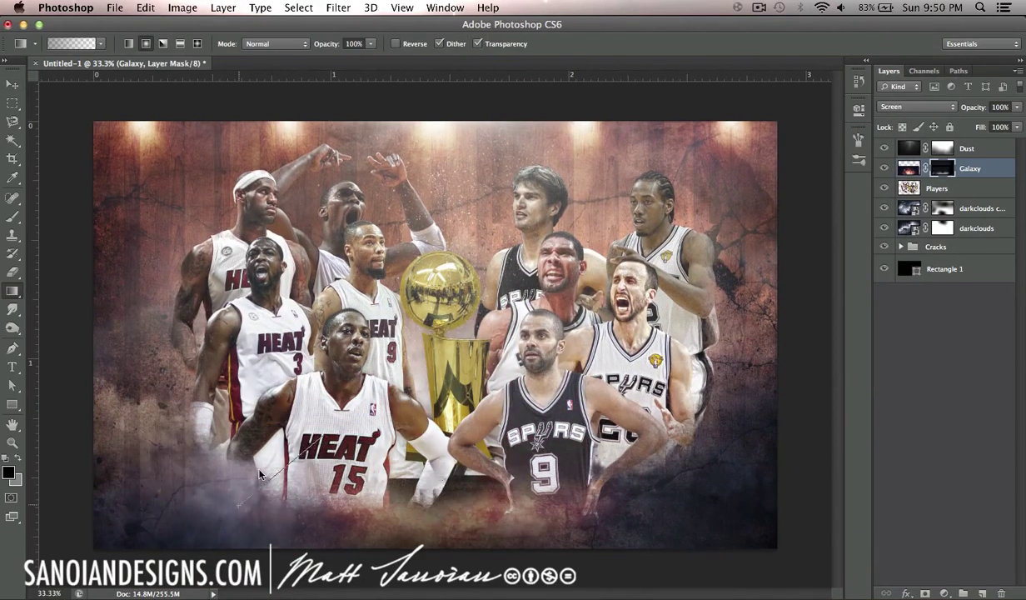
Apply a Photo Filter adjustment to the darkclouds copy layer.
{"action": "left_click", "coordinate": [978, 207]}
{"action": "left_click", "coordinate": [182, 8]}
{"action": "left_click", "coordinate": [366, 167]}
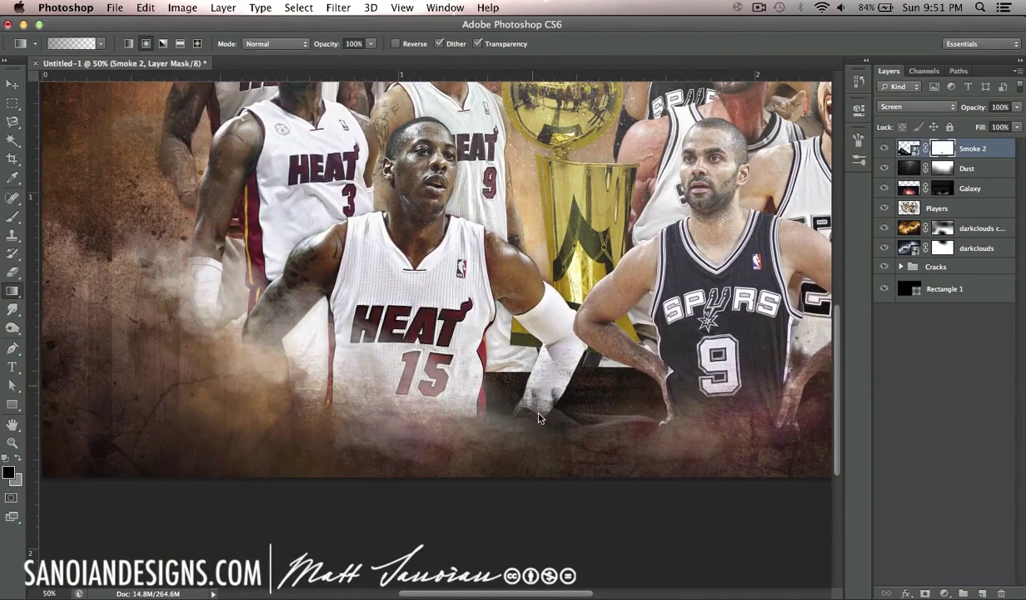
Commit the smoke warp and move the pink smoke into place near the bottom.
{"action": "left_click", "coordinate": [182, 7]}
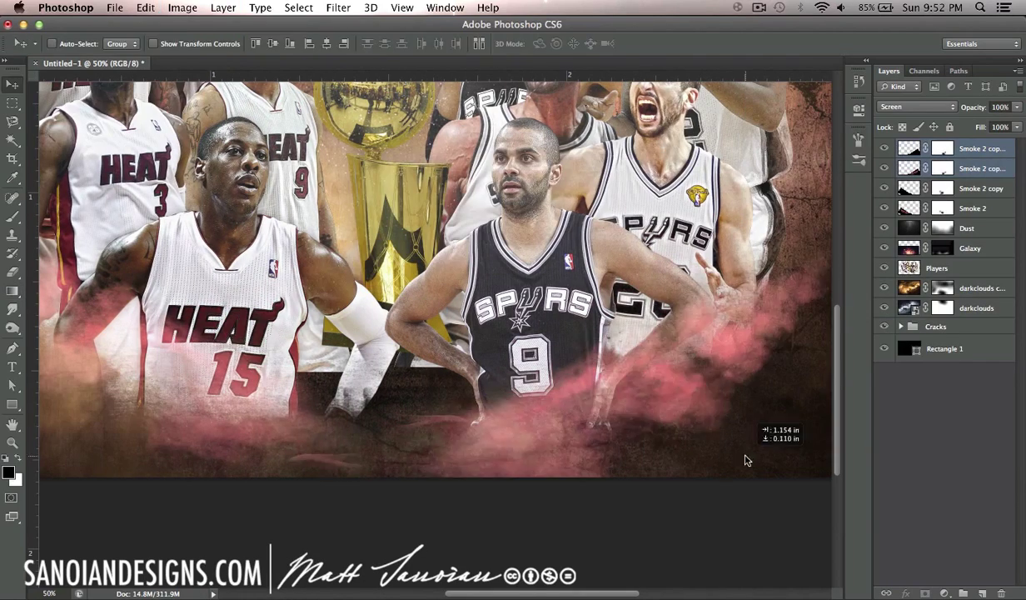
{"action": "left_click_drag", "start_coordinate": [747, 460], "coordinate": [732, 468]}
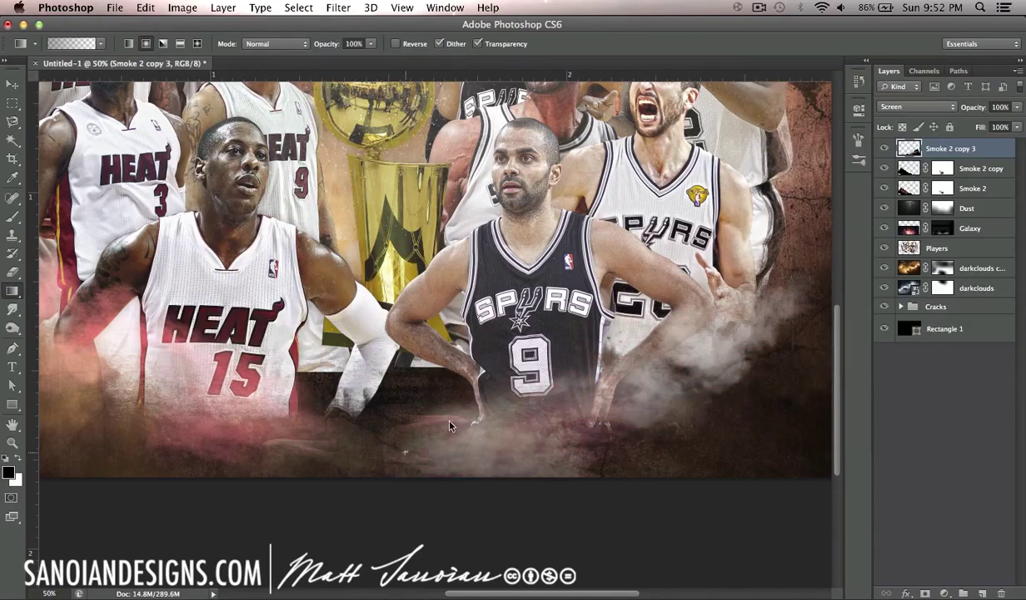
{"action": "left_click", "coordinate": [223, 8]}
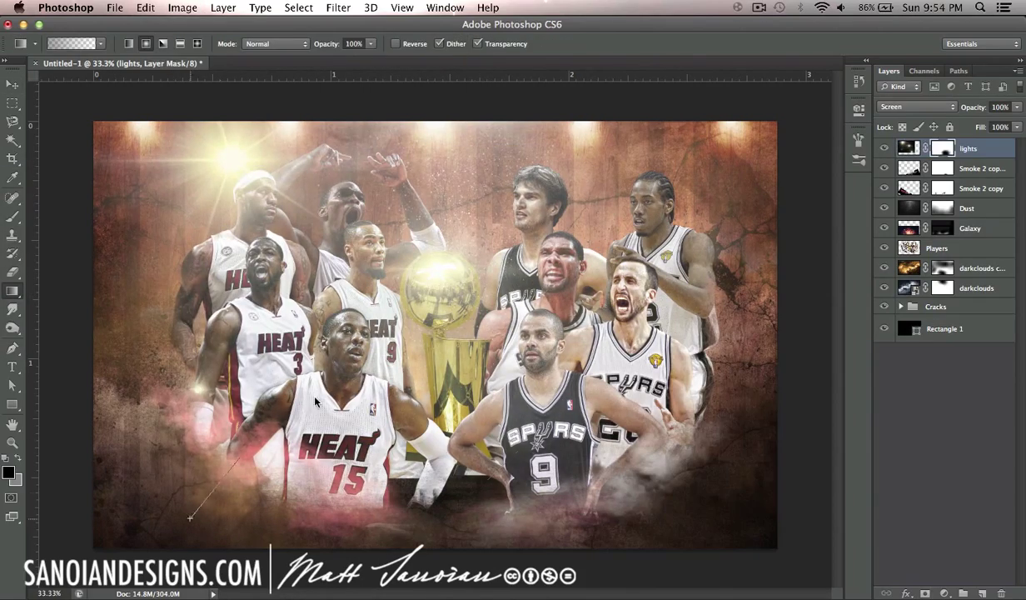
Mask the light flare out of the top-left and select the Players layer.
{"action": "left_click_drag", "start_coordinate": [315, 402], "coordinate": [453, 173]}
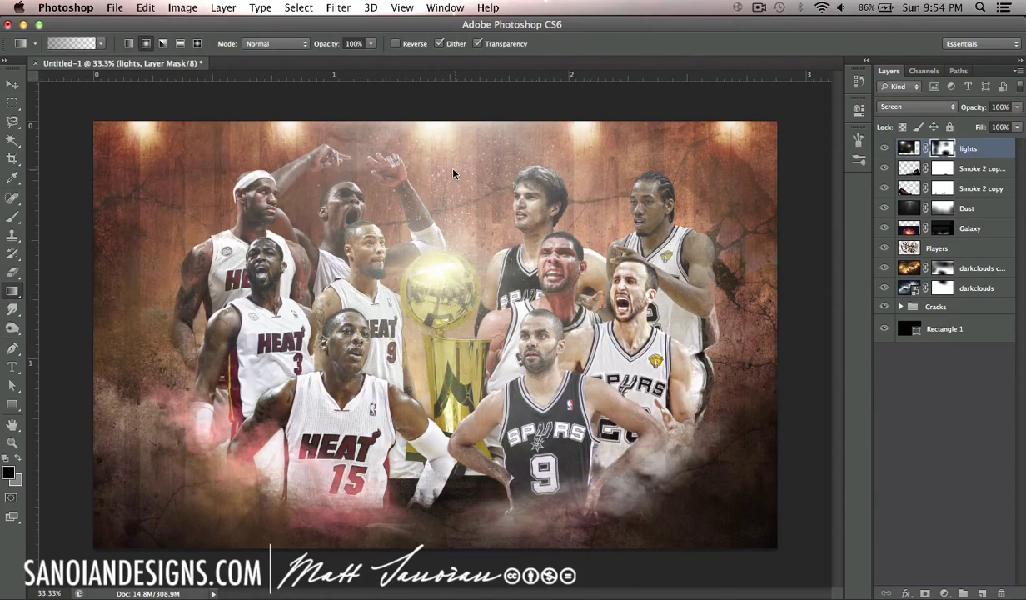
{"action": "left_click", "coordinate": [898, 250]}
{"action": "type", "text": "black on ball"}
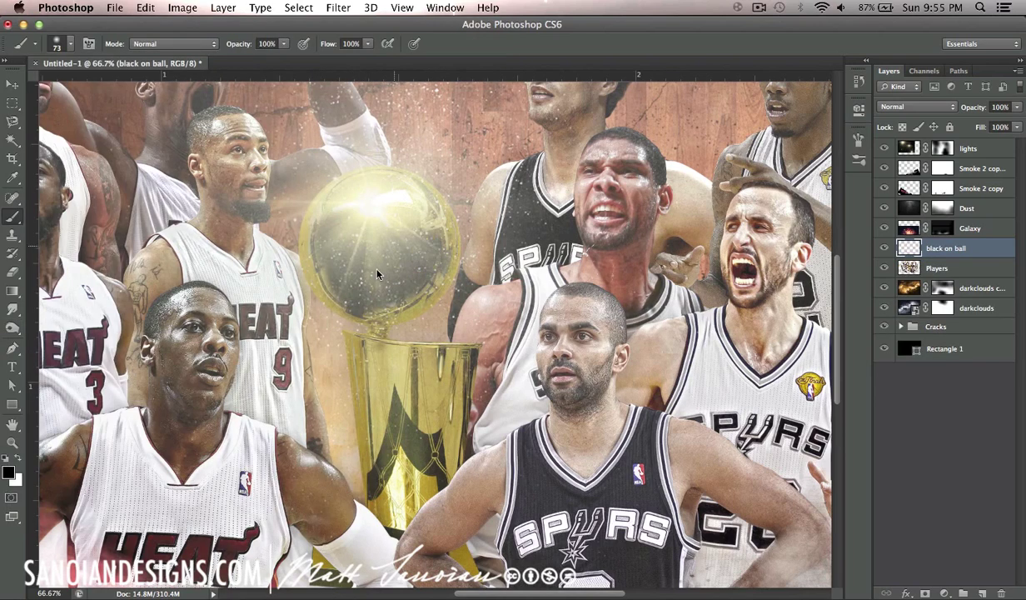
Duplicate the black on ball layer and set the copy to Overlay.
{"action": "left_click", "coordinate": [223, 8]}
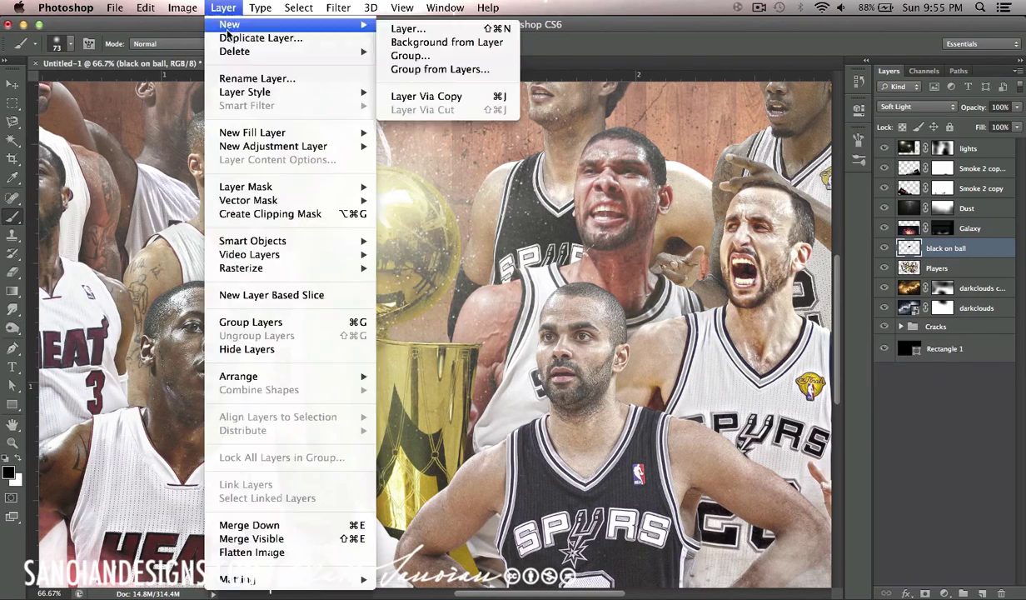
{"action": "left_click", "coordinate": [250, 38]}
{"action": "key", "text": "Return"}
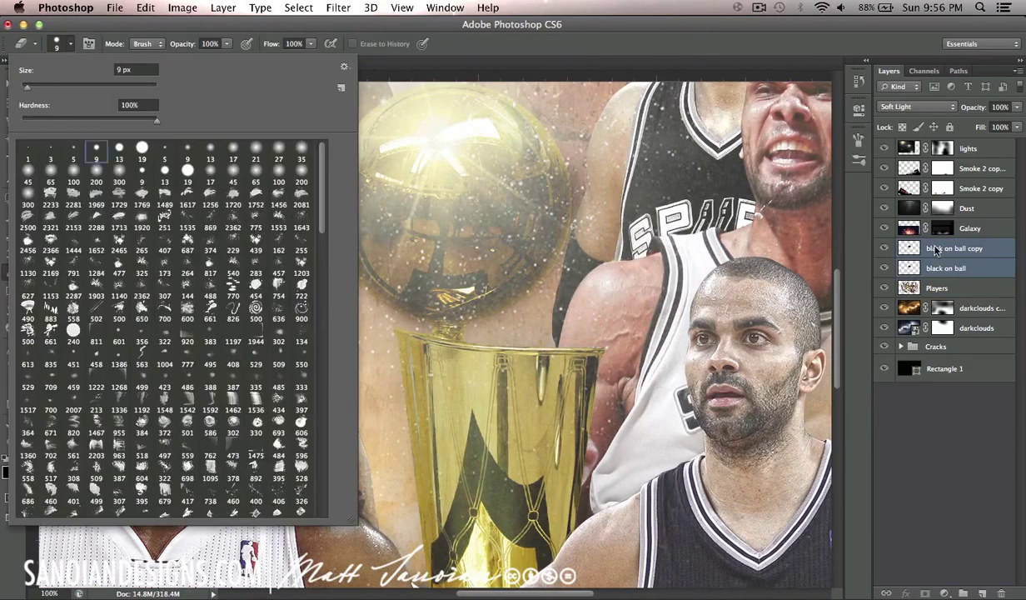
{"action": "left_click", "coordinate": [905, 109]}
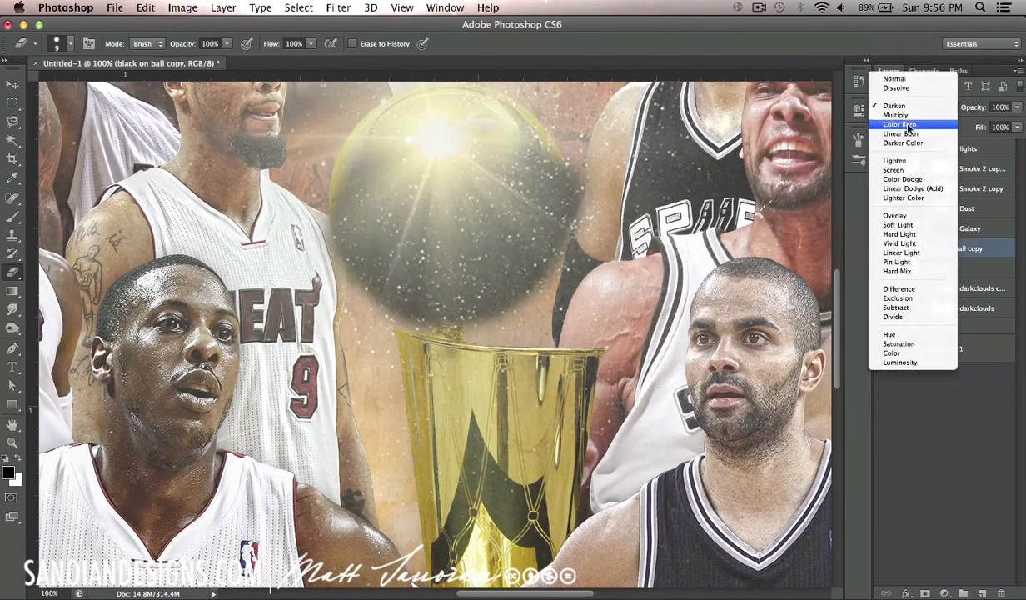
{"action": "left_click", "coordinate": [906, 110]}
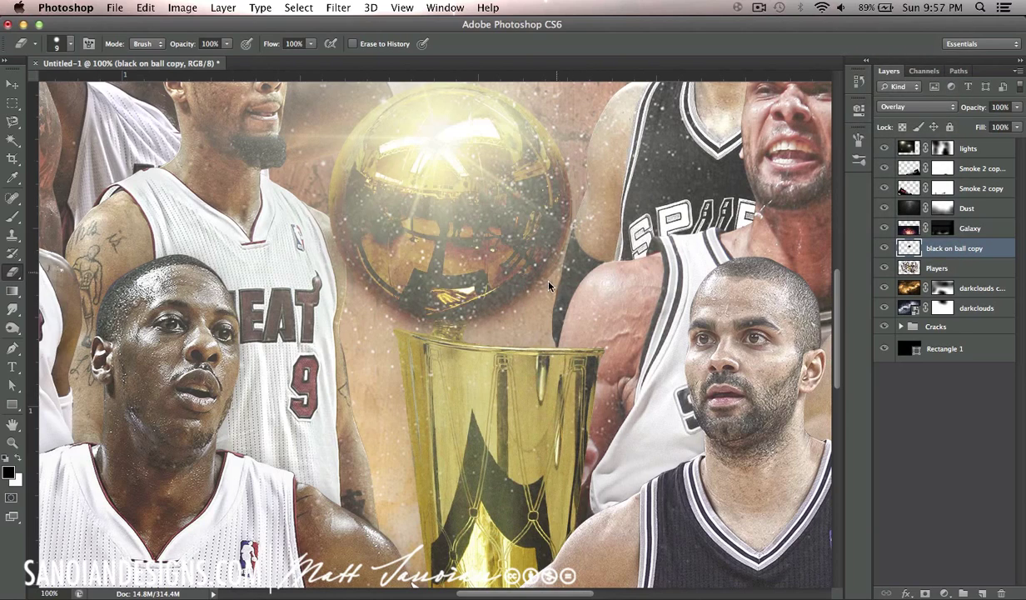
Merge the smoke layers into a single Smoke layer.
{"action": "scroll", "coordinate": [508, 300], "scroll_direction": "up", "scroll_amount": 3}
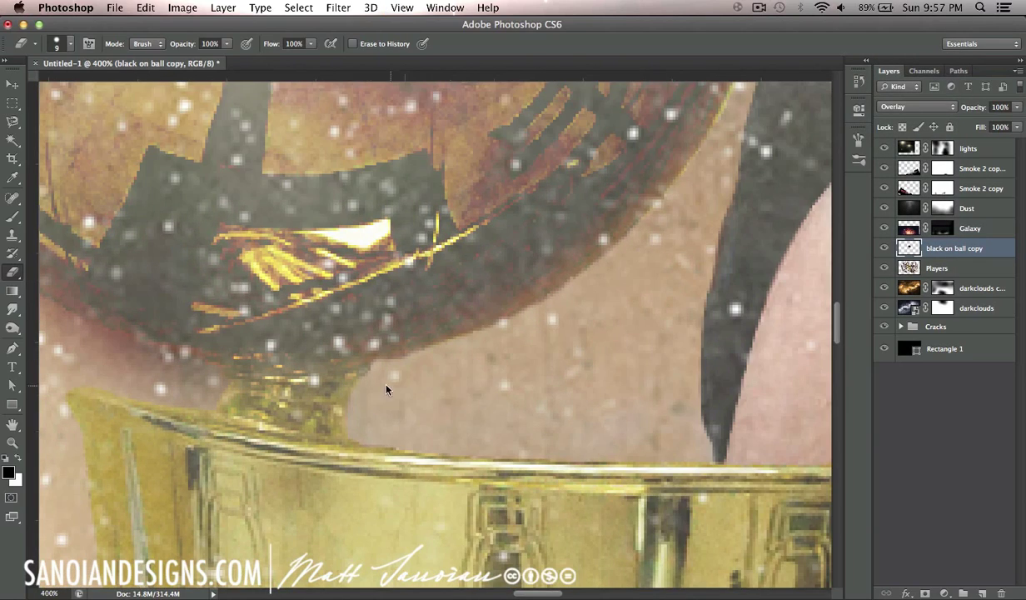
{"action": "scroll", "coordinate": [385, 389], "scroll_direction": "left", "scroll_amount": 5}
{"action": "scroll", "coordinate": [386, 389], "scroll_direction": "up", "scroll_amount": 2}
{"action": "scroll", "coordinate": [252, 231], "scroll_direction": "down", "scroll_amount": 1}
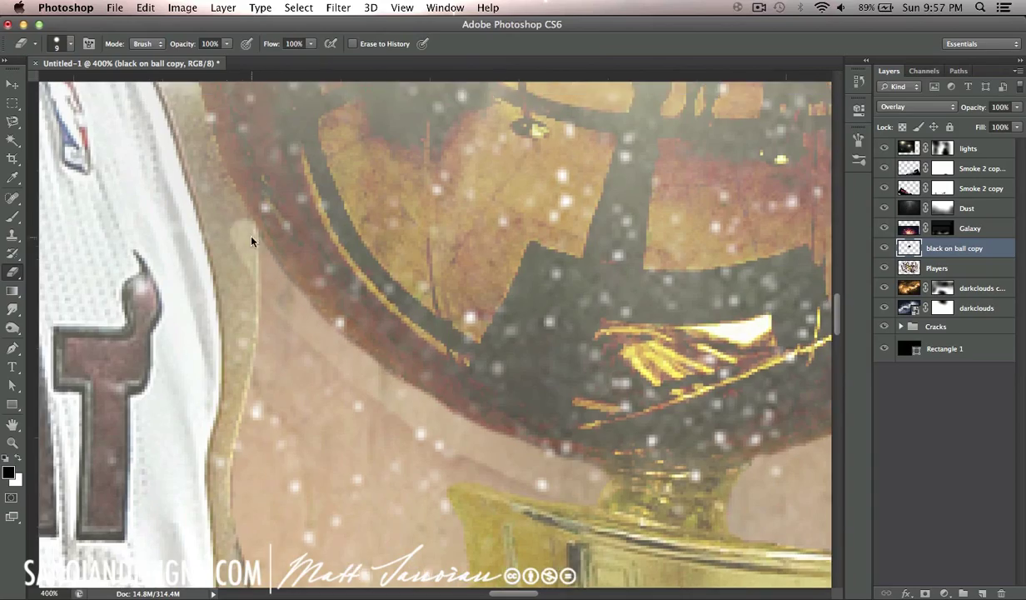
{"action": "scroll", "coordinate": [275, 287], "scroll_direction": "down", "scroll_amount": 1}
{"action": "scroll", "coordinate": [396, 458], "scroll_direction": "down", "scroll_amount": 1}
{"action": "scroll", "coordinate": [580, 516], "scroll_direction": "down", "scroll_amount": 2}
{"action": "scroll", "coordinate": [580, 516], "scroll_direction": "down", "scroll_amount": 1}
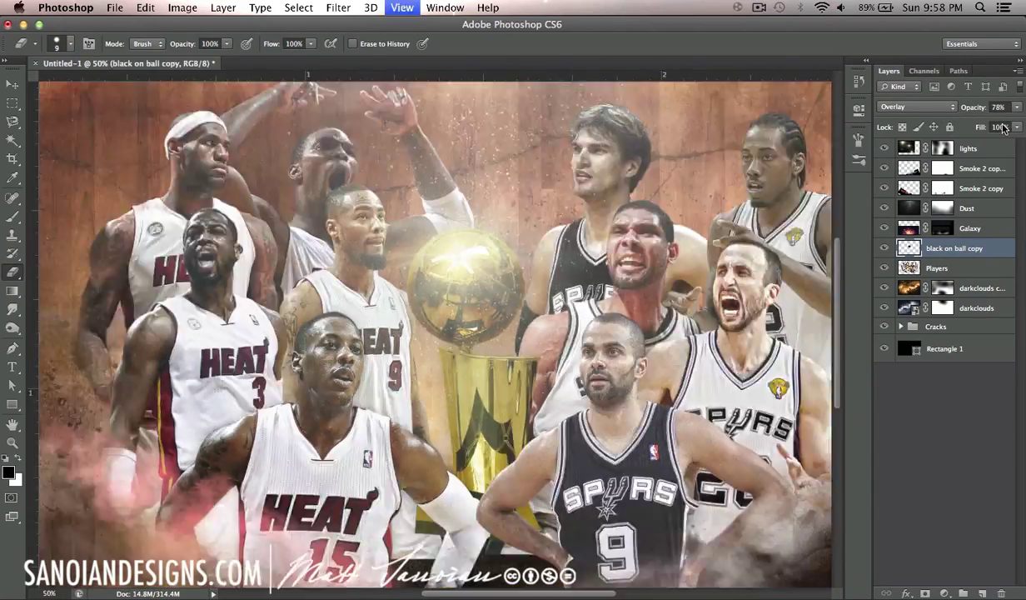
{"action": "scroll", "coordinate": [580, 516], "scroll_direction": "down", "scroll_amount": 2}
{"action": "left_click", "coordinate": [982, 168]}
{"action": "left_click", "coordinate": [981, 188], "text": "shift"}
{"action": "left_click", "coordinate": [223, 7]}
{"action": "left_click", "coordinate": [263, 526]}
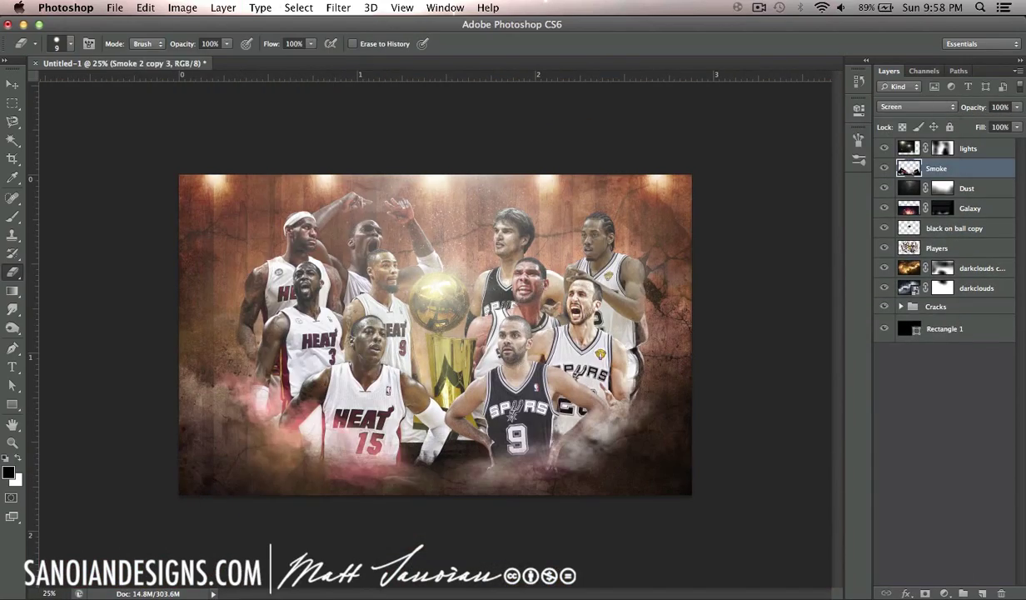
Stamp the 1903 particle brush on a new Layer 1 and move it beneath Players.
{"action": "left_click", "coordinate": [223, 7]}
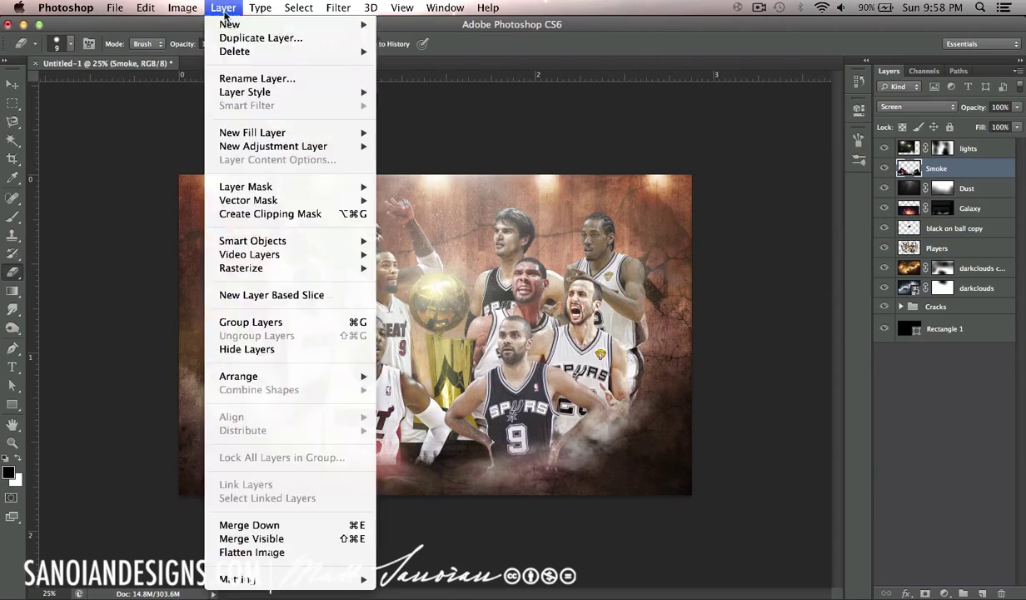
{"action": "key", "text": "b"}
{"action": "left_click", "coordinate": [62, 43]}
{"action": "scroll", "coordinate": [188, 375], "scroll_direction": "down", "scroll_amount": 5}
{"action": "scroll", "coordinate": [188, 444], "scroll_direction": "up", "scroll_amount": 2}
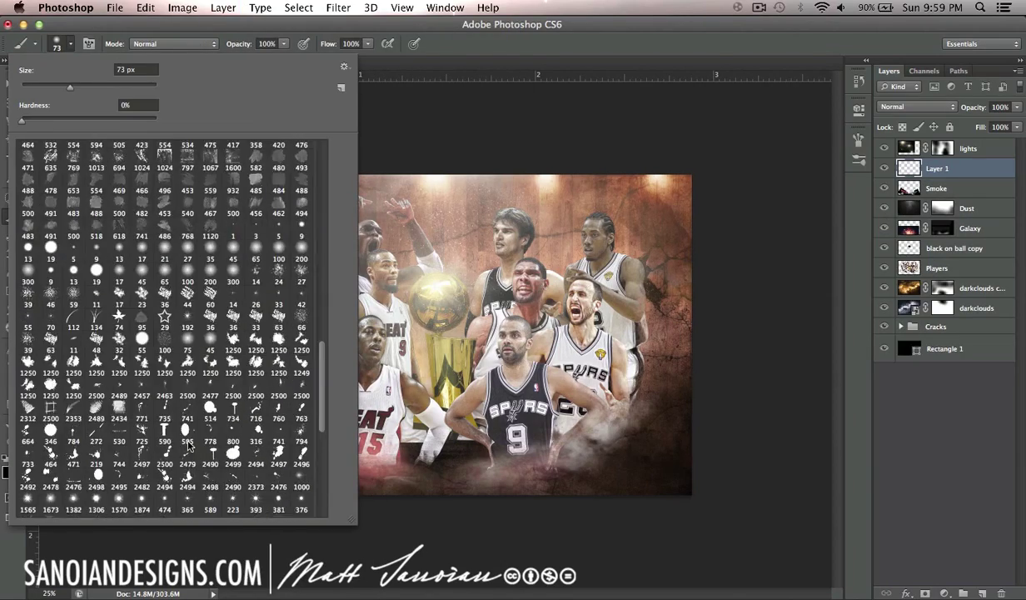
{"action": "scroll", "coordinate": [189, 375], "scroll_direction": "up", "scroll_amount": 10}
{"action": "left_click", "coordinate": [119, 219]}
{"action": "left_click", "coordinate": [96, 287]}
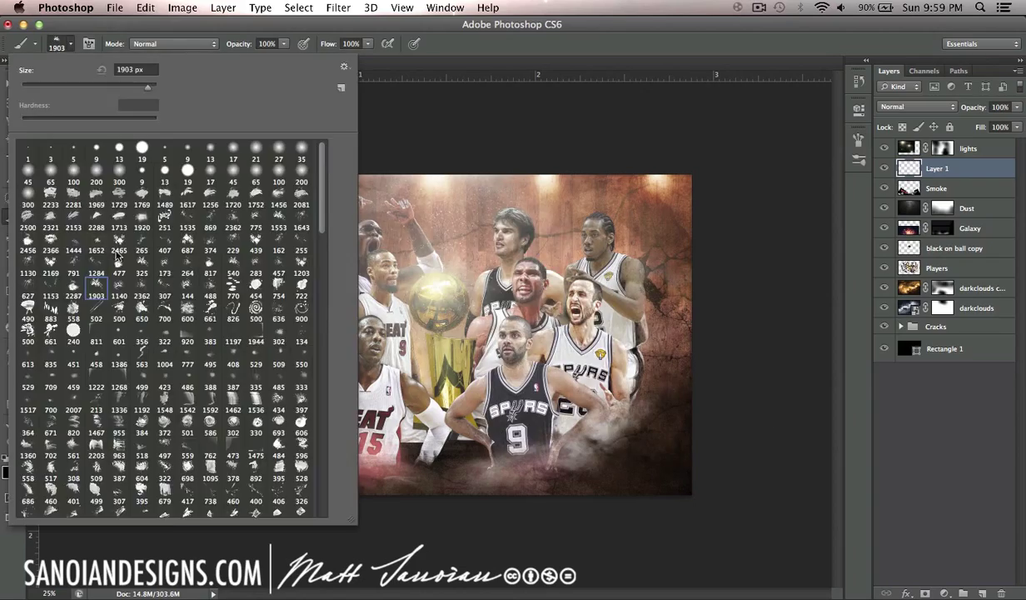
{"action": "scroll", "coordinate": [188, 375], "scroll_direction": "down", "scroll_amount": 5}
{"action": "left_click_drag", "start_coordinate": [937, 168], "coordinate": [937, 268]}
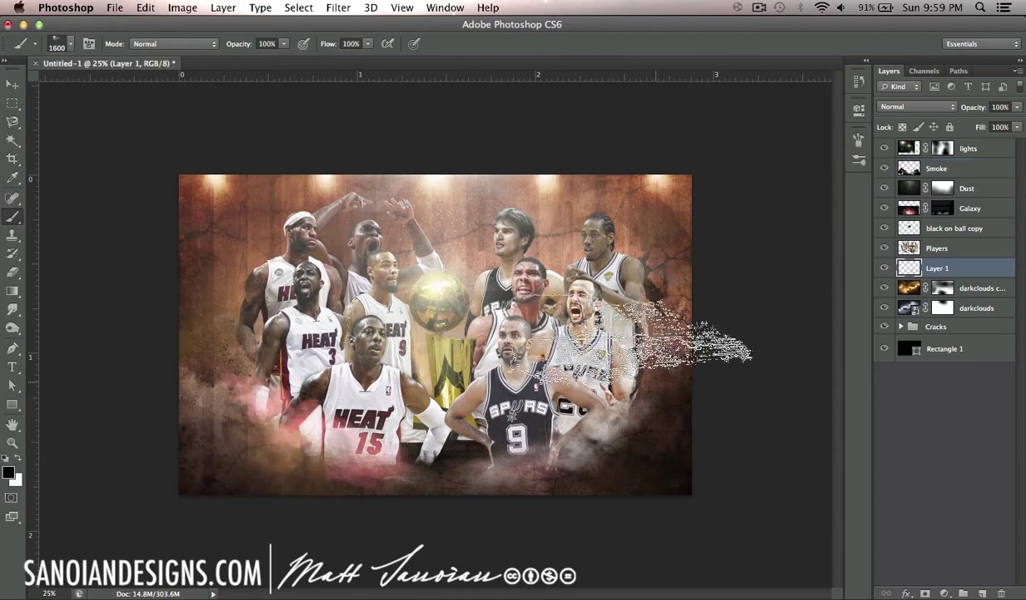
{"action": "left_click_drag", "start_coordinate": [508, 283], "coordinate": [389, 317]}
Erase part of the players near the arm, setting the eraser size to 191.
{"action": "key", "text": "F5"}
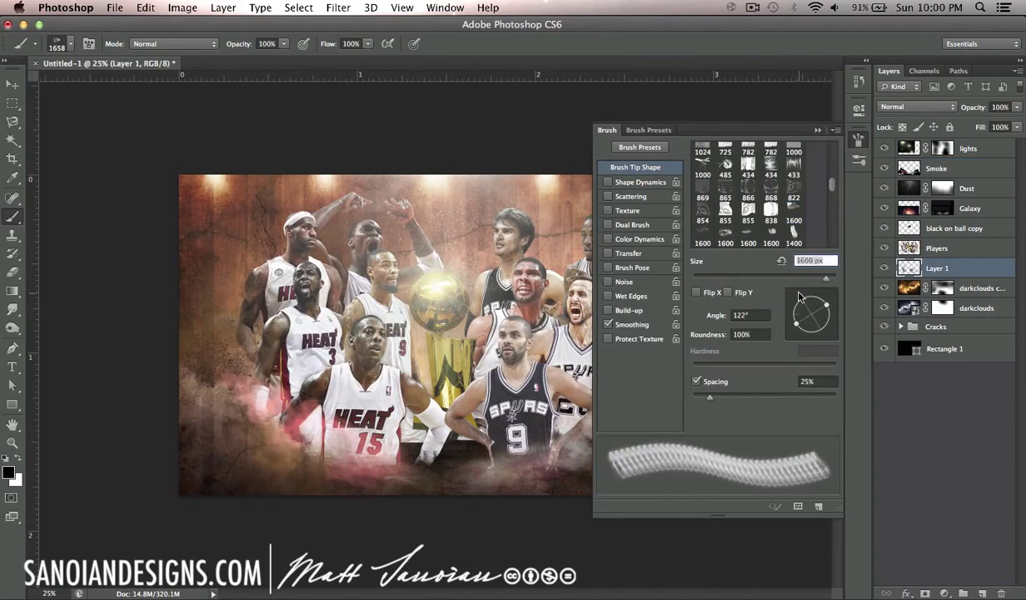
{"action": "key", "text": "F5"}
{"action": "left_click", "coordinate": [63, 44]}
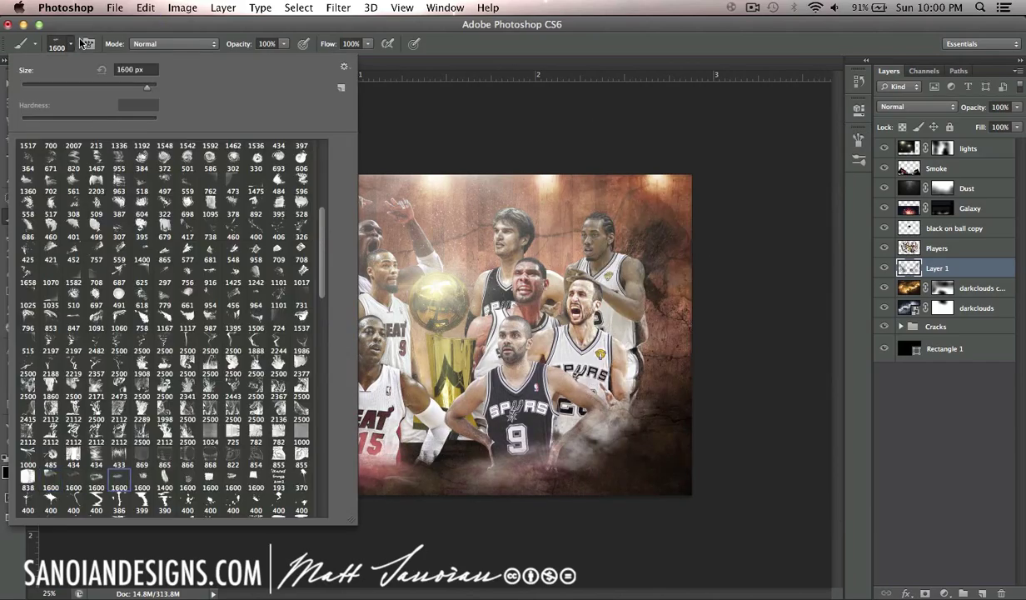
{"action": "key", "text": "Escape"}
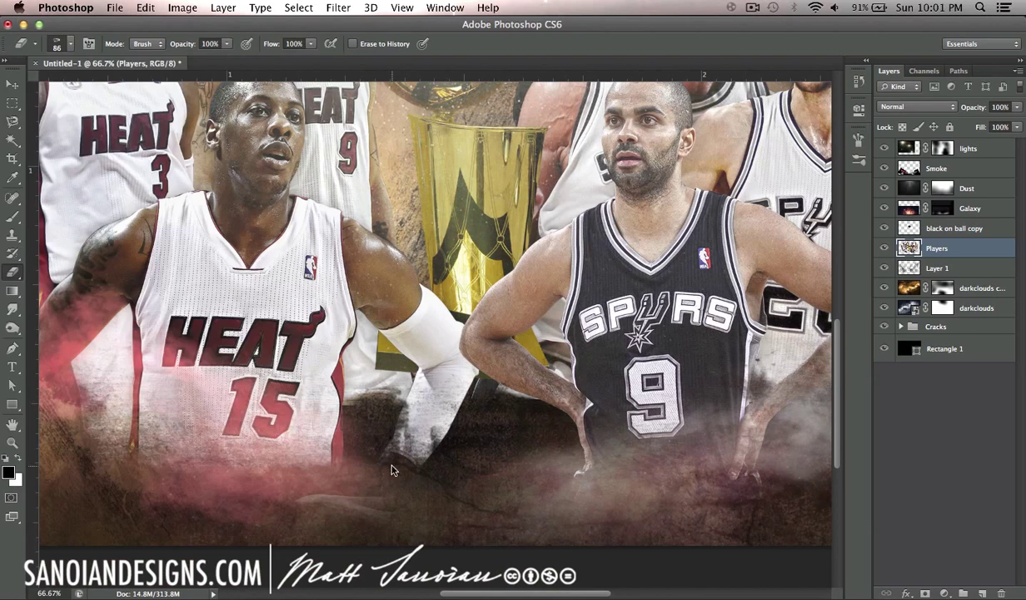
{"action": "left_click", "coordinate": [62, 43]}
{"action": "left_click_drag", "start_coordinate": [417, 420], "coordinate": [332, 476]}
{"action": "right_click", "coordinate": [444, 437]}
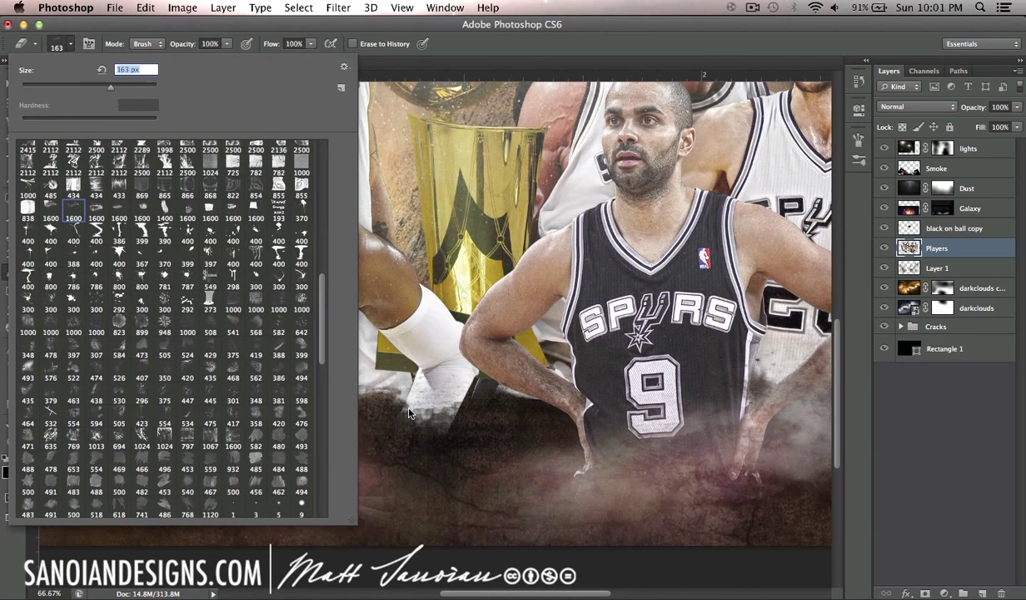
{"action": "type", "text": "191"}
{"action": "key", "text": "Return"}
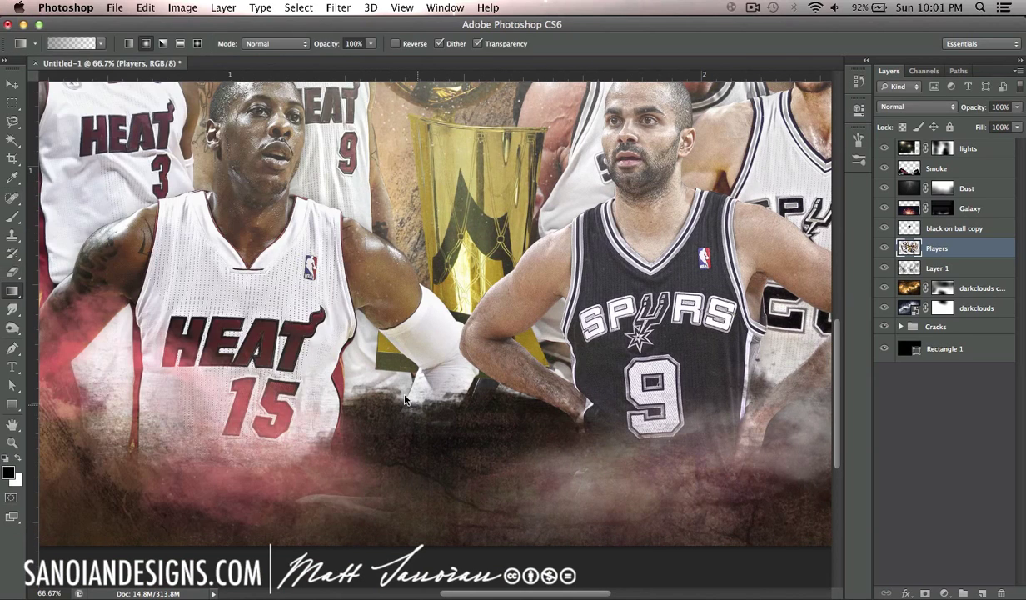
Set the eraser to a splatter-shaped tip at 400 px.
{"action": "key", "text": "e"}
{"action": "right_click", "coordinate": [117, 101]}
{"action": "double_click", "coordinate": [115, 269]}
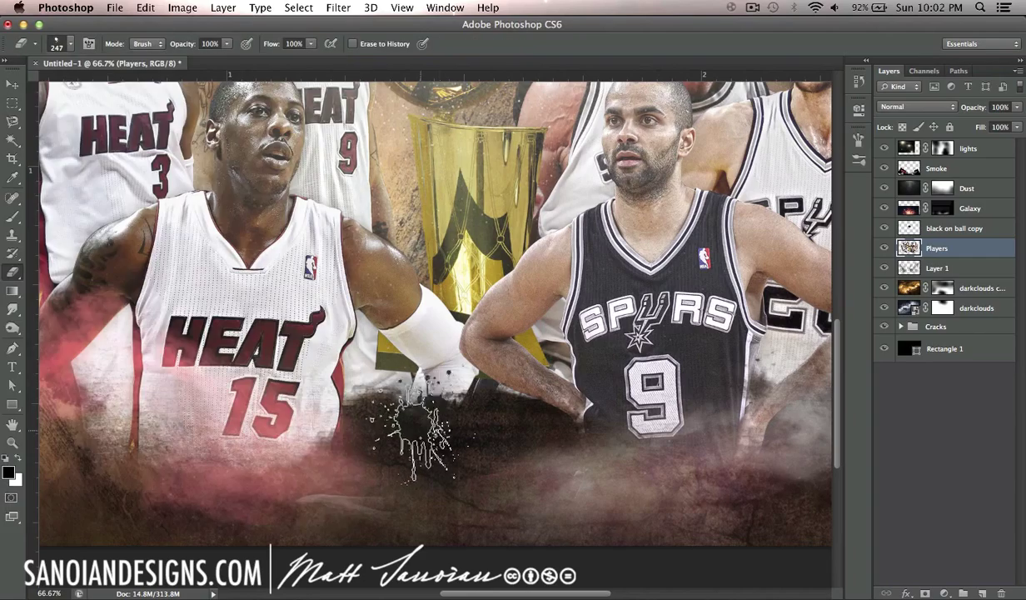
{"action": "scroll", "coordinate": [338, 475], "scroll_direction": "left", "scroll_amount": 5}
{"action": "scroll", "coordinate": [337, 475], "scroll_direction": "up", "scroll_amount": 5}
{"action": "right_click", "coordinate": [120, 159]}
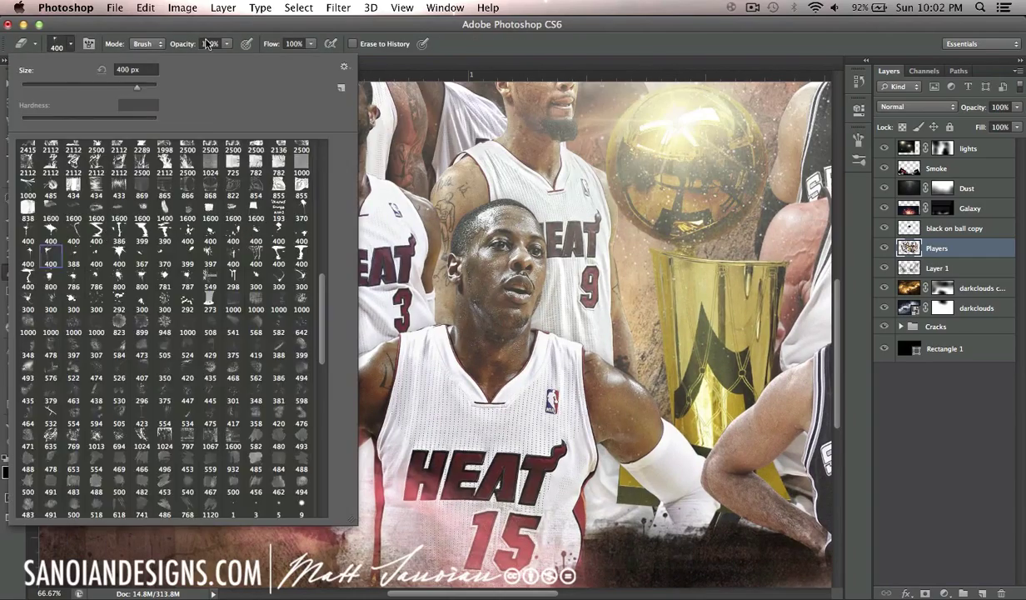
{"action": "type", "text": "400"}
{"action": "key", "text": "Return"}
Switch the eraser to another splatter tip at 395 px.
{"action": "scroll", "coordinate": [117, 225], "scroll_direction": "right", "scroll_amount": 5}
{"action": "right_click", "coordinate": [118, 225]}
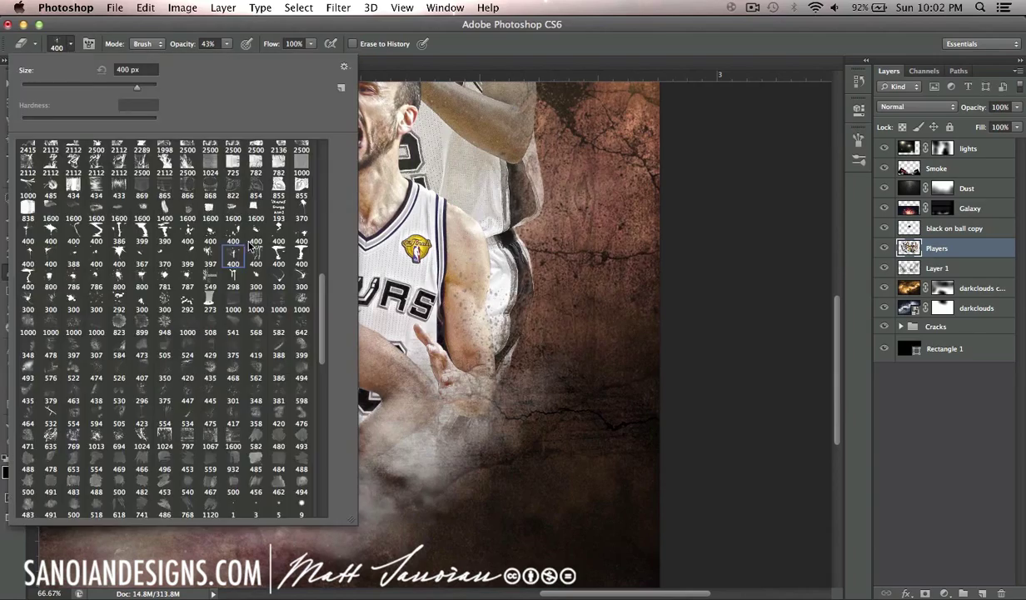
{"action": "key", "text": "Escape"}
{"action": "scroll", "coordinate": [118, 225], "scroll_direction": "up", "scroll_amount": 5}
{"action": "right_click", "coordinate": [118, 225]}
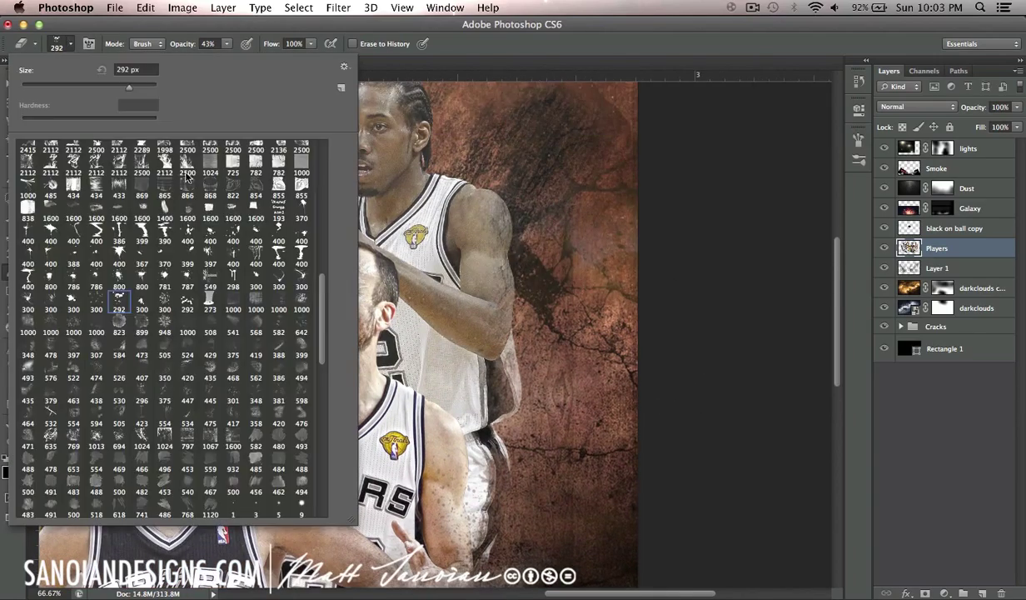
{"action": "double_click", "coordinate": [278, 184]}
{"action": "scroll", "coordinate": [283, 192], "scroll_direction": "left", "scroll_amount": 5}
{"action": "scroll", "coordinate": [283, 192], "scroll_direction": "down", "scroll_amount": 3}
{"action": "right_click", "coordinate": [117, 225]}
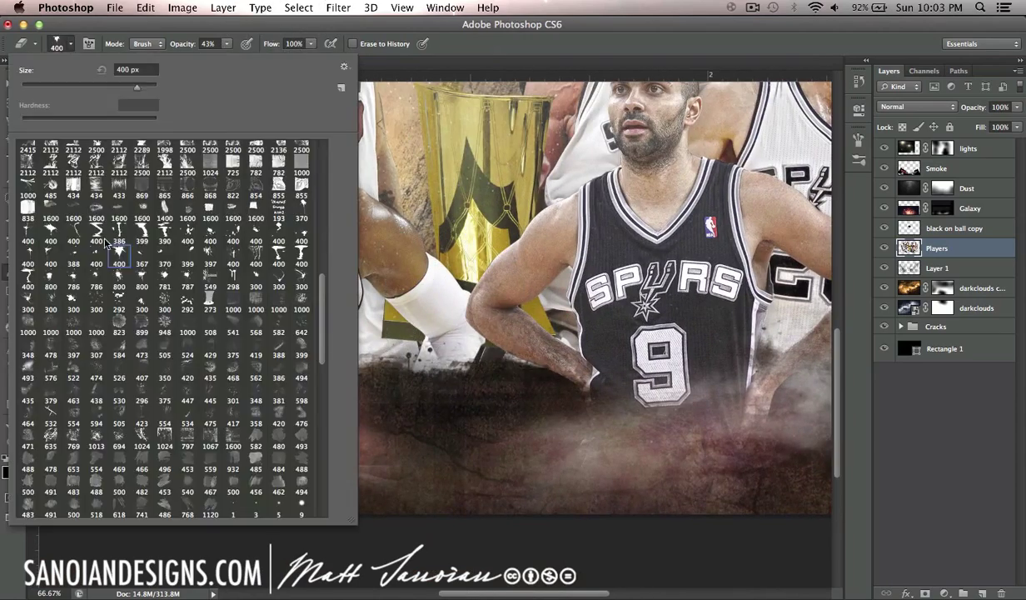
{"action": "type", "text": "395"}
{"action": "key", "text": "Return"}
{"action": "scroll", "coordinate": [367, 388], "scroll_direction": "left", "scroll_amount": 3}
{"action": "key", "text": "super+0"}
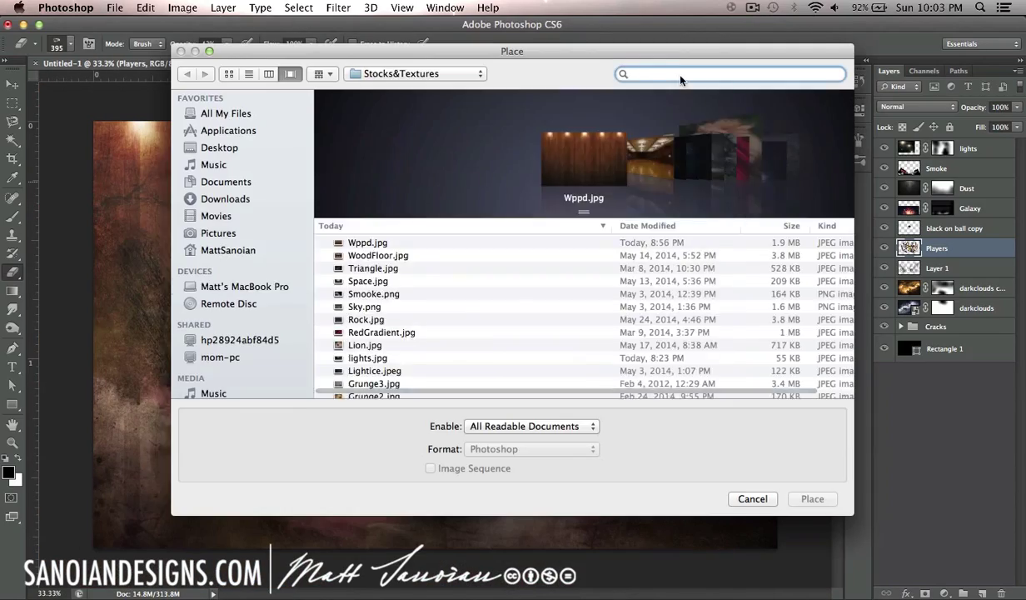
Place Rock.jpg, enlarge it to cover the canvas, and move it beneath the darkclouds layers.
{"action": "left_click", "coordinate": [654, 72]}
{"action": "type", "text": "rock"}
{"action": "key", "text": "Return"}
{"action": "left_click_drag", "start_coordinate": [228, 82], "coordinate": [442, 107]}
{"action": "key", "text": "Return"}
{"action": "left_click_drag", "start_coordinate": [934, 248], "coordinate": [934, 327]}
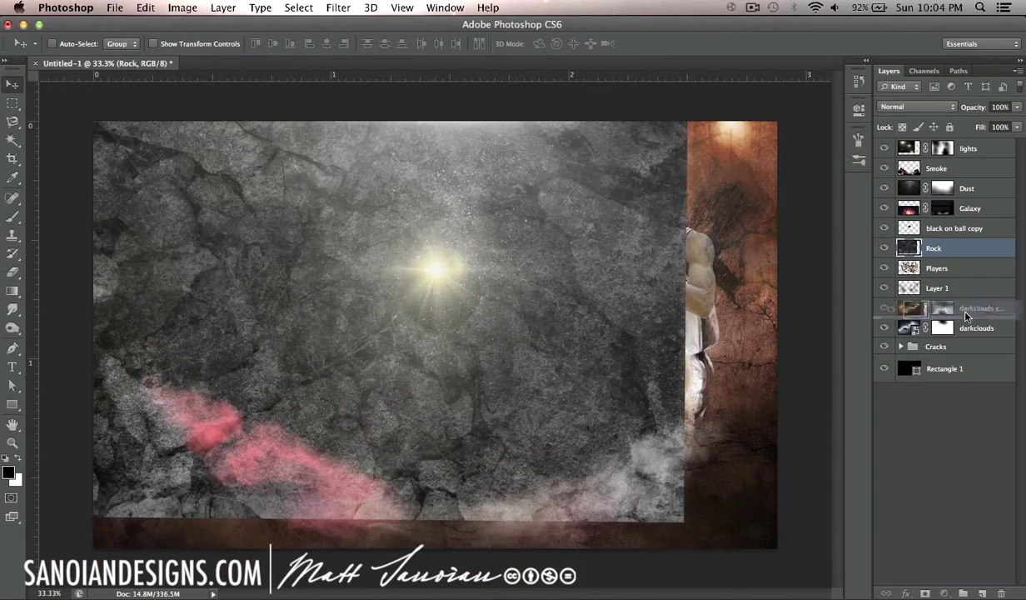
Set the rock layer to Darken and fade it with mask gradients.
{"action": "left_click", "coordinate": [916, 106]}
{"action": "left_click", "coordinate": [893, 60]}
{"action": "left_click", "coordinate": [146, 8]}
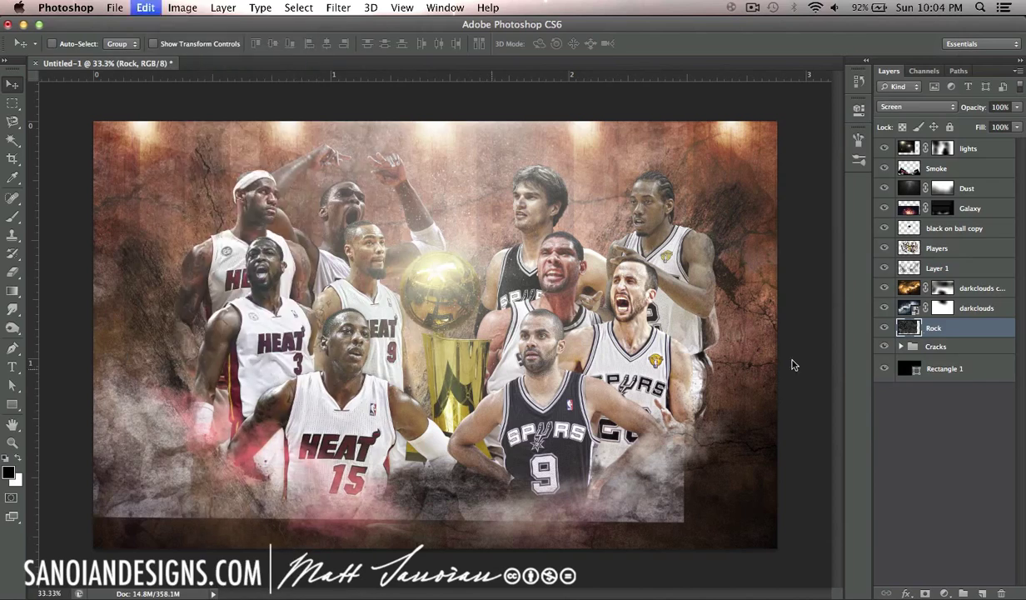
{"action": "left_click", "coordinate": [916, 107]}
{"action": "left_click", "coordinate": [883, 40]}
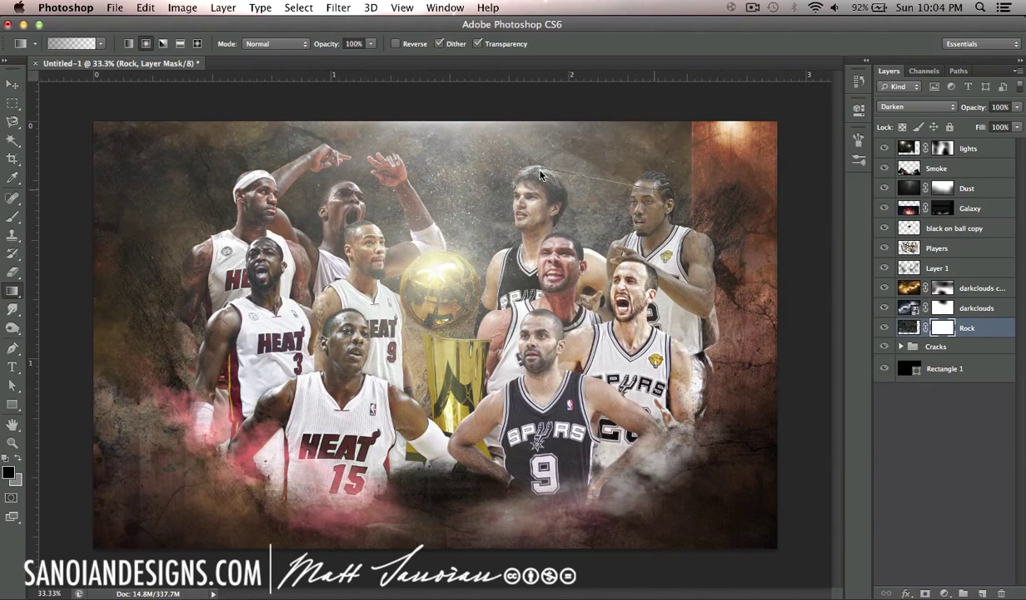
{"action": "left_click_drag", "start_coordinate": [540, 175], "coordinate": [540, 175]}
{"action": "left_click_drag", "start_coordinate": [171, 272], "coordinate": [192, 150]}
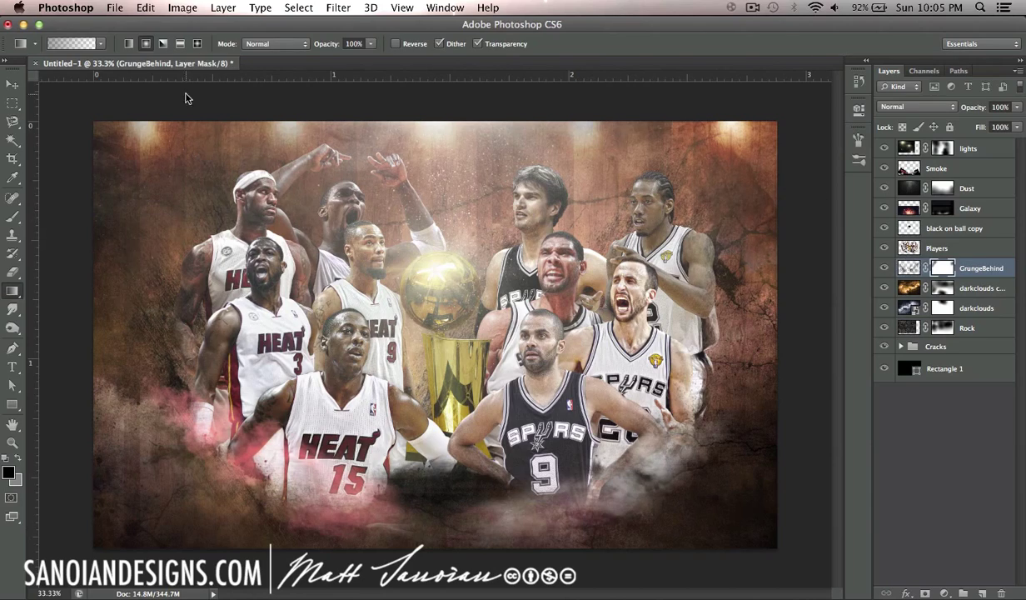
Choose a smoke brush tip and create a new layer to transform.
{"action": "right_click", "coordinate": [175, 175]}
{"action": "left_click", "coordinate": [425, 166]}
{"action": "key", "text": "ctrl+shift+n"}
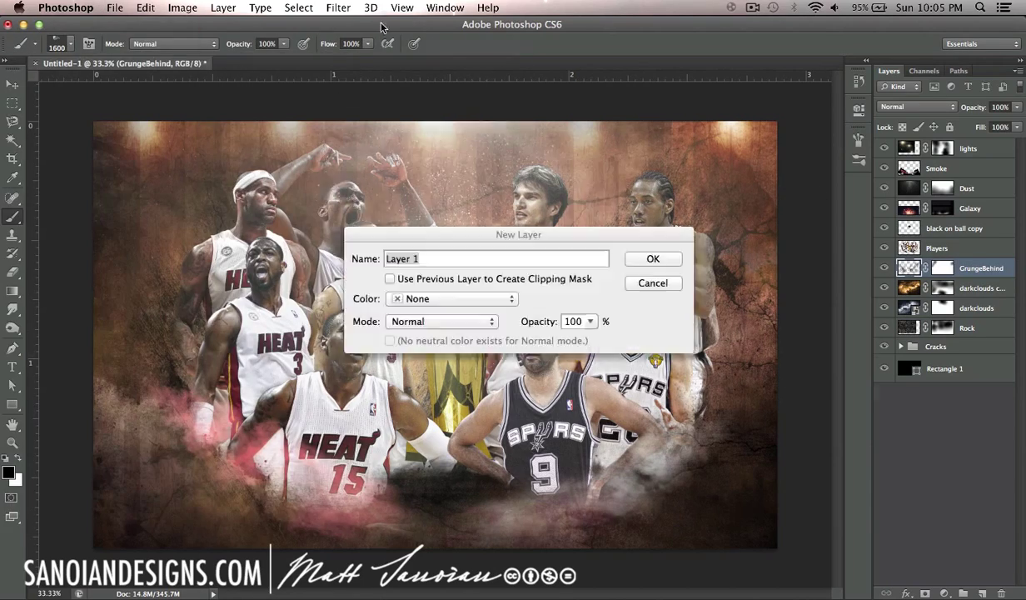
{"action": "key", "text": "Return"}
{"action": "key", "text": "ctrl+t"}
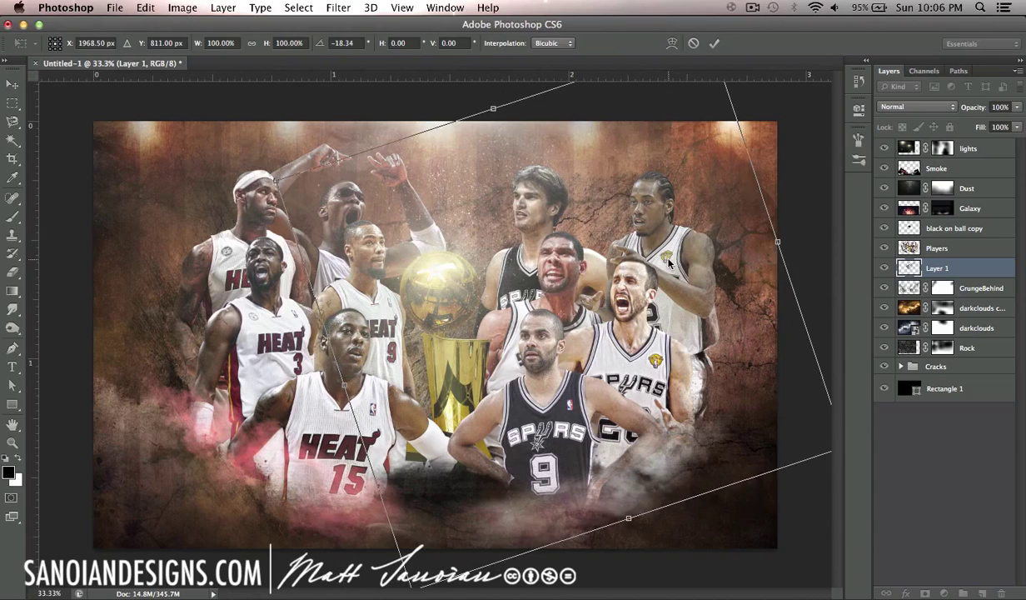
Place the comet above Players in Screen mode, rasterize it, and fade its left side.
{"action": "type", "text": "comet"}
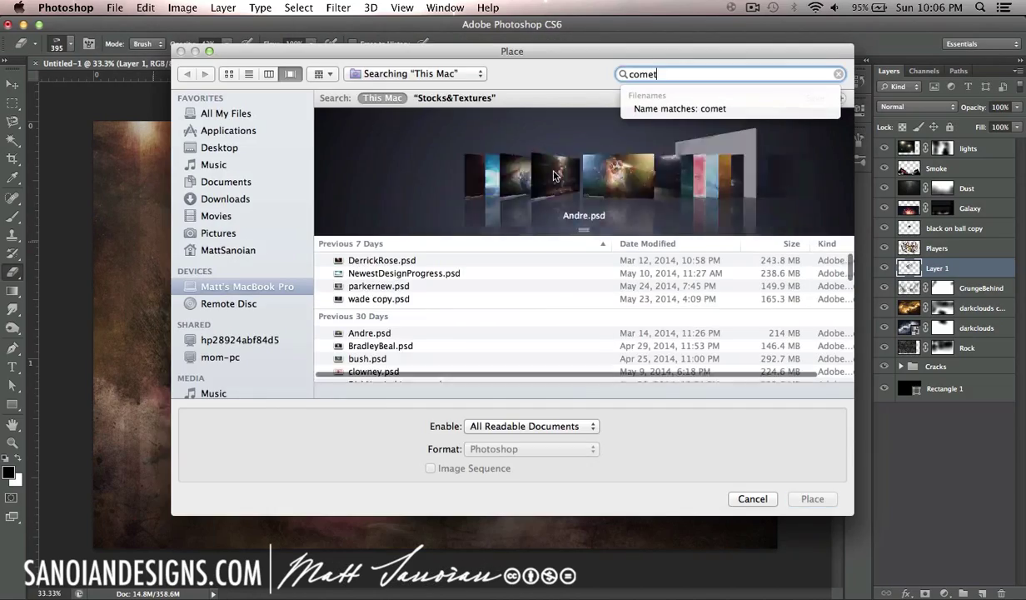
{"action": "key", "text": "Return"}
{"action": "left_click", "coordinate": [715, 43]}
{"action": "key", "text": "ctrl+]"}
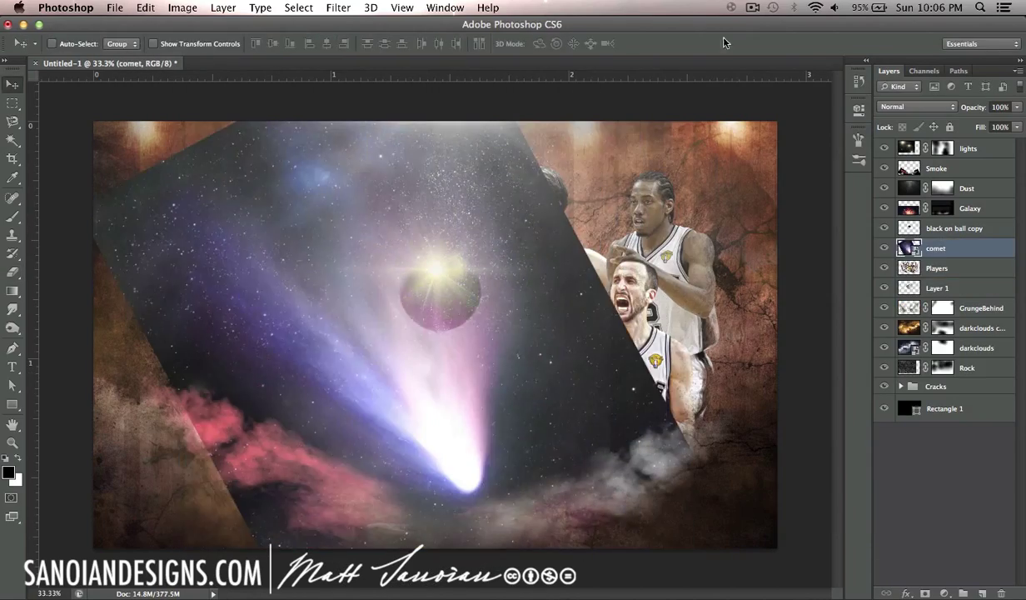
{"action": "key", "text": "alt+shift+s"}
{"action": "left_click", "coordinate": [223, 7]}
{"action": "left_click", "coordinate": [387, 392]}
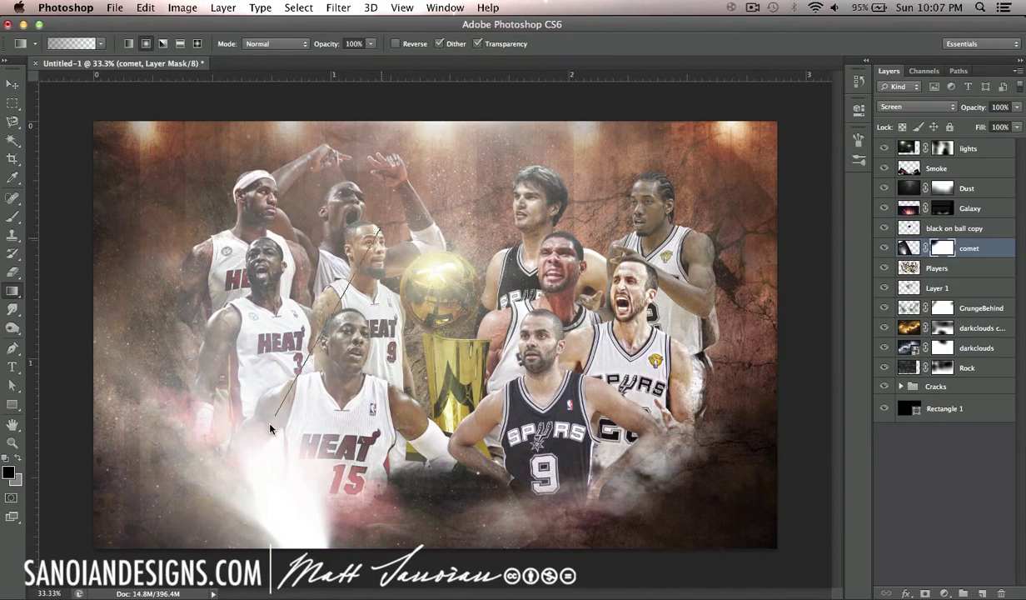
{"action": "left_click_drag", "start_coordinate": [270, 428], "coordinate": [272, 430]}
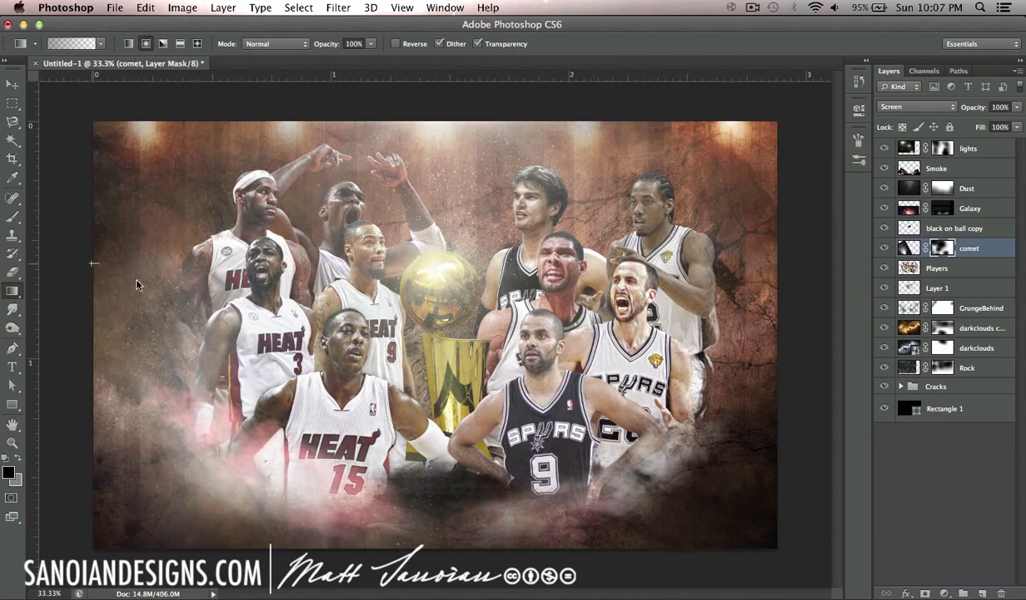
Duplicate the comet and shift the copy toward the lower right.
{"action": "key", "text": "v"}
{"action": "key", "text": "ctrl+j"}
{"action": "left_click_drag", "start_coordinate": [162, 487], "coordinate": [708, 479]}
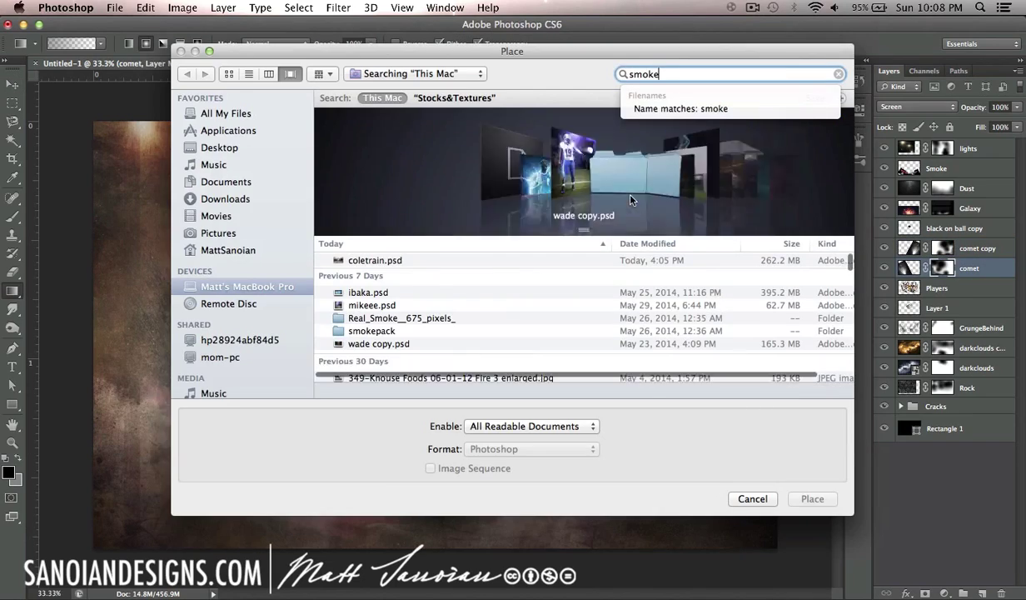
Place the smoke image in Screen blending and fade its edges with a mask gradient.
{"action": "left_click", "coordinate": [458, 449]}
{"action": "left_click", "coordinate": [808, 496]}
{"action": "key", "text": "Return"}
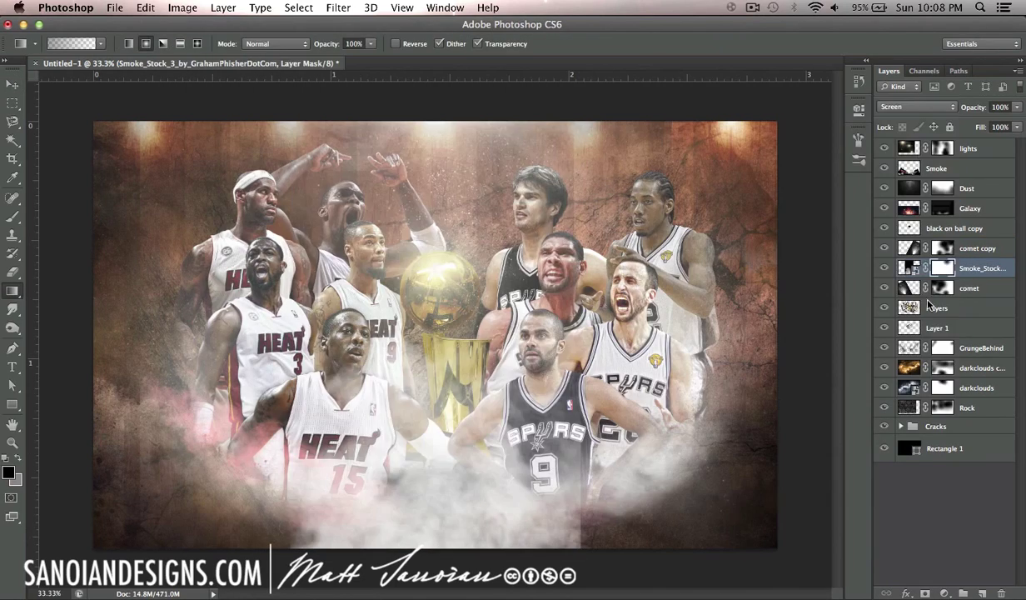
{"action": "key", "text": "ctrl+z"}
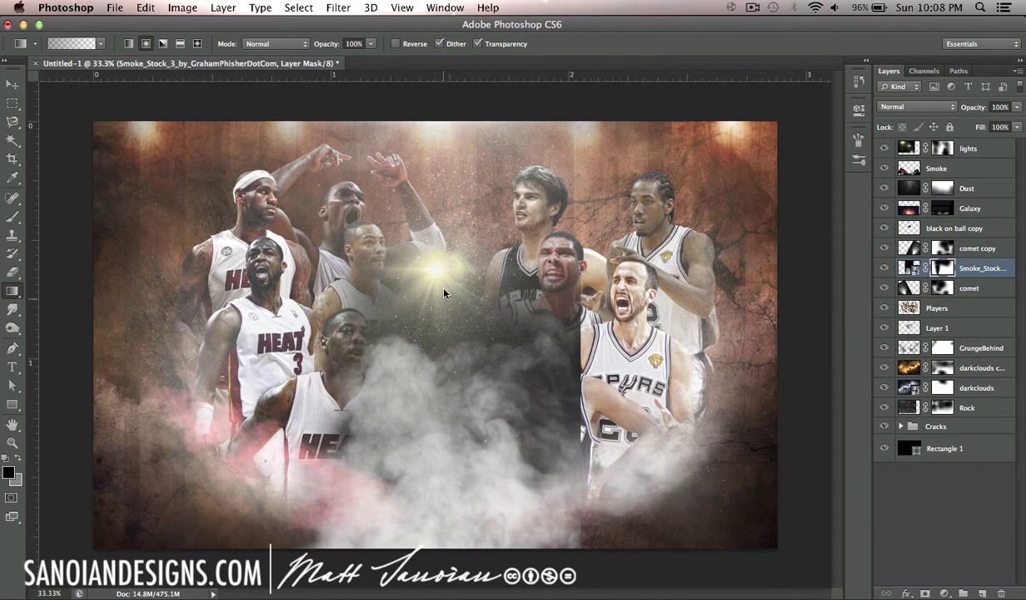
{"action": "key", "text": "ctrl+z"}
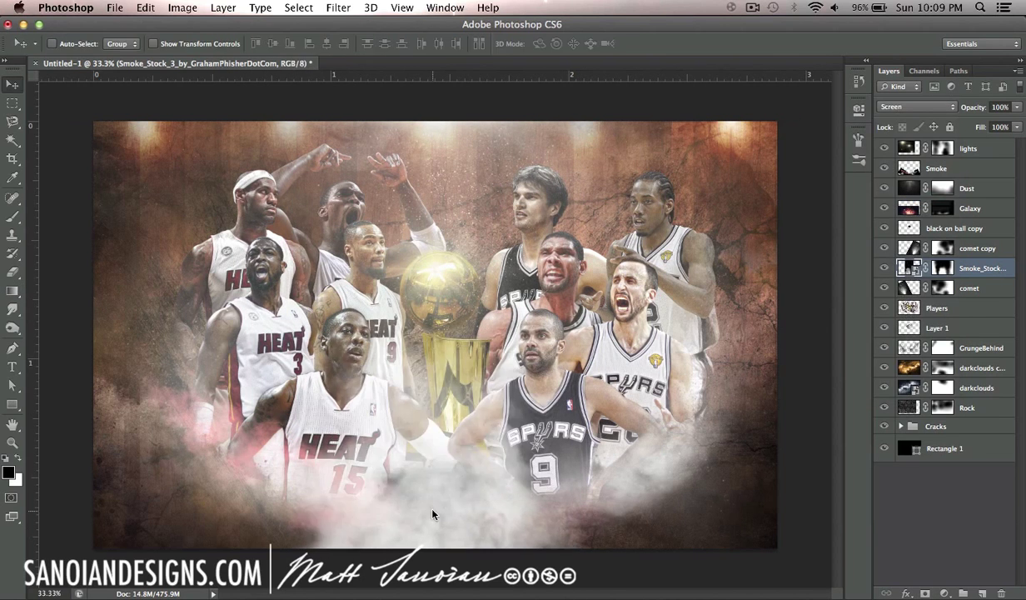
{"action": "left_click_drag", "start_coordinate": [555, 553], "coordinate": [511, 534]}
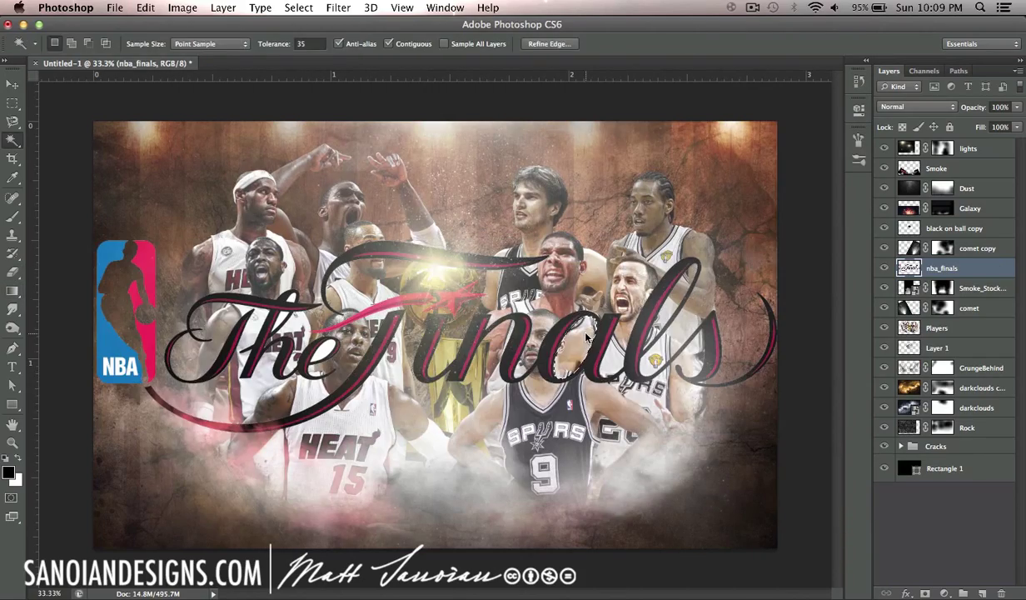
Deselect and move The Finals logo lower on the poster.
{"action": "key", "text": "ctrl+d"}
{"action": "key", "text": "v"}
{"action": "left_click_drag", "start_coordinate": [587, 337], "coordinate": [583, 442]}
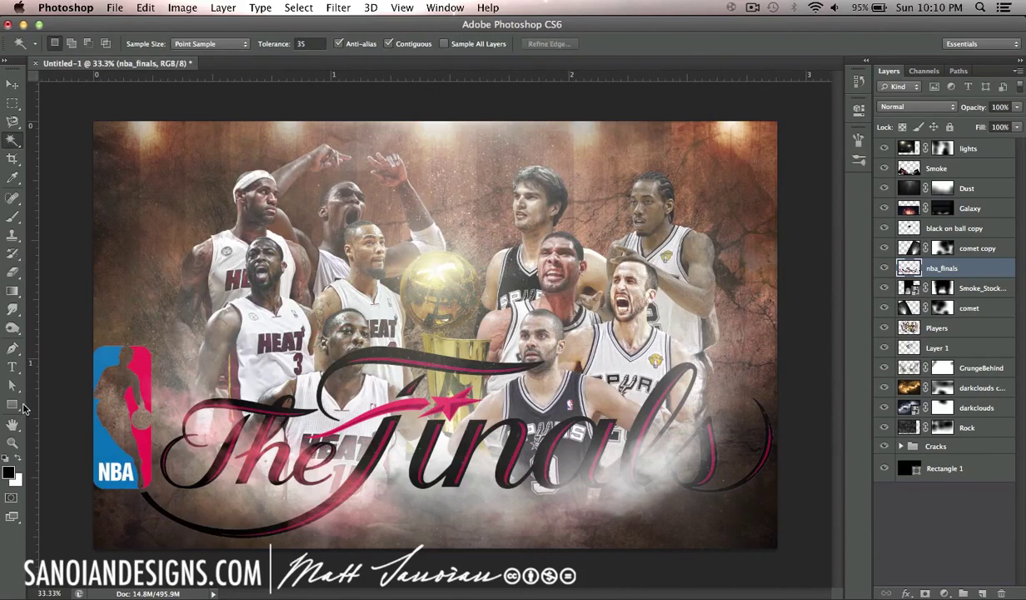
Draw a white rounded rectangle behind the NBA logo, layered below nba_finals.
{"action": "left_click", "coordinate": [13, 406]}
{"action": "key", "text": "ctrl+1"}
{"action": "left_click_drag", "start_coordinate": [433, 411], "coordinate": [271, 229]}
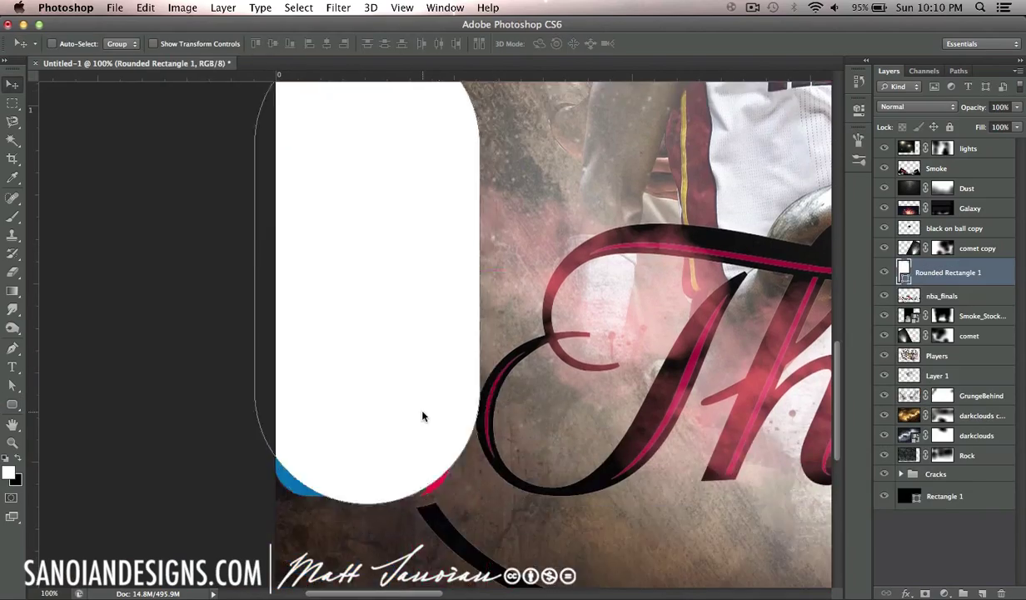
{"action": "key", "text": "ctrl+bracketleft"}
Load the nba_finals logo as a selection, reactivate Rounded Rectangle 1, then deselect.
{"action": "left_click", "coordinate": [223, 8]}
{"action": "left_click", "coordinate": [909, 268], "text": "super"}
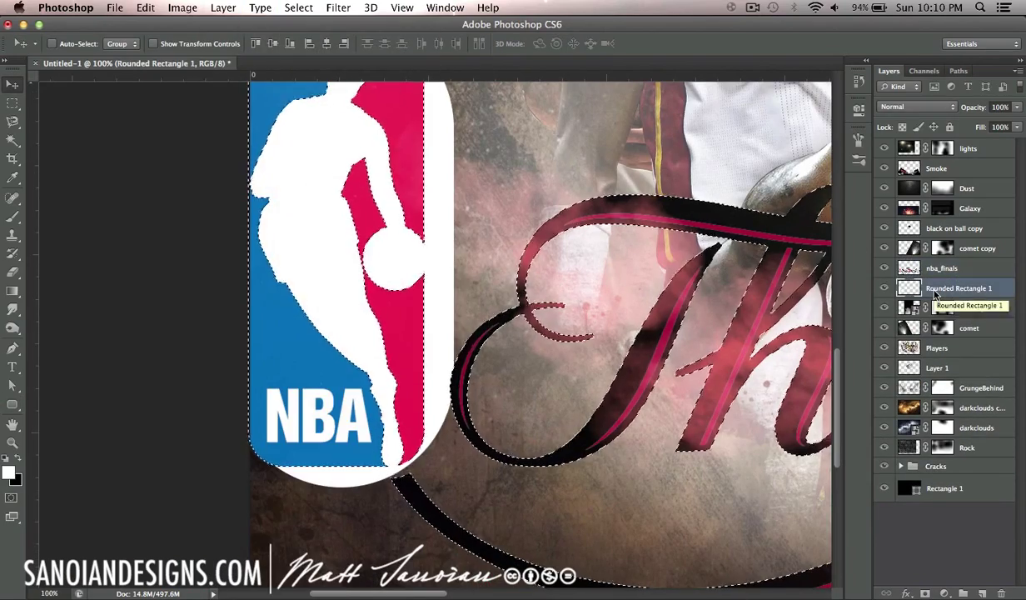
{"action": "scroll", "coordinate": [518, 302], "scroll_direction": "up", "scroll_amount": 5}
{"action": "left_click", "coordinate": [298, 8]}
{"action": "key", "text": "Escape"}
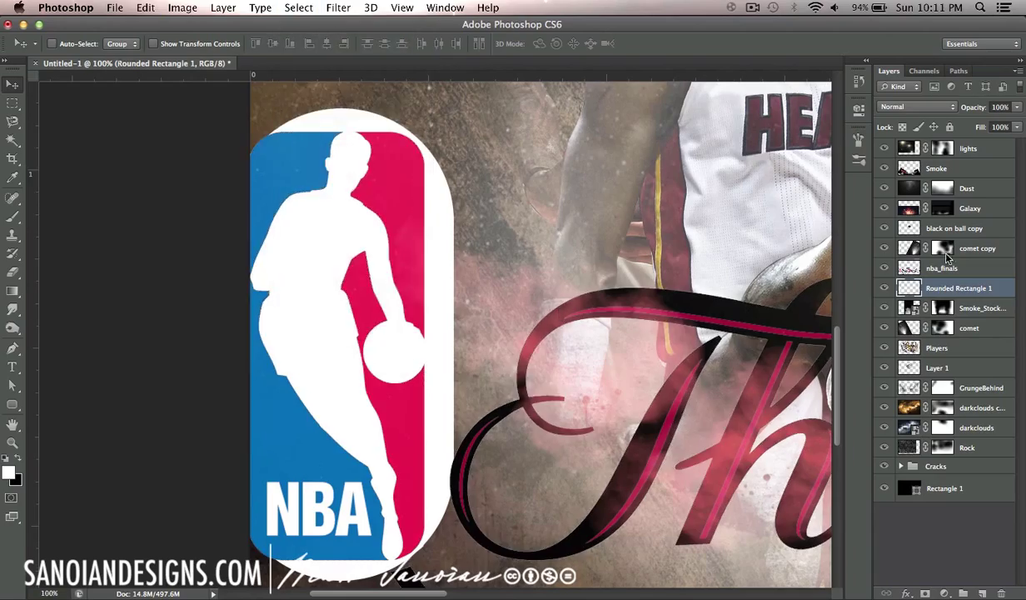
{"action": "left_click", "coordinate": [941, 268]}
{"action": "left_click", "coordinate": [941, 287]}
{"action": "key", "text": "ctrl+d"}
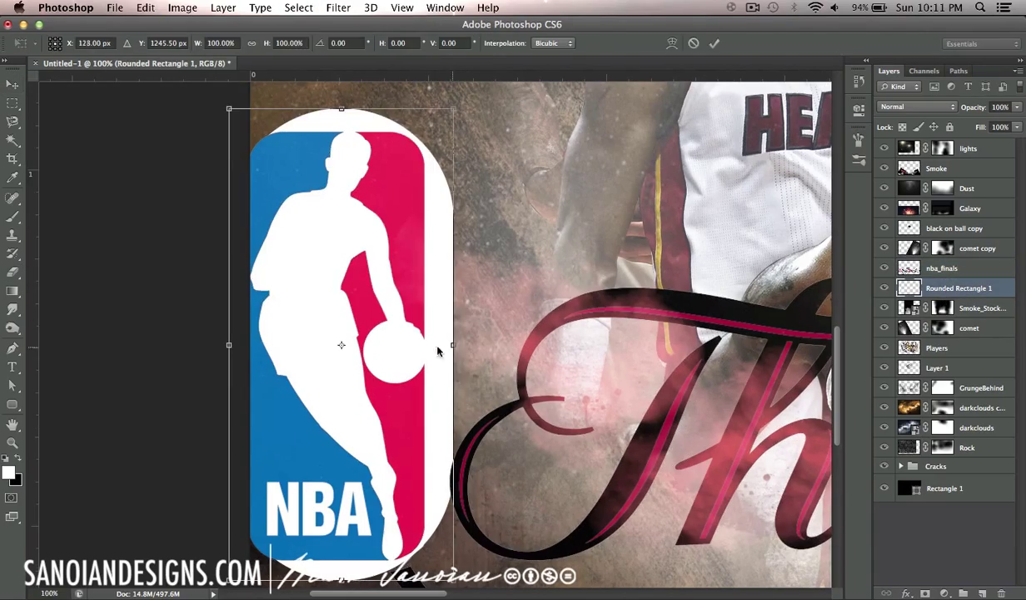
Erase a strip along the logo backing's right edge with a small hard brush.
{"action": "key", "text": "e"}
{"action": "left_click", "coordinate": [70, 43]}
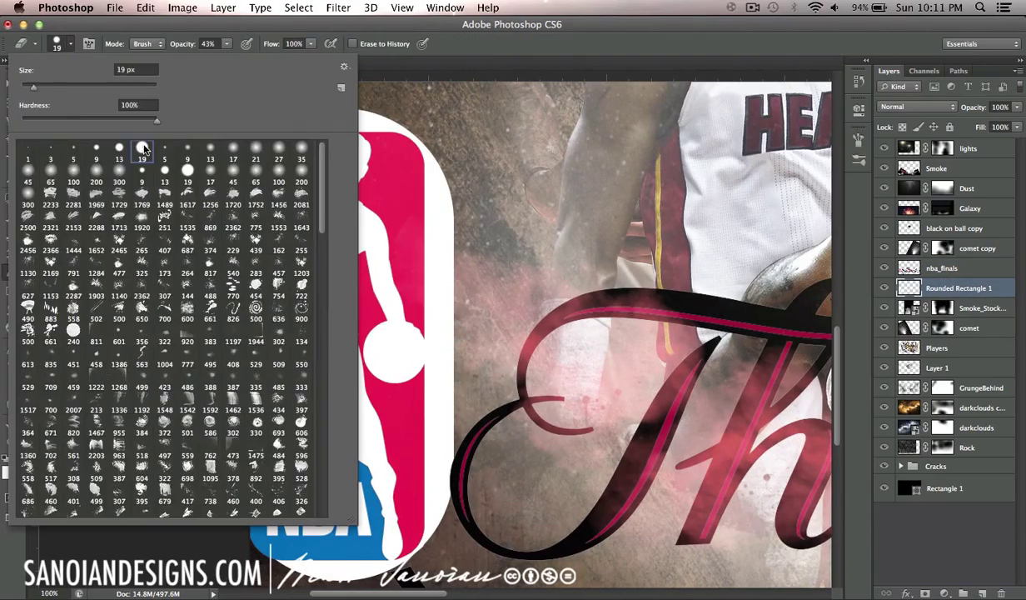
{"action": "left_click_drag", "start_coordinate": [439, 143], "coordinate": [439, 243]}
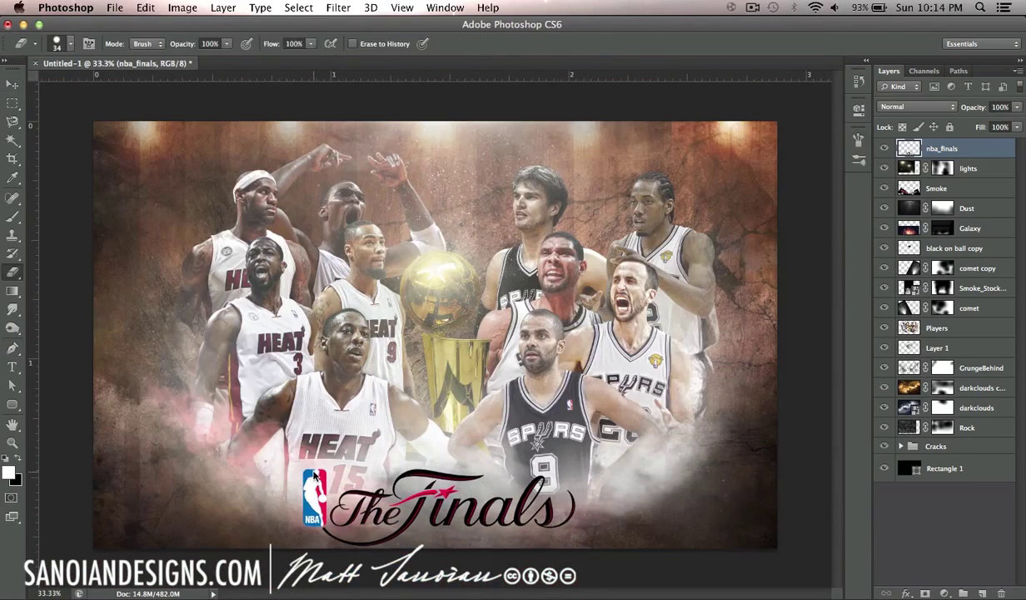
{"action": "key", "text": "p"}
{"action": "key", "text": "ctrl+plus"}
{"action": "key", "text": "ctrl+plus"}
{"action": "key", "text": "ctrl+plus"}
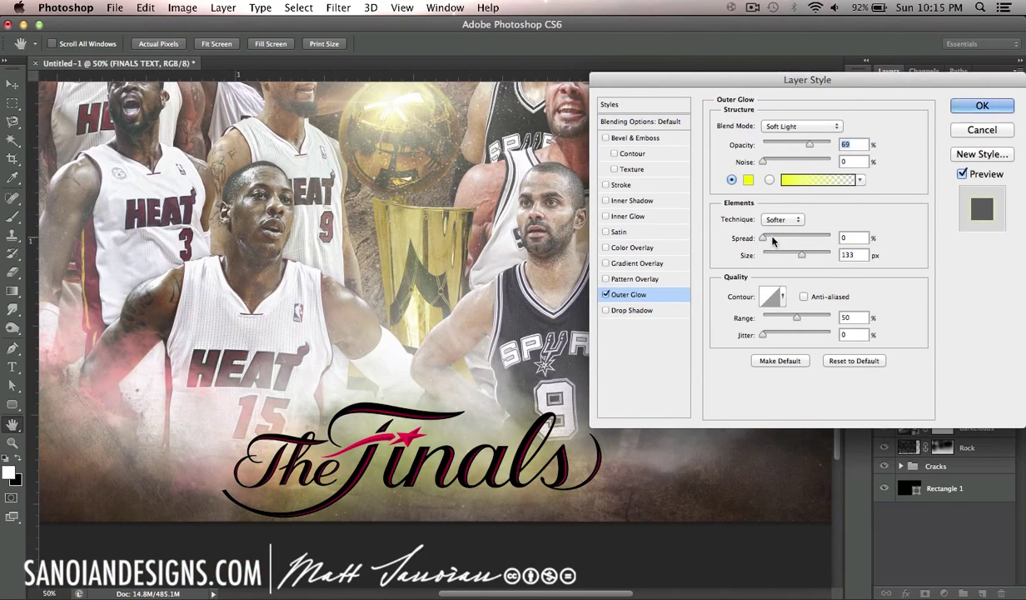
Shrink the logo's outer glow, change its blend mode, and fit the poster in view.
{"action": "left_click_drag", "start_coordinate": [801, 255], "coordinate": [793, 254]}
{"action": "scroll", "coordinate": [791, 127], "scroll_direction": "up", "scroll_amount": 2}
{"action": "scroll", "coordinate": [791, 127], "scroll_direction": "up", "scroll_amount": 9}
{"action": "left_click", "coordinate": [797, 125]}
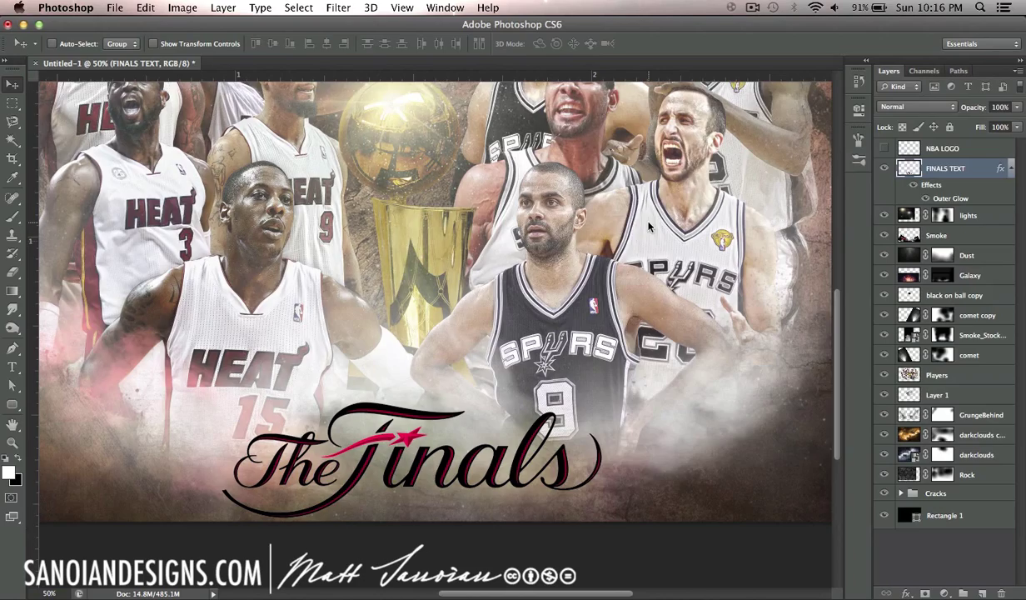
{"action": "key", "text": "ctrl+minus"}
{"action": "key", "text": "ctrl+minus"}
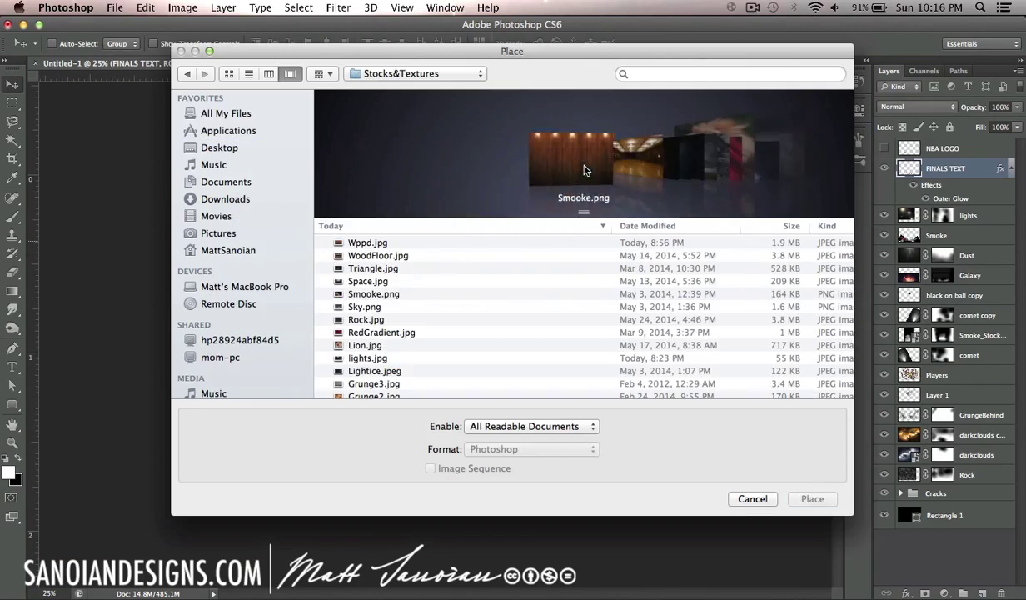
{"action": "scroll", "coordinate": [588, 162], "scroll_direction": "down", "scroll_amount": 3}
{"action": "scroll", "coordinate": [596, 150], "scroll_direction": "down", "scroll_amount": 5}
{"action": "scroll", "coordinate": [605, 138], "scroll_direction": "down", "scroll_amount": 5}
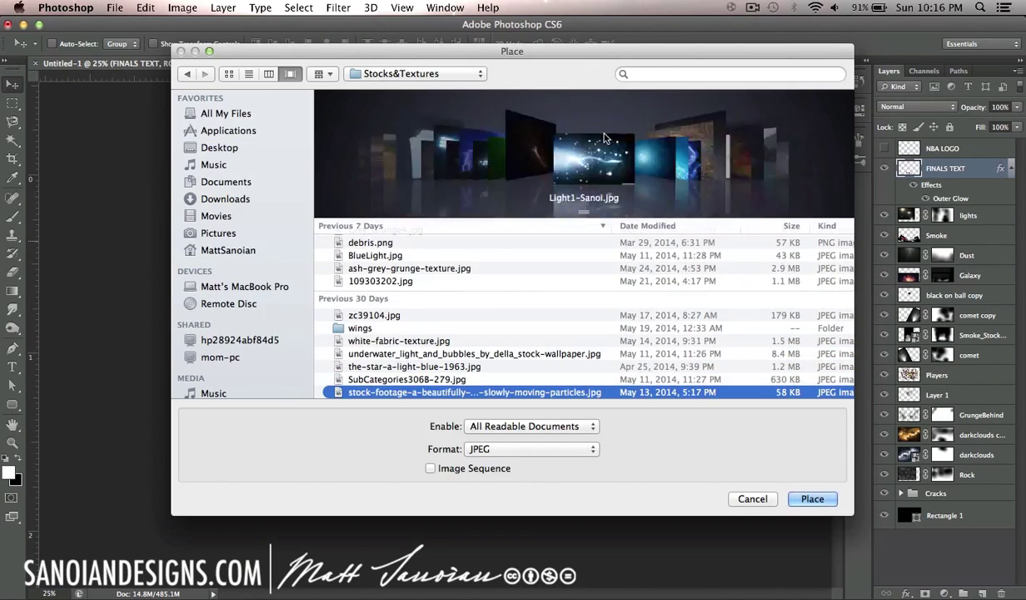
{"action": "scroll", "coordinate": [605, 138], "scroll_direction": "down", "scroll_amount": 5}
{"action": "scroll", "coordinate": [605, 139], "scroll_direction": "down", "scroll_amount": 5}
{"action": "scroll", "coordinate": [605, 138], "scroll_direction": "down", "scroll_amount": 5}
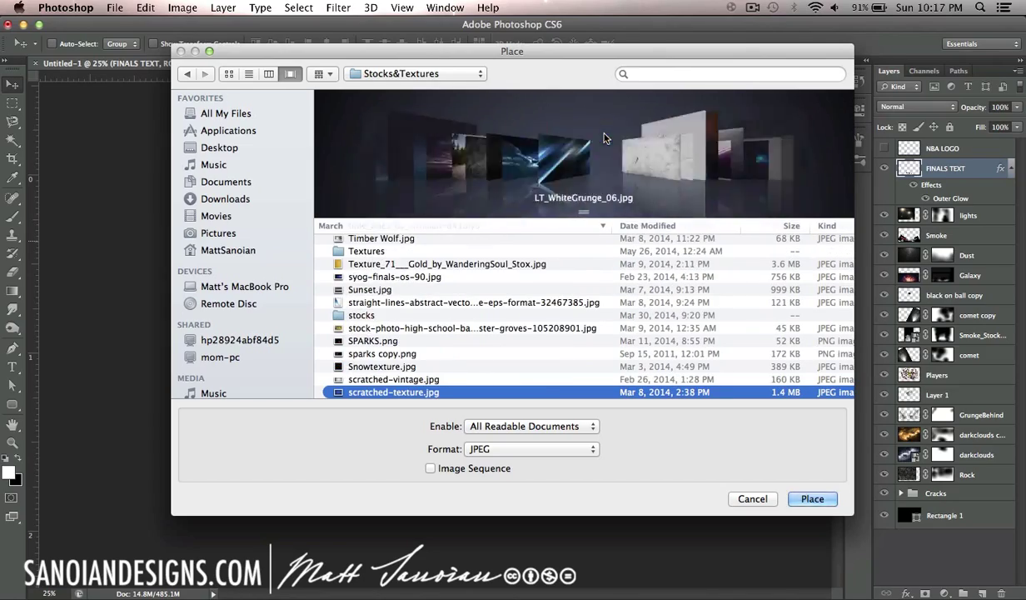
{"action": "scroll", "coordinate": [590, 138], "scroll_direction": "down", "scroll_amount": 5}
Add a new layer and paint three light spots along the top with a soft brush.
{"action": "key", "text": "ctrl+shift+alt+n"}
{"action": "key", "text": "b"}
{"action": "left_click", "coordinate": [70, 43]}
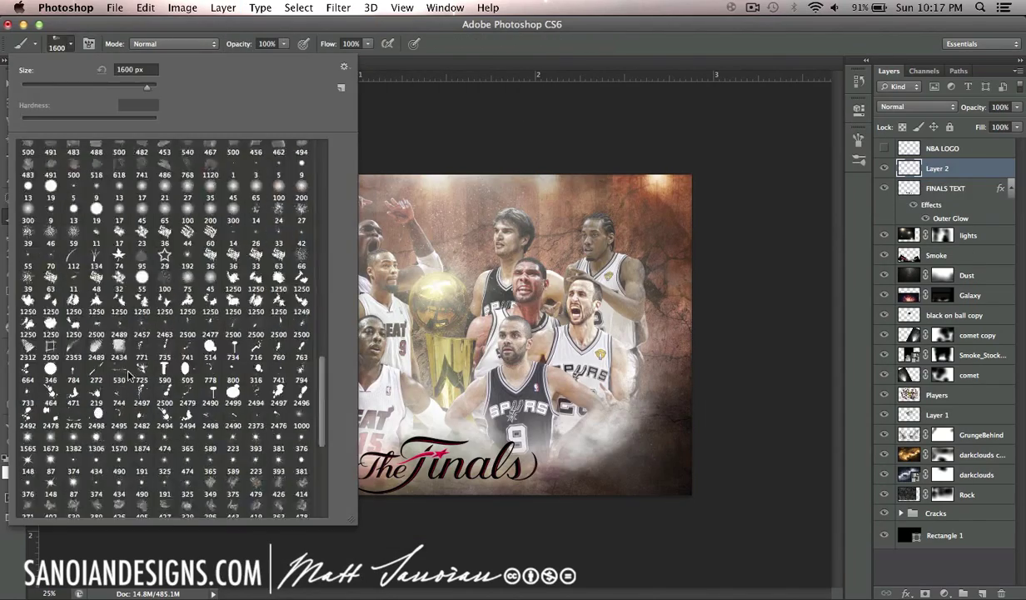
{"action": "left_click", "coordinate": [433, 178]}
{"action": "left_click", "coordinate": [217, 178]}
{"action": "left_click", "coordinate": [325, 179]}
Give the light spots layer an outer glow and 63% opacity.
{"action": "double_click", "coordinate": [950, 218]}
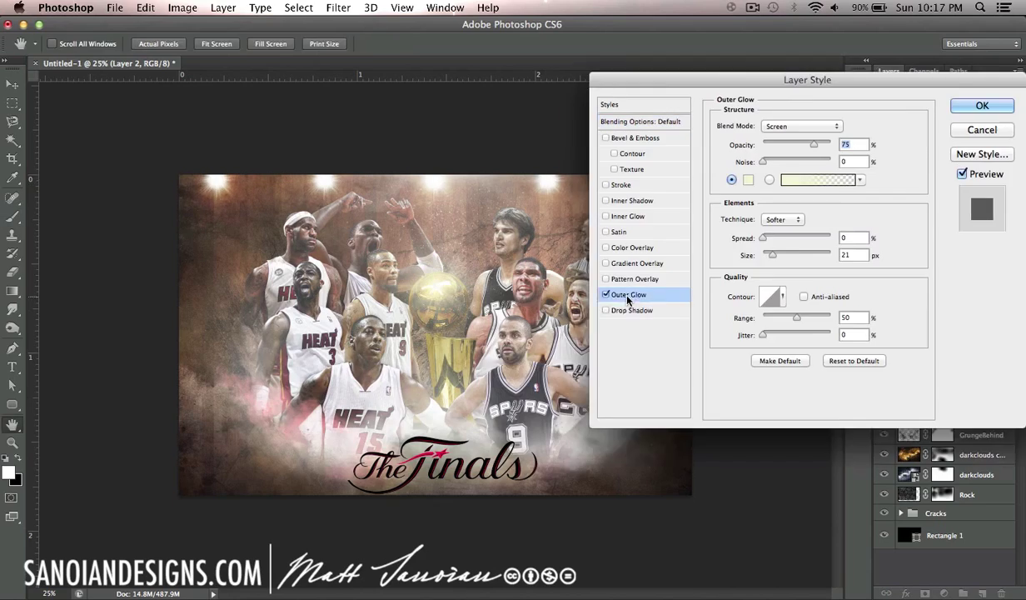
{"action": "left_click", "coordinate": [982, 105]}
{"action": "left_click", "coordinate": [1016, 107]}
{"action": "left_click_drag", "start_coordinate": [1013, 122], "coordinate": [993, 124]}
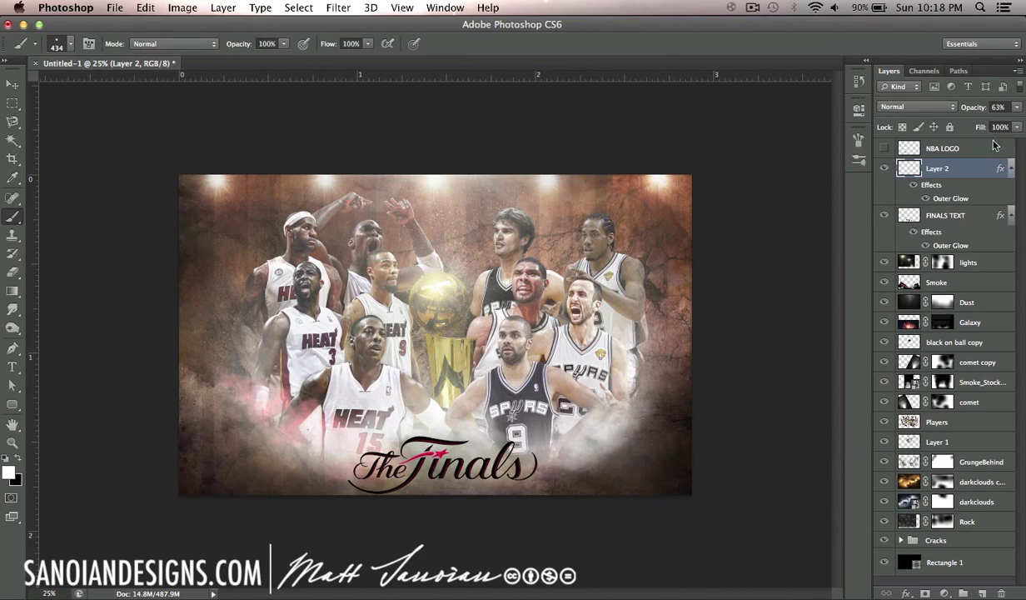
Place an image file, searching the files for 'particles'.
{"action": "left_click", "coordinate": [115, 8]}
{"action": "left_click", "coordinate": [142, 274]}
{"action": "type", "text": "particles"}
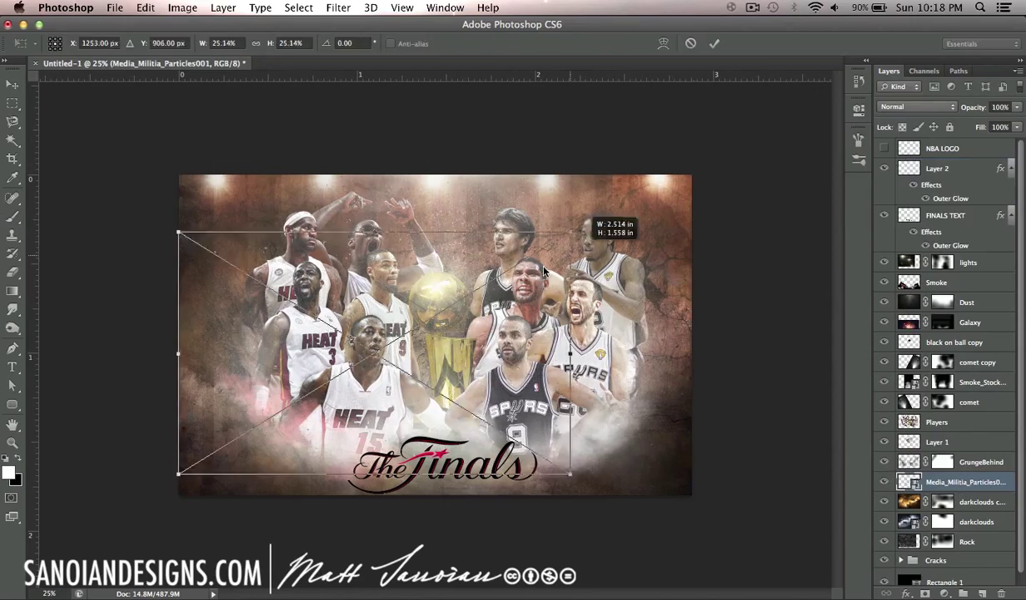
Commit the particles image, duplicate its layer, and move Players copy beneath Players.
{"action": "key", "text": "Return"}
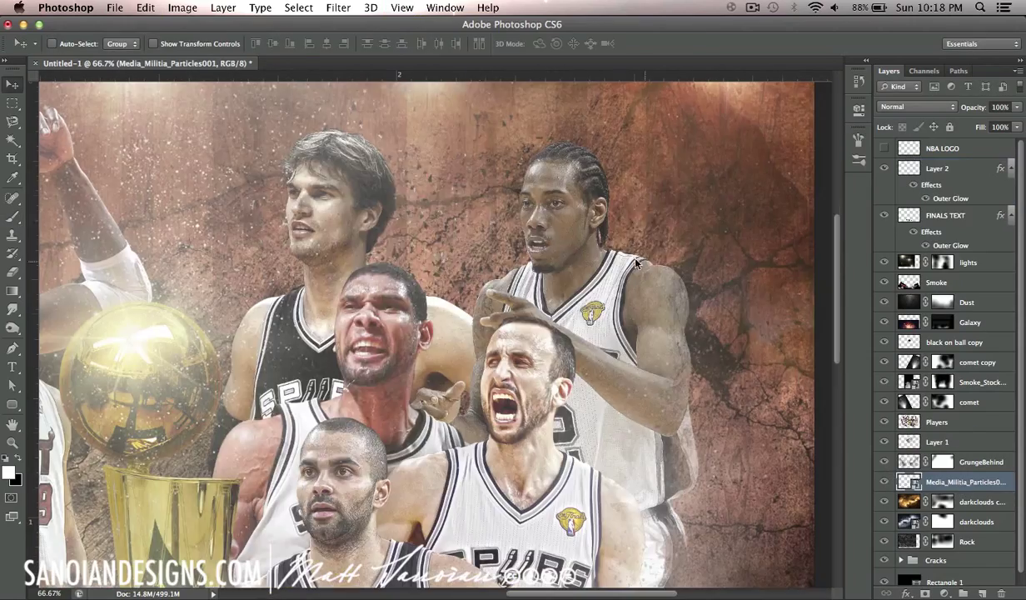
{"action": "left_click", "coordinate": [223, 7]}
{"action": "left_click", "coordinate": [271, 37]}
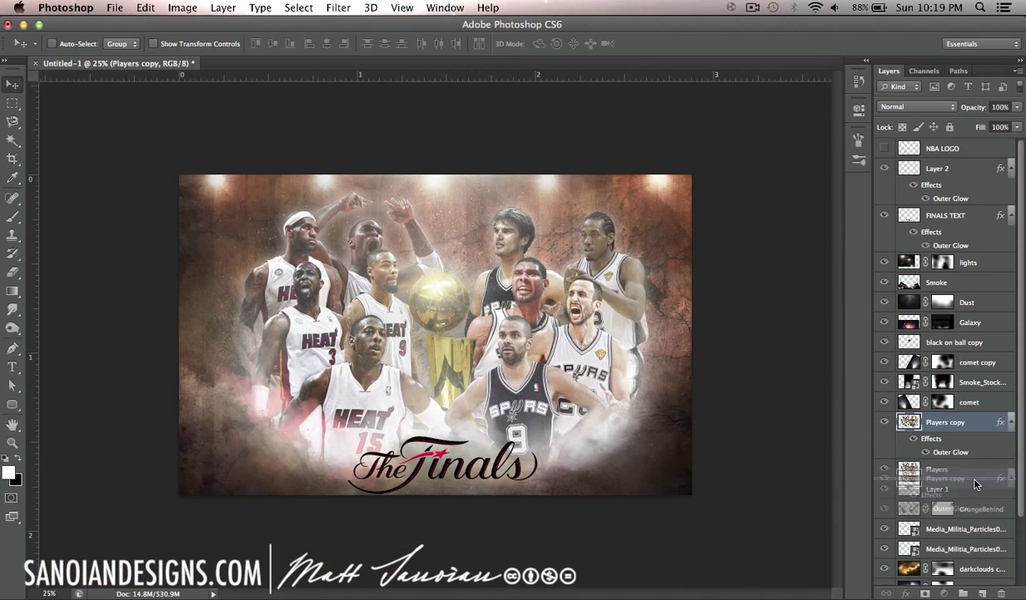
{"action": "left_click_drag", "start_coordinate": [976, 484], "coordinate": [976, 486]}
{"action": "key", "text": "e"}
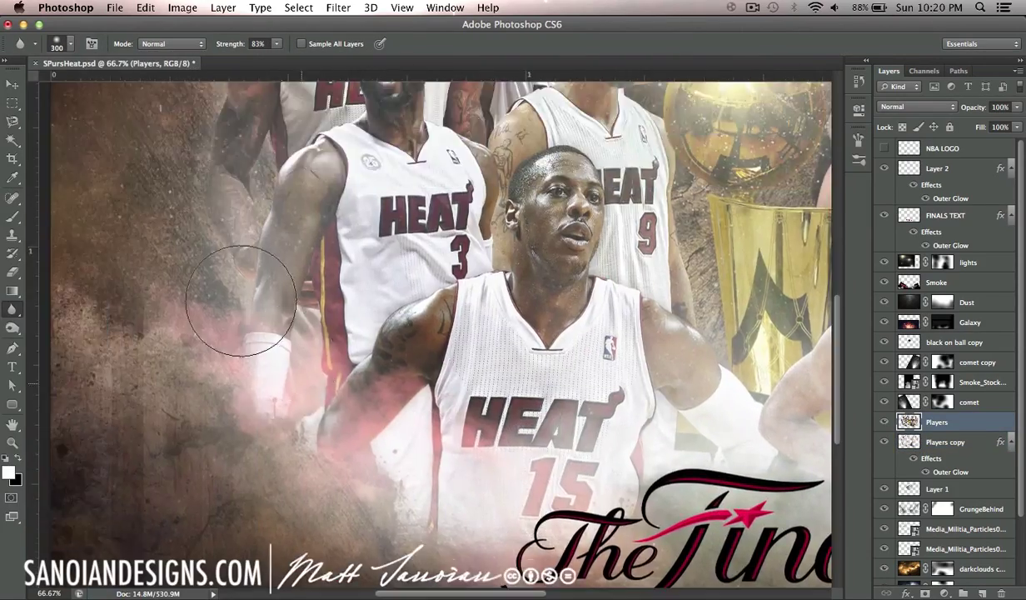
Commit the placed Finals patch and duplicate its layer.
{"action": "scroll", "coordinate": [251, 297], "scroll_direction": "up", "scroll_amount": 10}
{"action": "scroll", "coordinate": [481, 103], "scroll_direction": "right", "scroll_amount": 10}
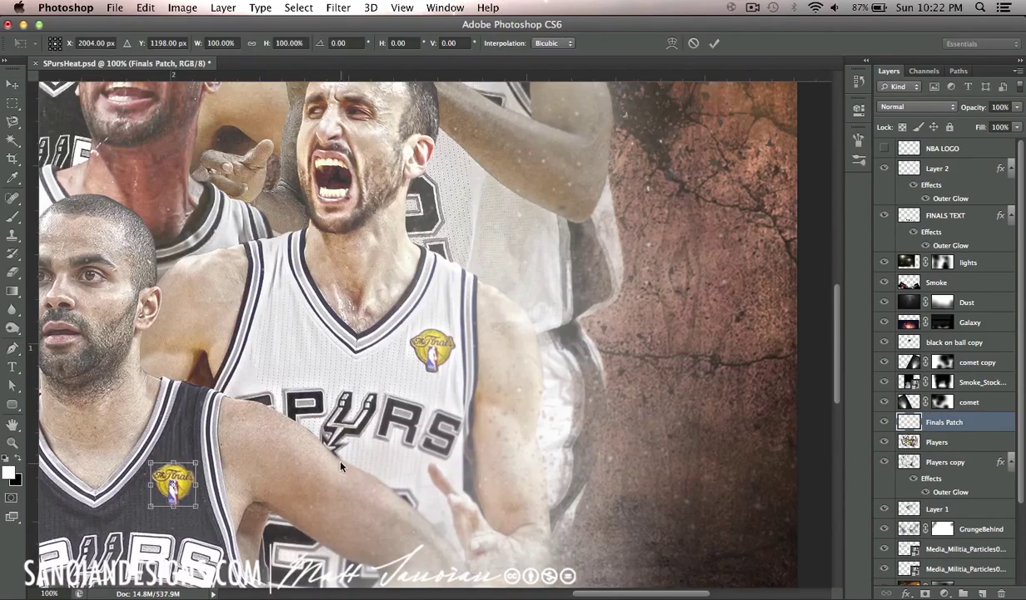
{"action": "key", "text": "Return"}
{"action": "left_click", "coordinate": [223, 7]}
{"action": "left_click", "coordinate": [275, 34]}
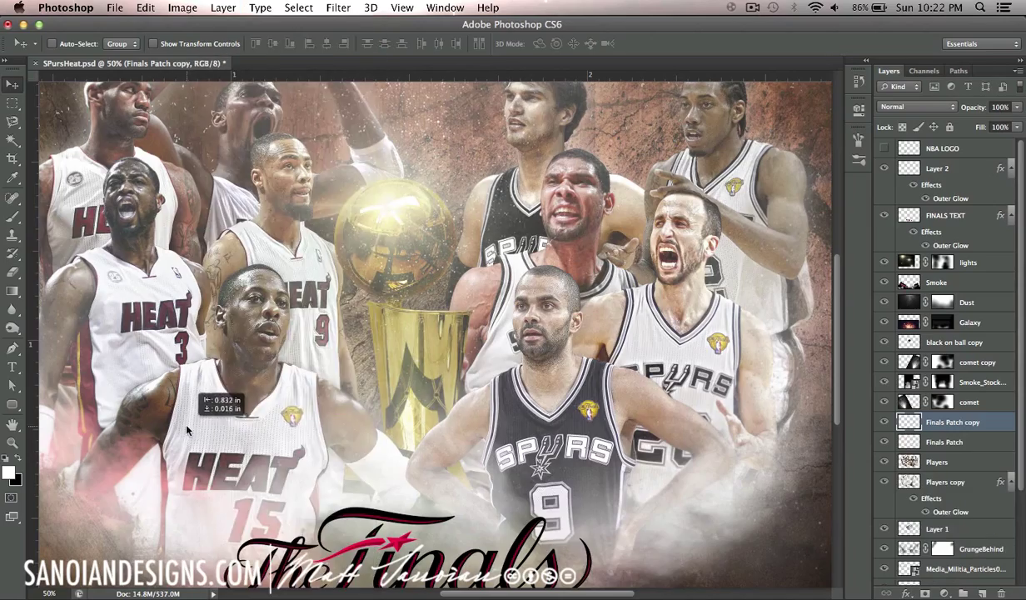
Resize and angle the patch copy onto the left player's chest.
{"action": "key", "text": "ctrl+t"}
{"action": "scroll", "coordinate": [307, 394], "scroll_direction": "up", "scroll_amount": 3}
{"action": "key", "text": "ctrl+minus"}
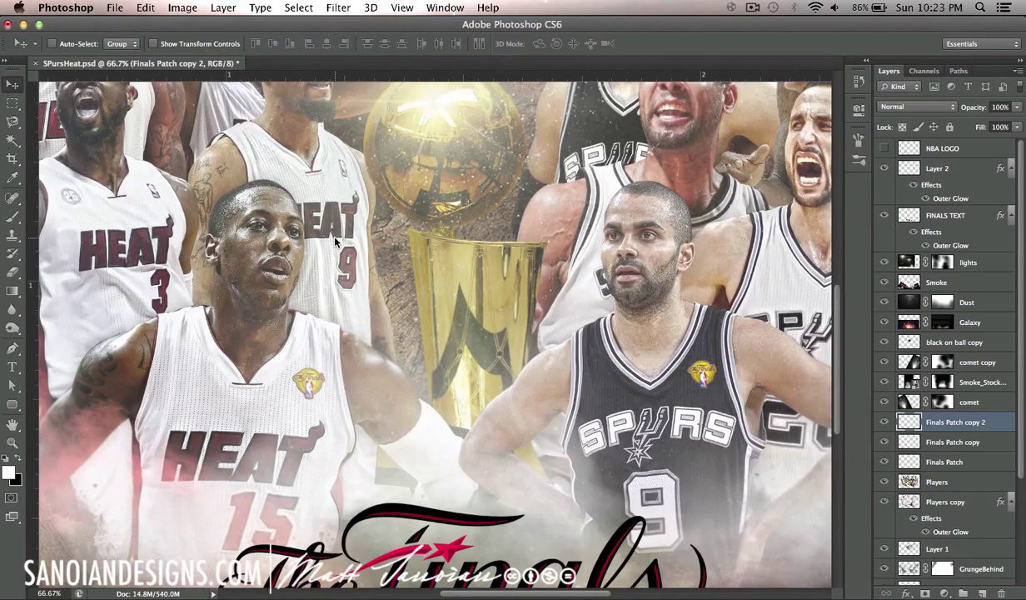
{"action": "left_click_drag", "start_coordinate": [361, 376], "coordinate": [201, 183]}
{"action": "key", "text": "ctrl+t"}
{"action": "key", "text": "ctrl+plus"}
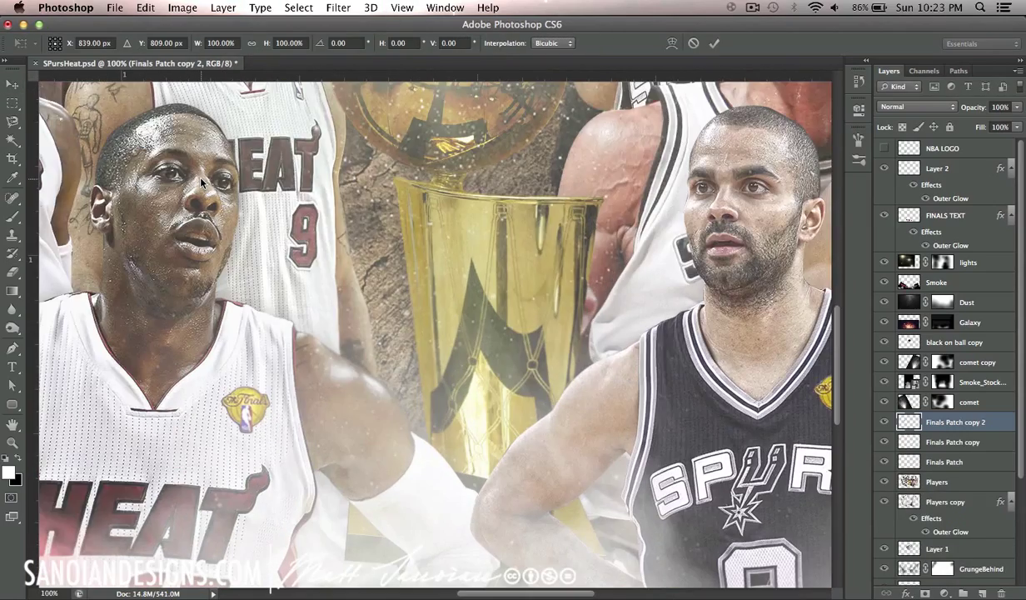
{"action": "key", "text": "ctrl+plus"}
{"action": "key", "text": "ctrl+plus"}
{"action": "key", "text": "ctrl+minus"}
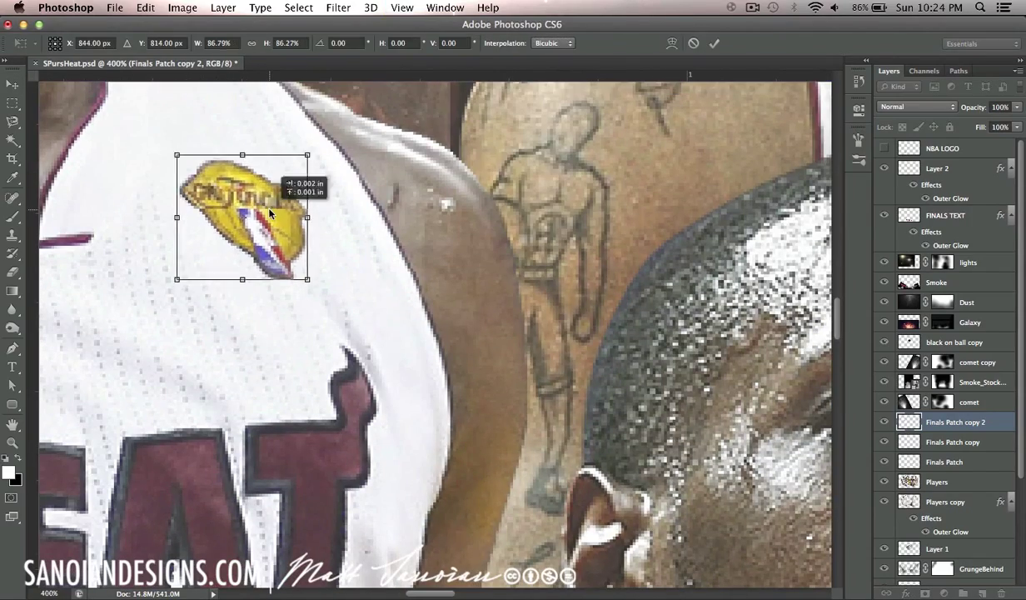
{"action": "key", "text": "Return"}
Make another patch copy and move it onto another jersey.
{"action": "key", "text": "ctrl+minus"}
{"action": "key", "text": "ctrl+j"}
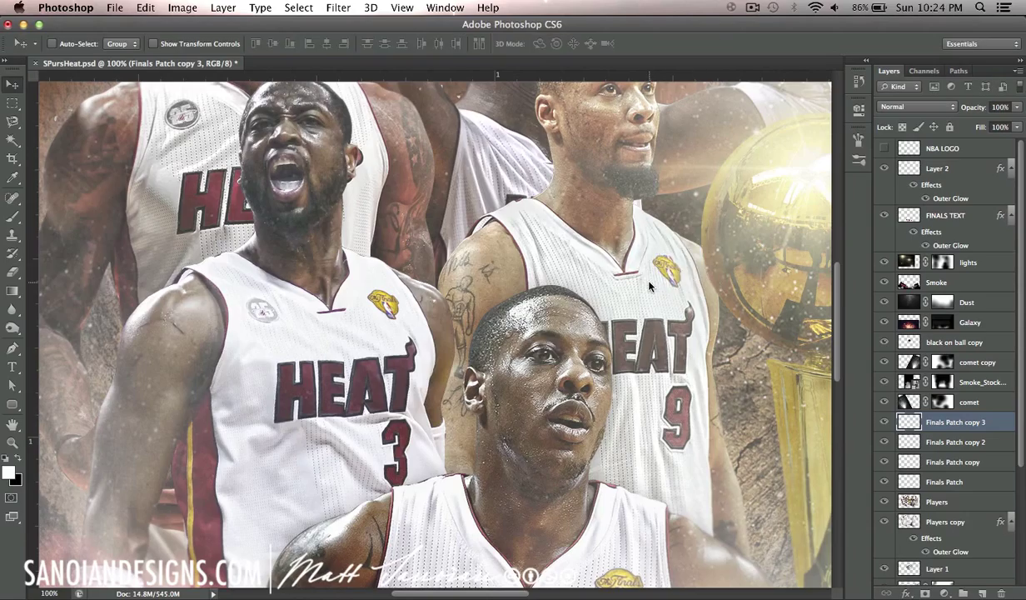
{"action": "scroll", "coordinate": [649, 286], "scroll_direction": "up", "scroll_amount": 2}
{"action": "left_click", "coordinate": [936, 502]}
{"action": "key", "text": "s"}
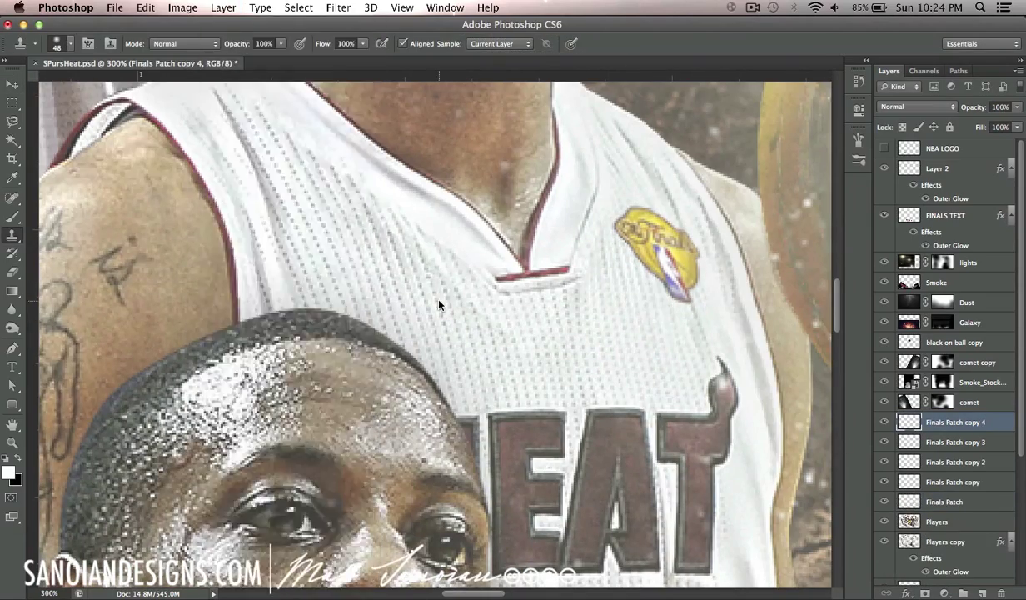
{"action": "key", "text": "ctrl+0"}
{"action": "left_click_drag", "start_coordinate": [439, 305], "coordinate": [352, 254]}
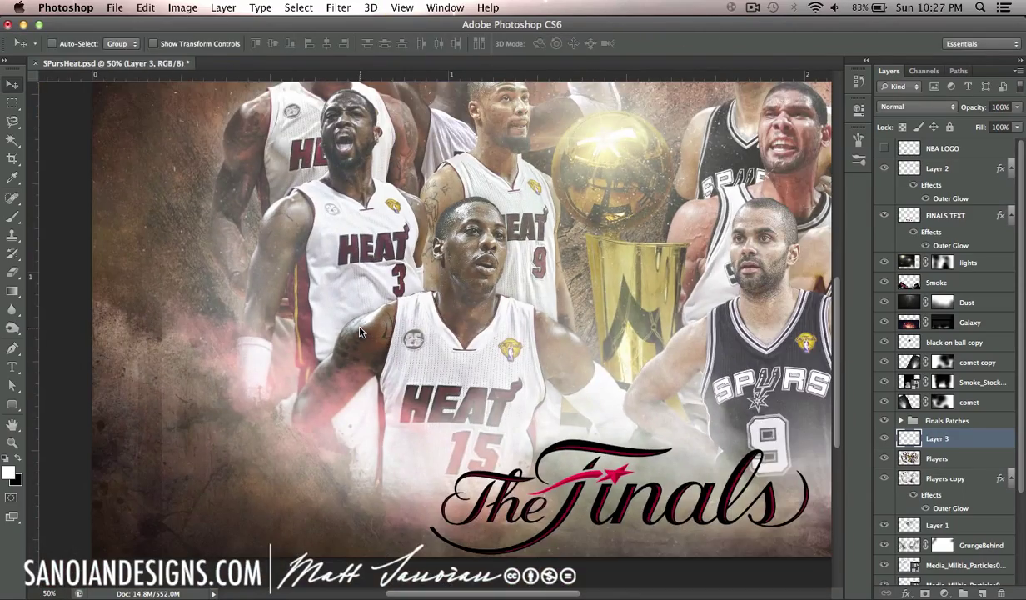
Nudge the anniversary patch into position and bend it with Liquify.
{"action": "left_click_drag", "start_coordinate": [404, 329], "coordinate": [431, 332]}
{"action": "key", "text": "super+equal"}
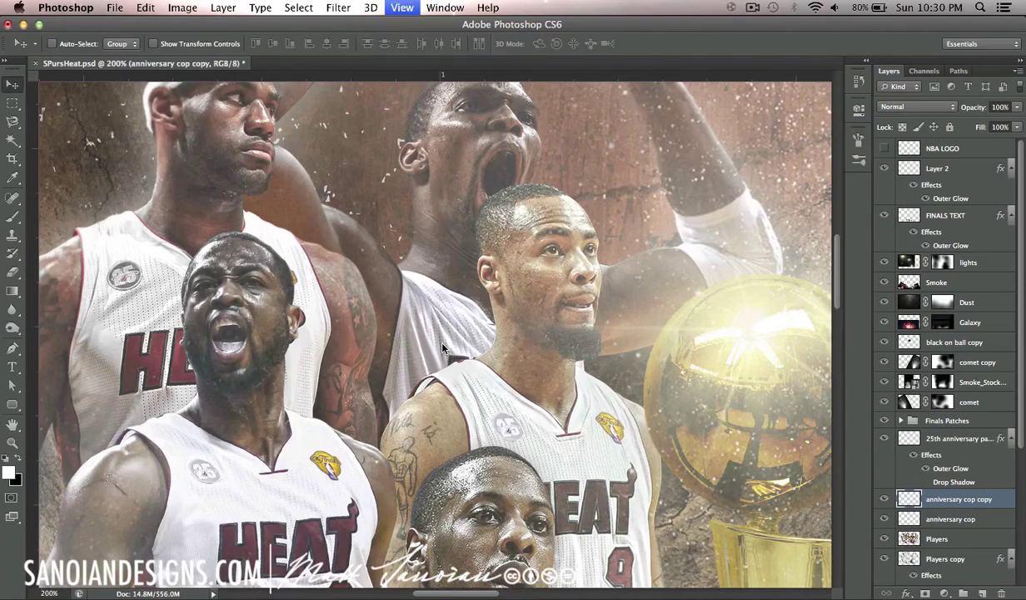
{"action": "left_click", "coordinate": [350, 119]}
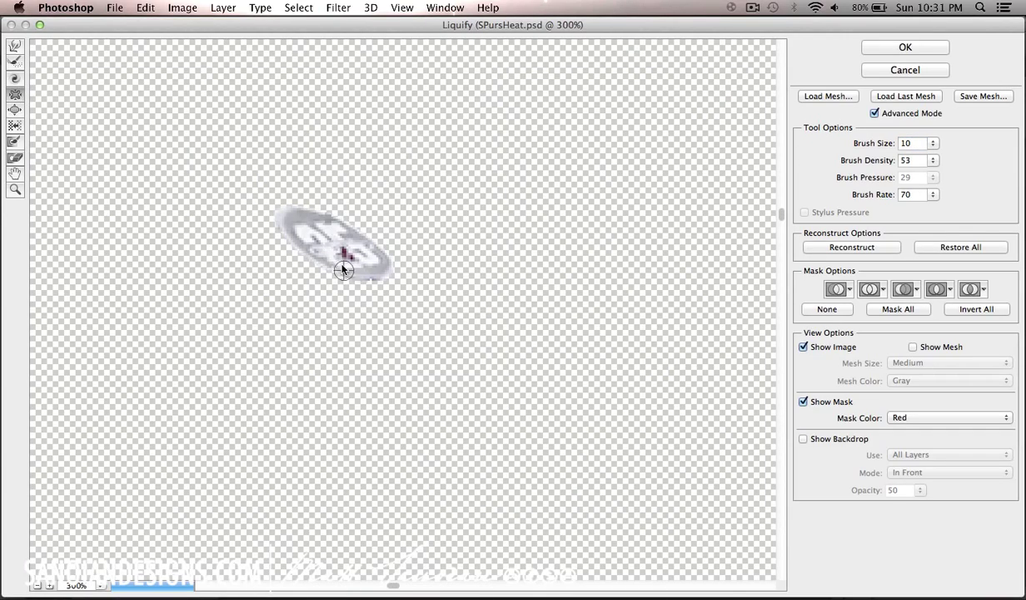
{"action": "key", "text": "Return"}
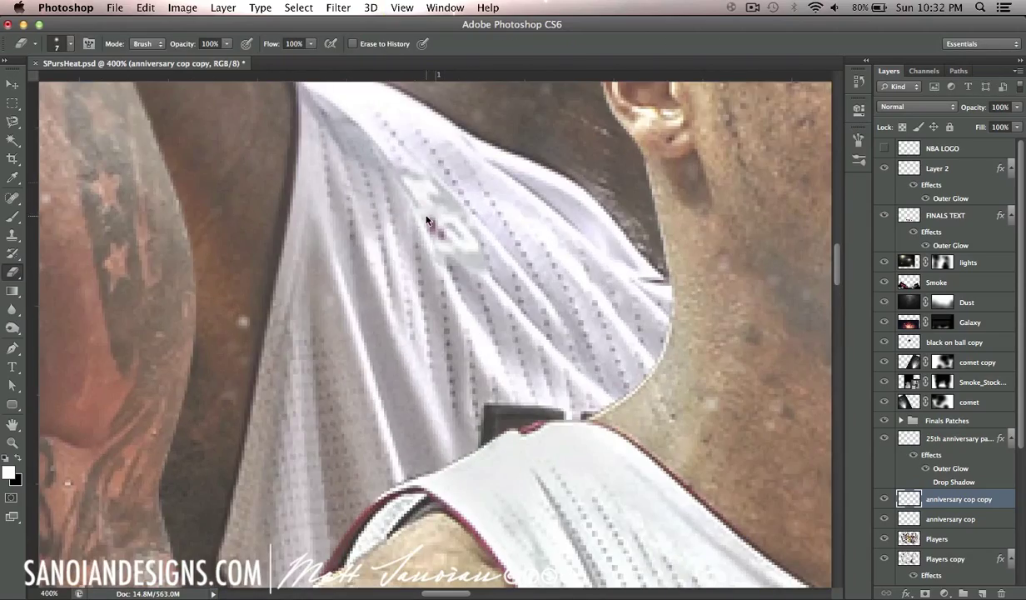
Name the group 'anniversary patches' and duplicate the FINALS TEXT layer.
{"action": "key", "text": "super+minus"}
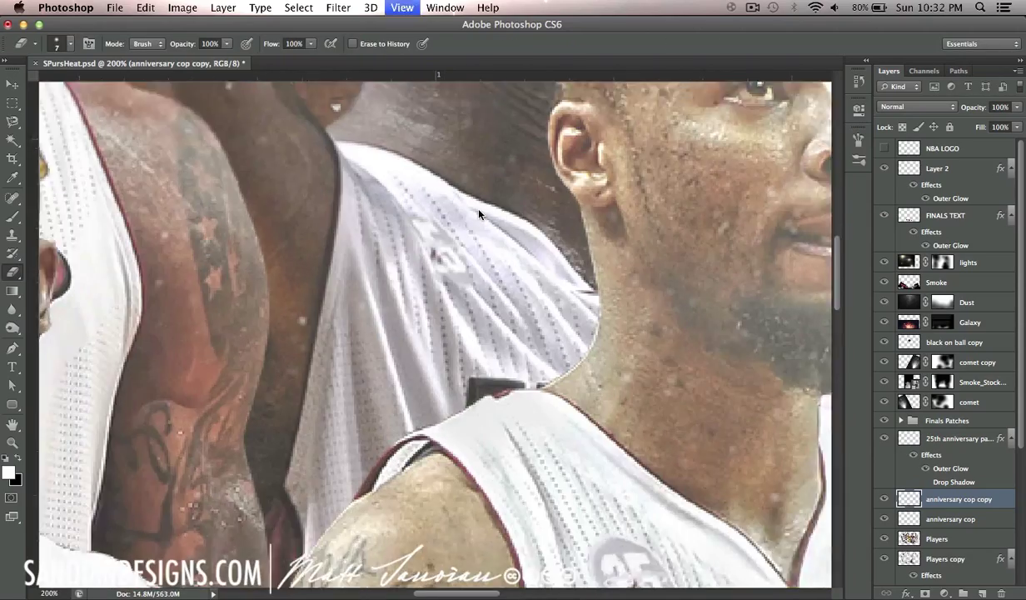
{"action": "key", "text": "v"}
{"action": "key", "text": "super+0"}
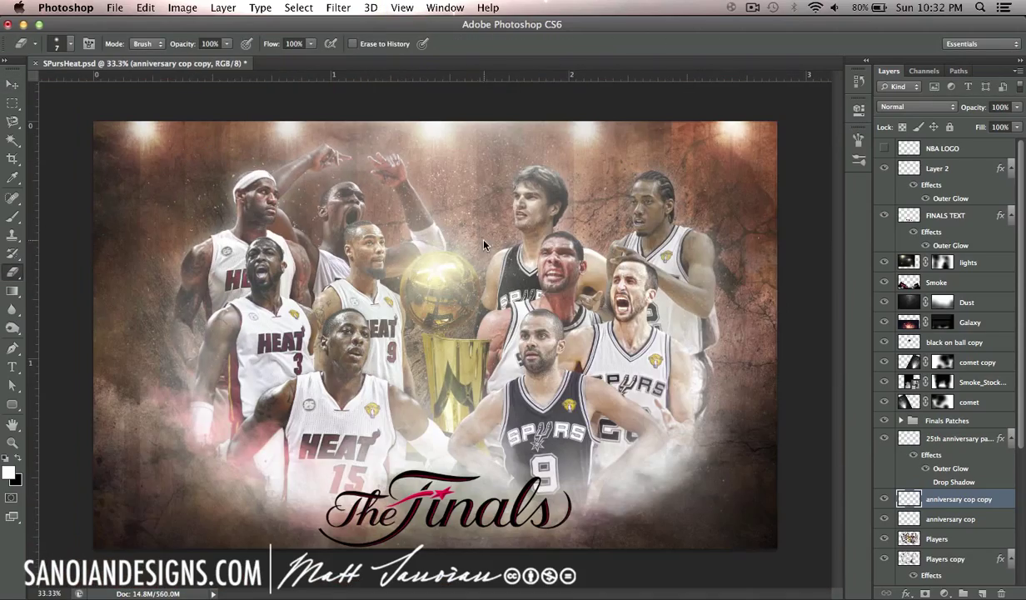
{"action": "type", "text": "anniversary pa"}
{"action": "key", "text": "Return"}
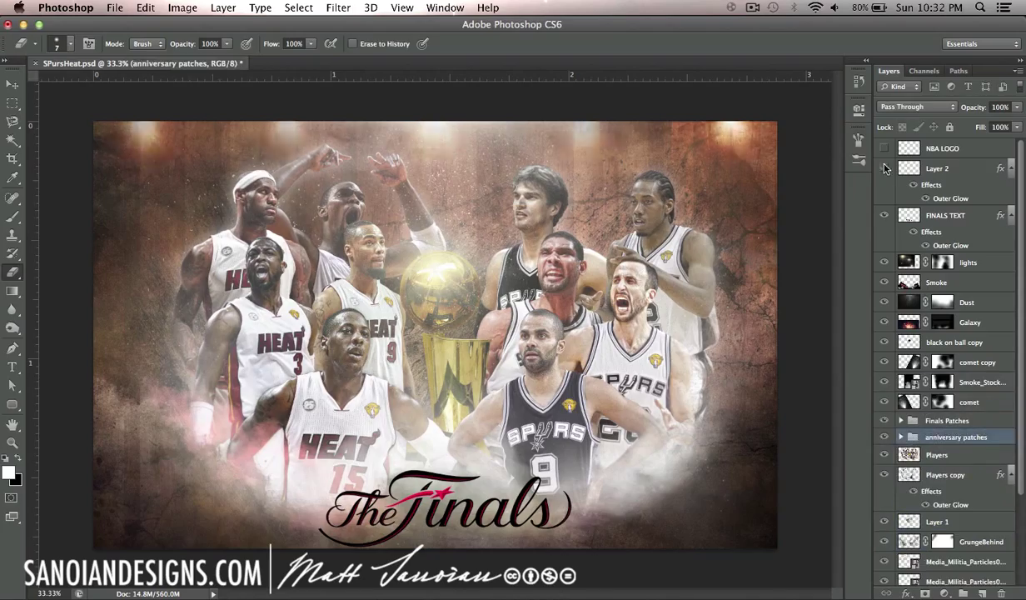
{"action": "key", "text": "super+j"}
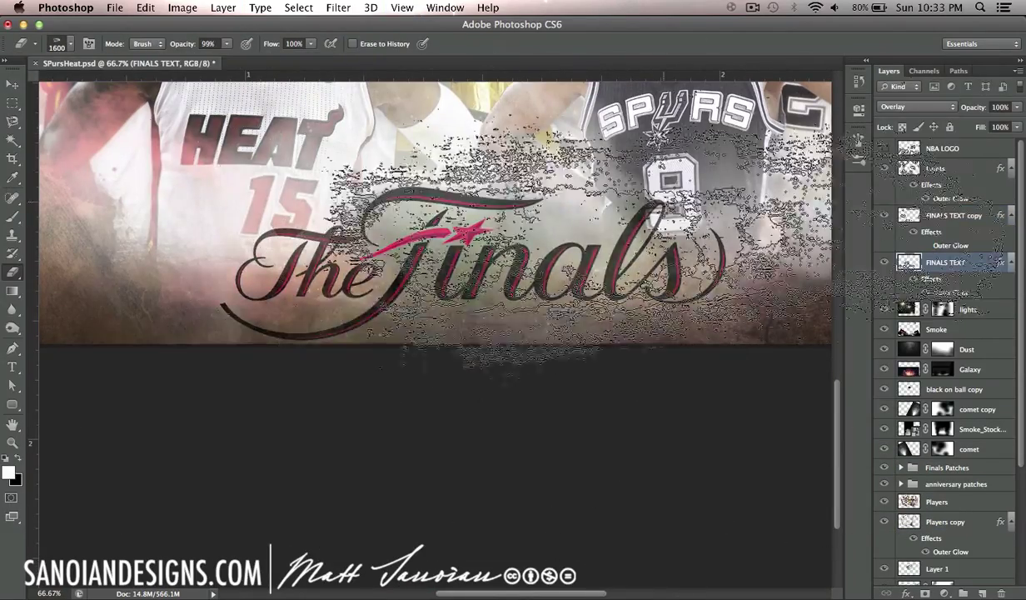
Hide the FINALS TEXT copy layer and set the eraser to nearly full opacity.
{"action": "left_click", "coordinate": [884, 215]}
{"action": "key", "text": "9"}
{"action": "key", "text": "9"}
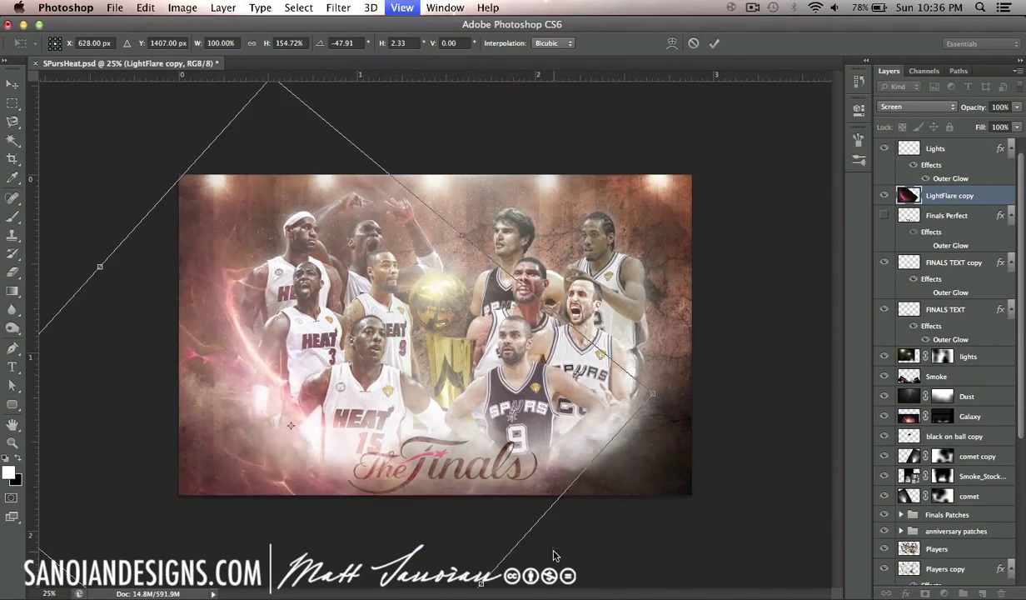
Rotate the LightFlare copy over the left Heat players, then drag out a duplicate flare.
{"action": "left_click_drag", "start_coordinate": [554, 556], "coordinate": [303, 200]}
{"action": "key", "text": "Return"}
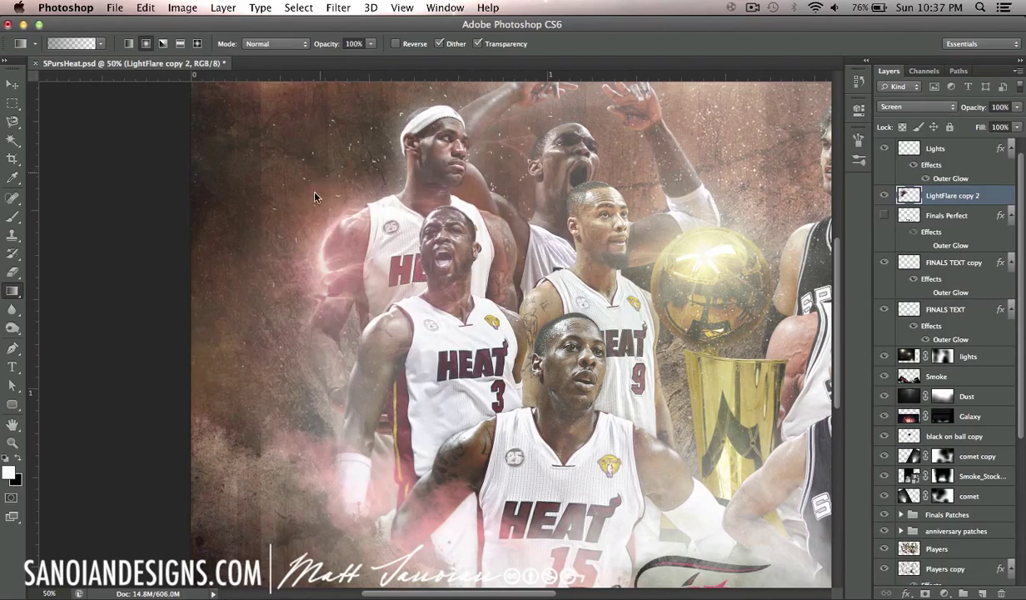
{"action": "left_click_drag", "start_coordinate": [349, 328], "coordinate": [516, 378]}
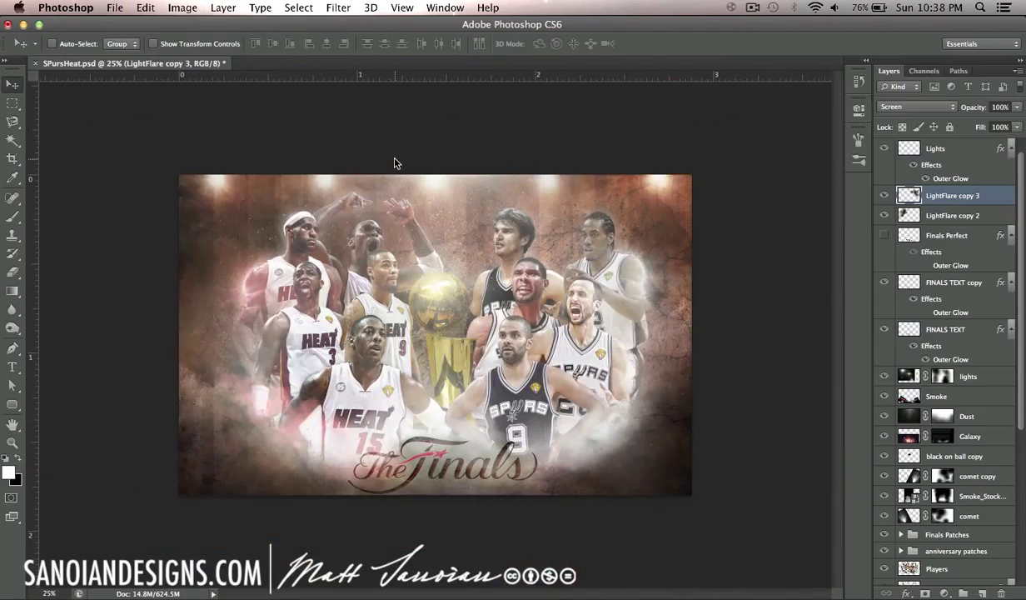
Place a light flare image and distort it over the left side.
{"action": "left_click", "coordinate": [114, 8]}
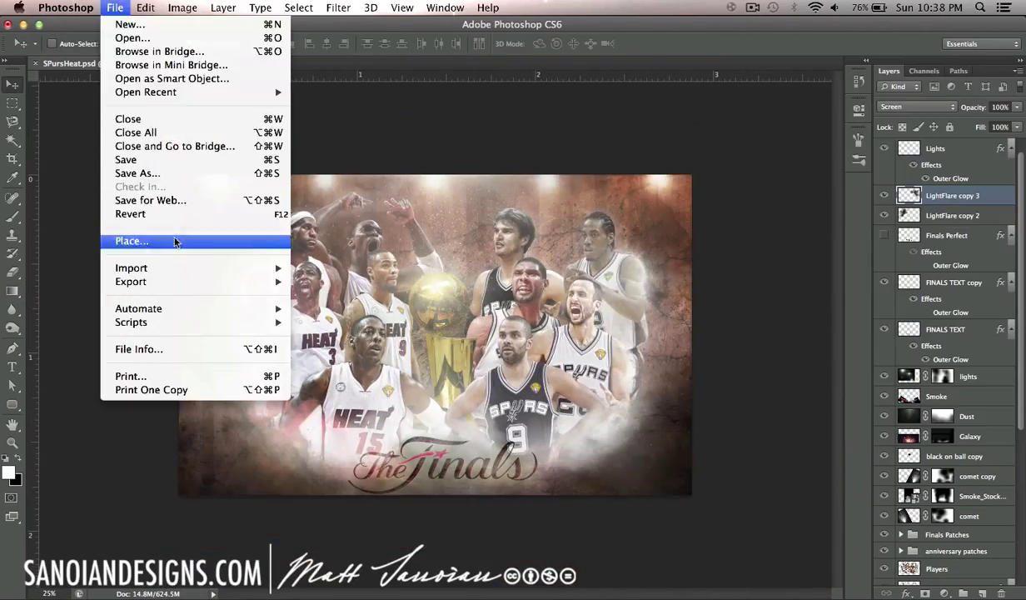
{"action": "left_click", "coordinate": [175, 241]}
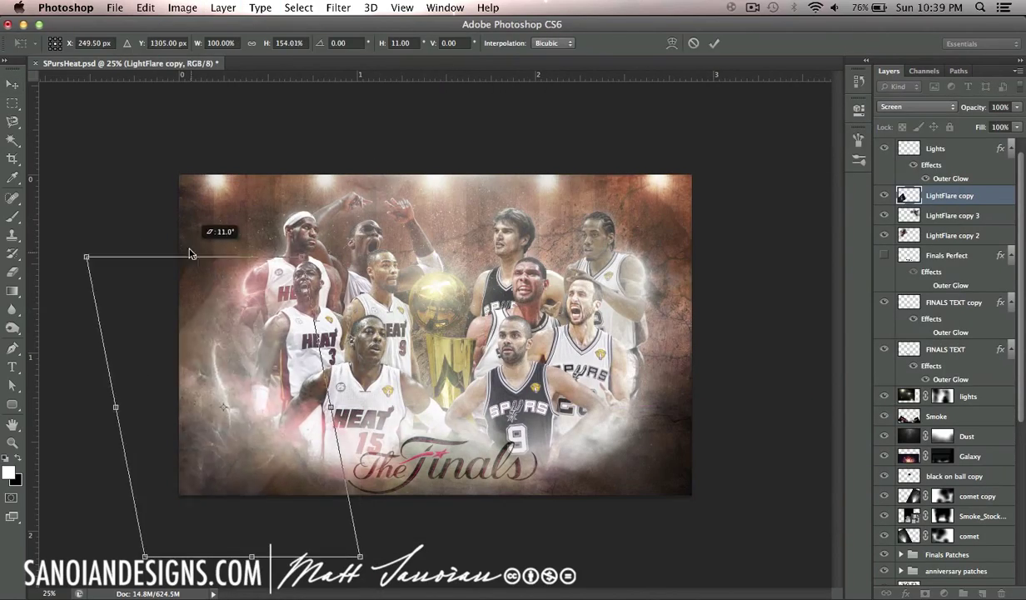
{"action": "left_click_drag", "start_coordinate": [195, 248], "coordinate": [319, 398]}
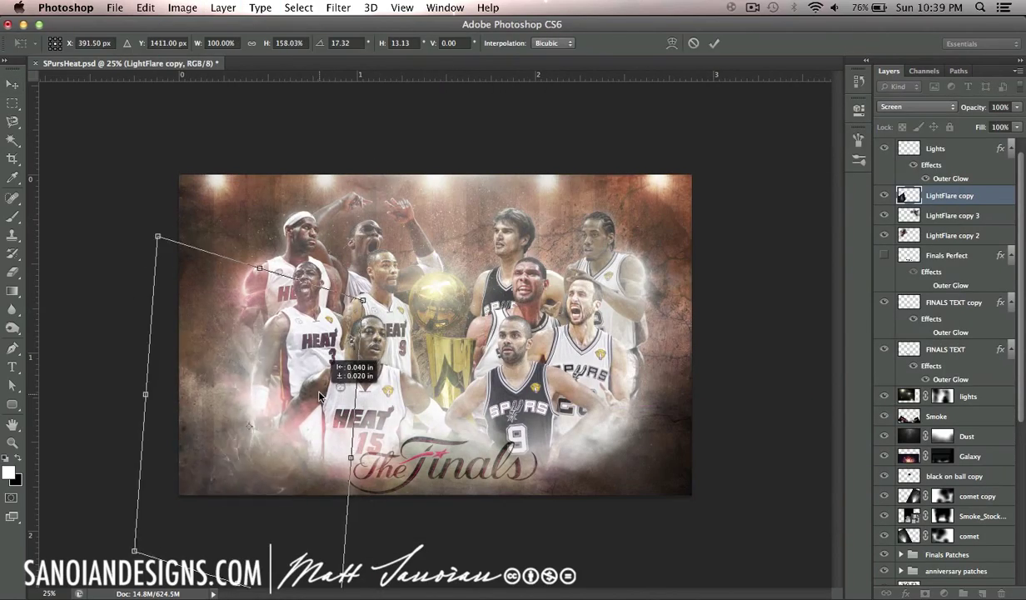
{"action": "key", "text": "Return"}
Set the flare layer's blending mode to Screen.
{"action": "scroll", "coordinate": [307, 344], "scroll_direction": "up", "scroll_amount": 2}
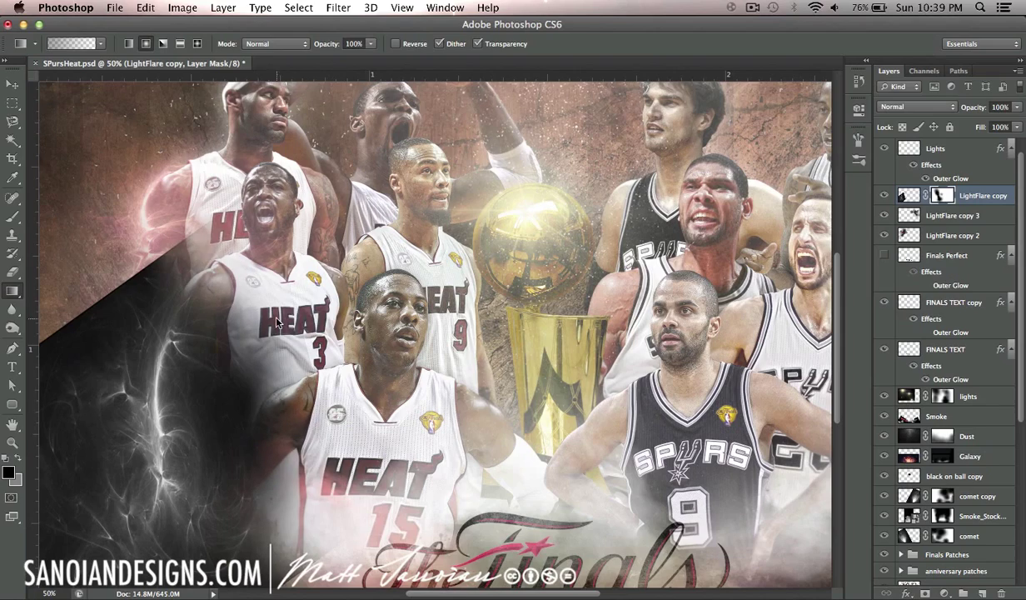
{"action": "scroll", "coordinate": [81, 303], "scroll_direction": "down", "scroll_amount": 5}
{"action": "left_click", "coordinate": [916, 107]}
{"action": "left_click", "coordinate": [866, 208]}
Duplicate the flare and apply a perspective transform to the copy.
{"action": "key", "text": "v"}
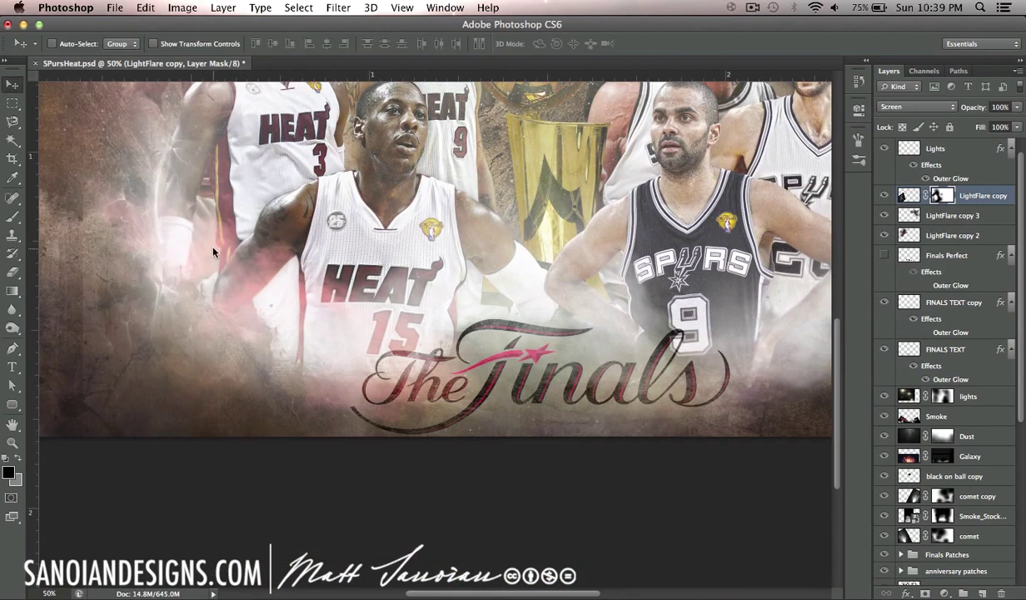
{"action": "scroll", "coordinate": [164, 293], "scroll_direction": "up", "scroll_amount": 2}
{"action": "key", "text": "v"}
{"action": "left_click_drag", "start_coordinate": [246, 261], "coordinate": [248, 264]}
{"action": "key", "text": "ctrl+j"}
{"action": "left_click", "coordinate": [145, 7]}
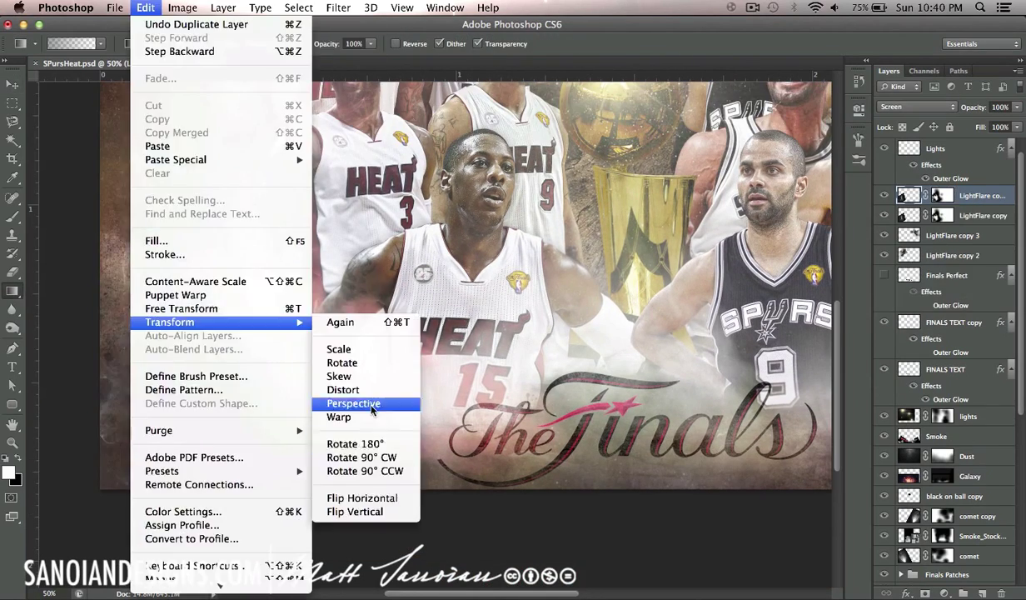
{"action": "key", "text": "ctrl+minus"}
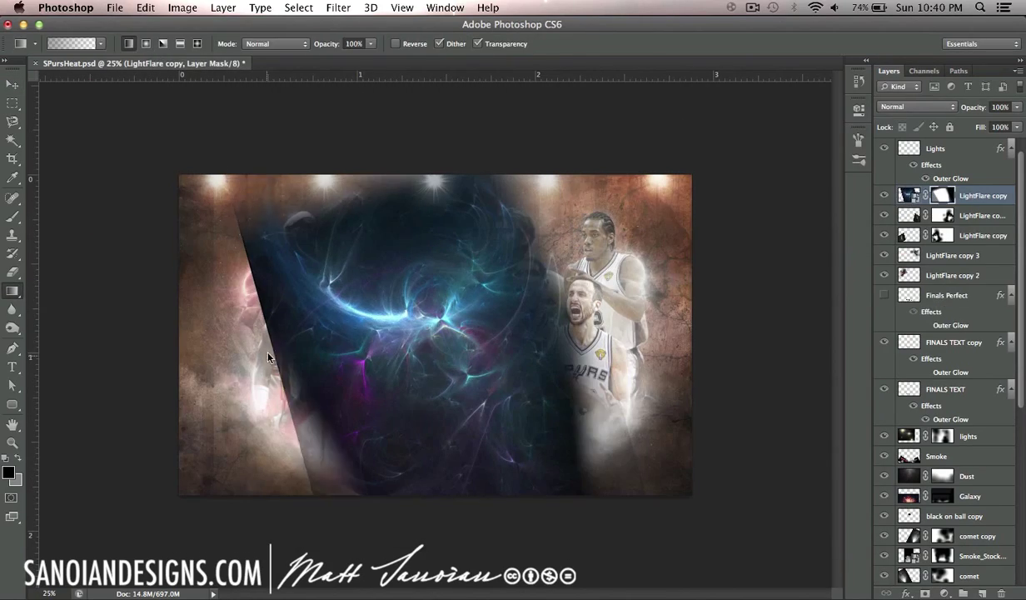
Tint the flare with a photo filter, blend it in Screen, and move it below FINALS TEXT.
{"action": "left_click", "coordinate": [182, 8]}
{"action": "mouse_move", "coordinate": [386, 174]}
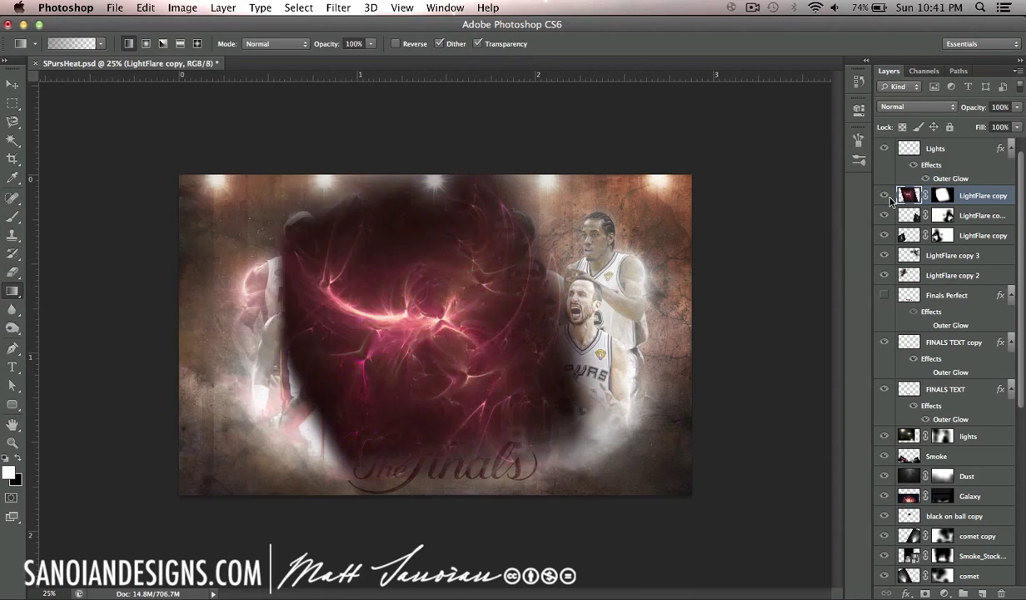
{"action": "left_click", "coordinate": [912, 198]}
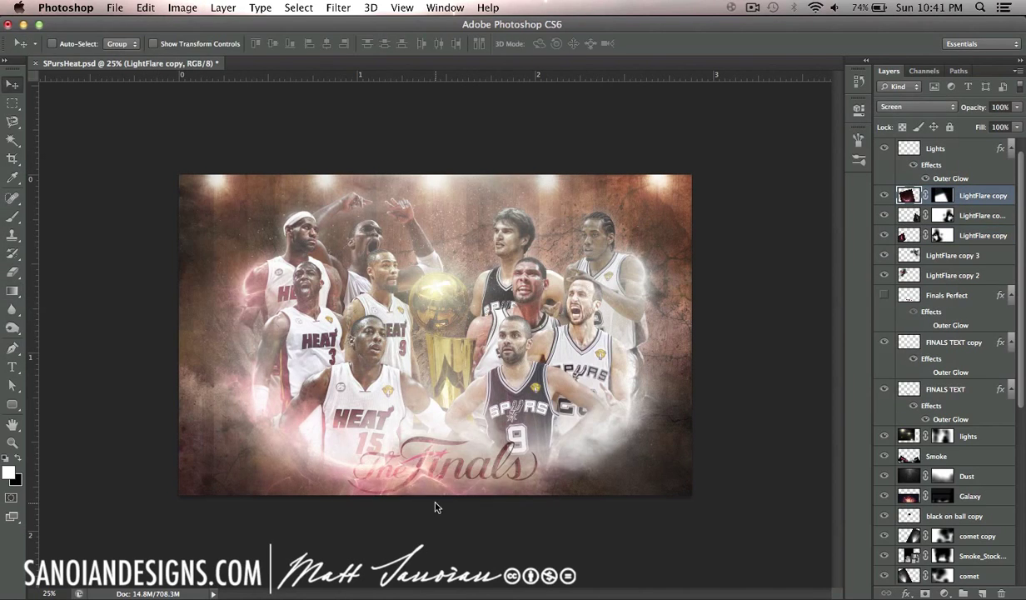
{"action": "left_click_drag", "start_coordinate": [983, 195], "coordinate": [990, 405]}
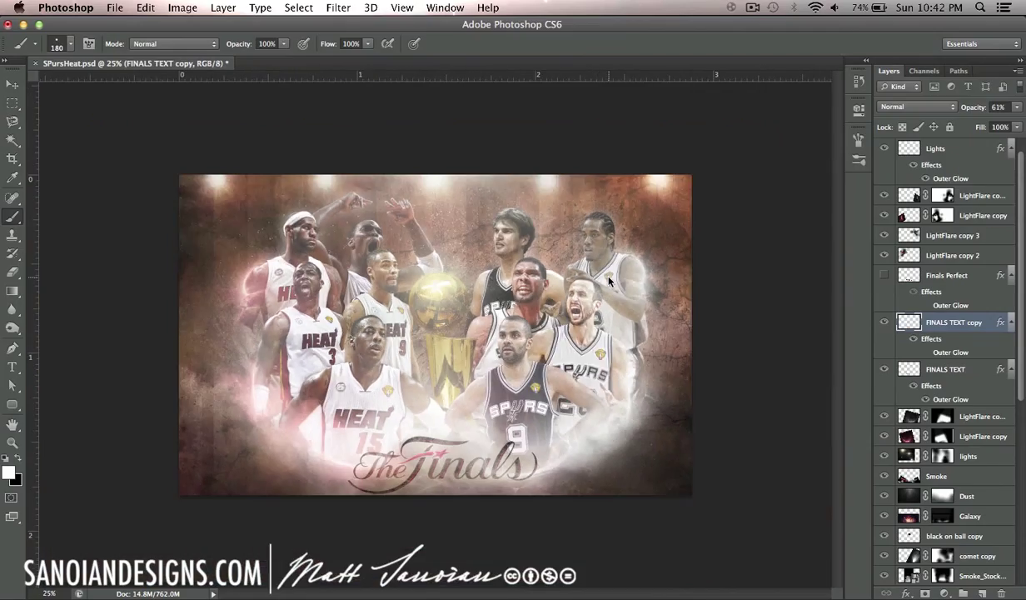
Place the Grey_Grunge4 texture image into the poster.
{"action": "left_click", "coordinate": [114, 7]}
{"action": "left_click", "coordinate": [154, 238]}
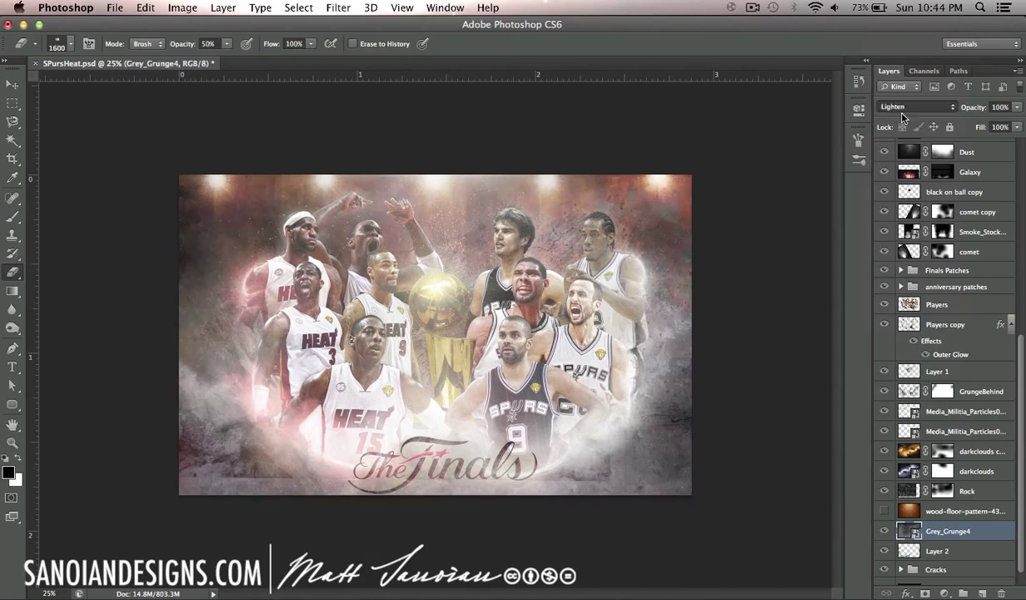
Raise the Grey_Grunge4 texture's exposure to +0.60.
{"action": "left_click", "coordinate": [181, 8]}
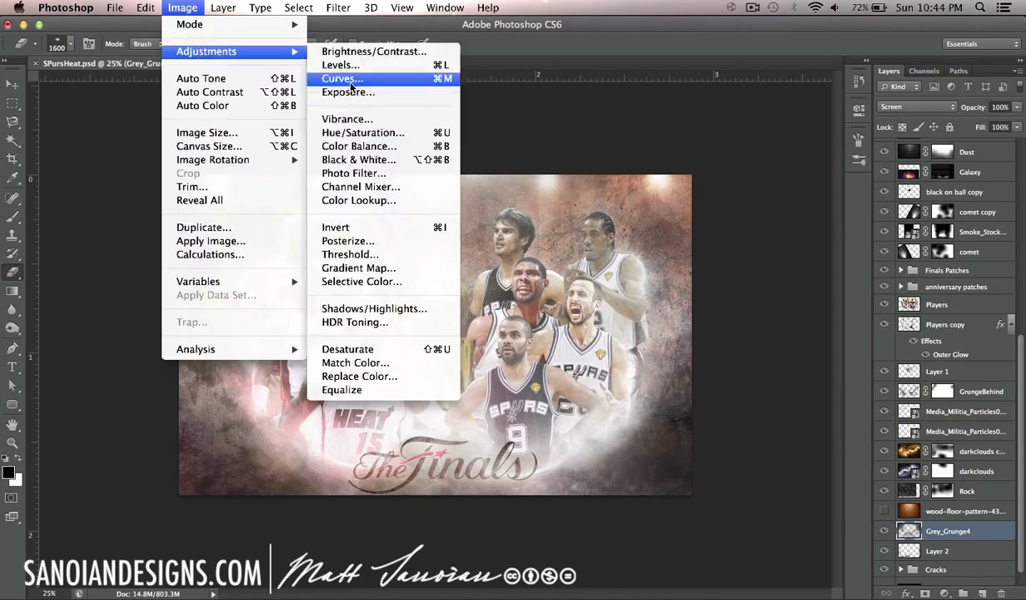
{"action": "left_click", "coordinate": [367, 92]}
{"action": "left_click_drag", "start_coordinate": [848, 242], "coordinate": [856, 250]}
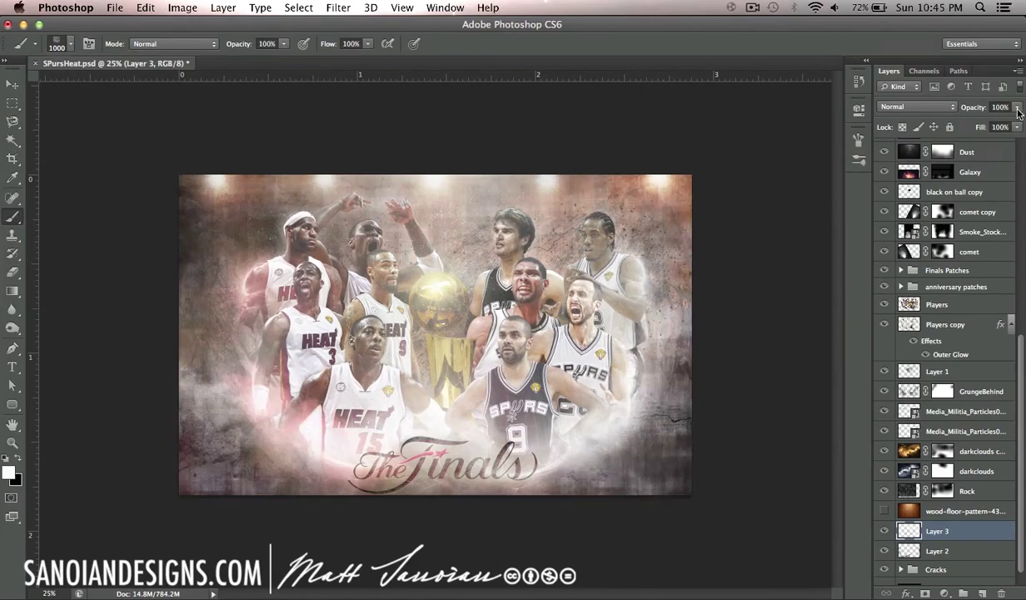
Zoom in on a player's face, shrink the eraser, then zoom out to the whole poster.
{"action": "key", "text": "ctrl+plus"}
{"action": "key", "text": "ctrl+minus"}
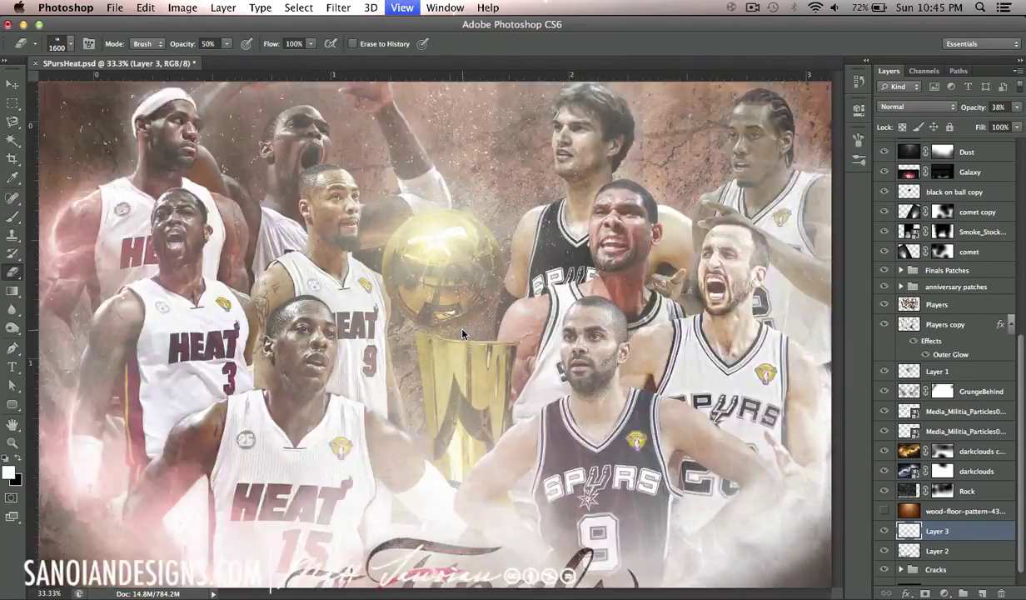
{"action": "key", "text": "alt+bracketleft"}
{"action": "key", "text": "ctrl+minus"}
{"action": "key", "text": "ctrl+minus"}
{"action": "key", "text": "ctrl+minus"}
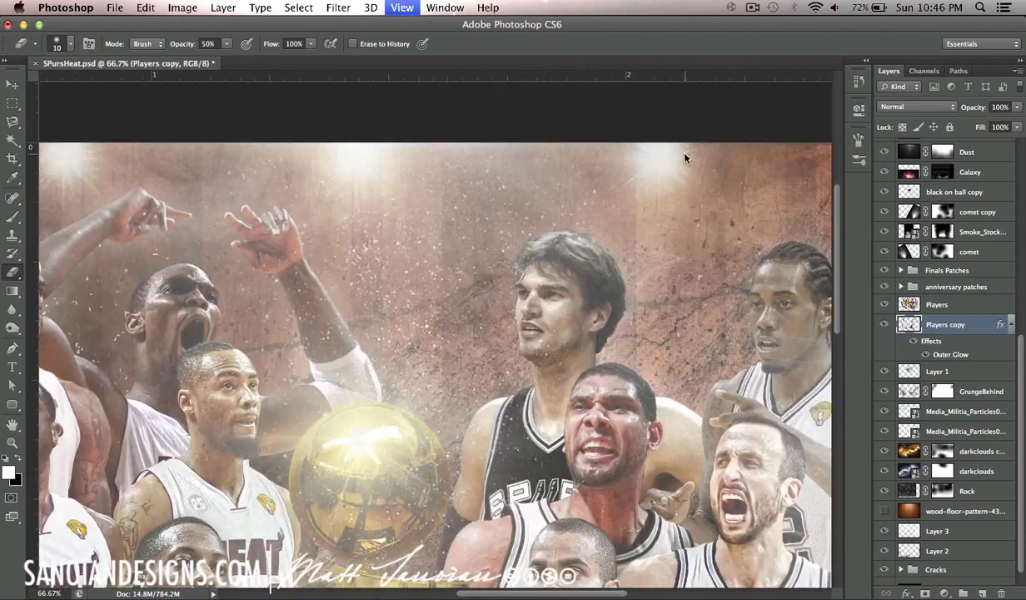
{"action": "key", "text": "ctrl+minus"}
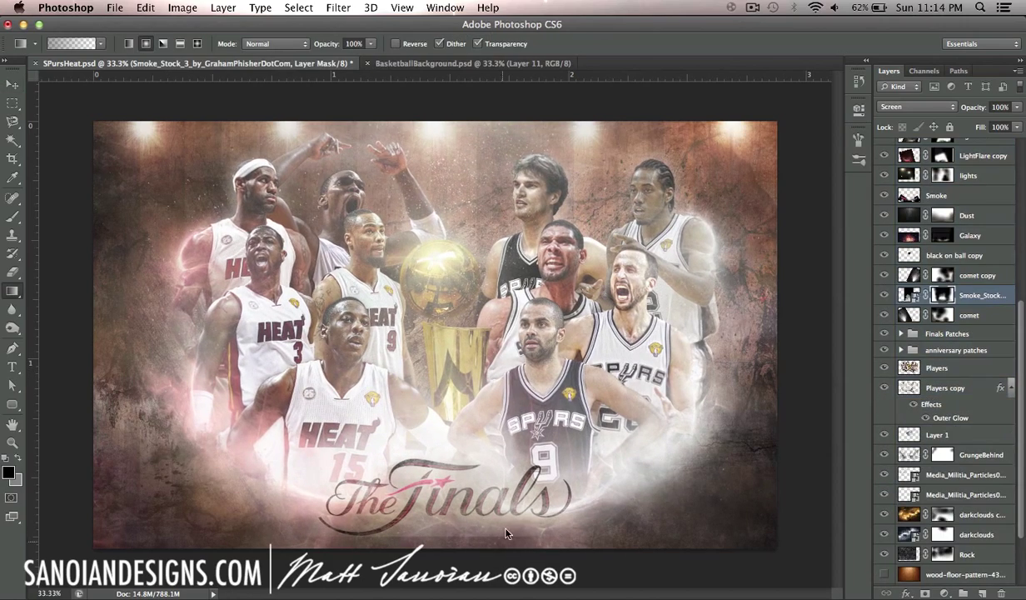
Add a new shading layer above the players, then select the Players layer.
{"action": "key", "text": "ctrl+shift+n"}
{"action": "key", "text": "Return"}
{"action": "left_click_drag", "start_coordinate": [937, 368], "coordinate": [948, 329]}
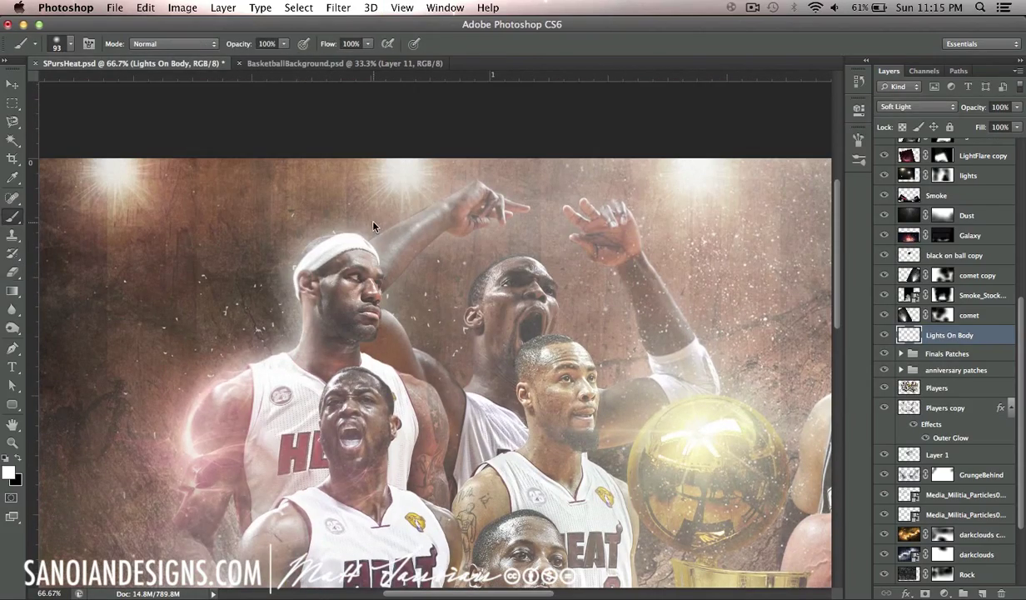
{"action": "left_click", "coordinate": [937, 388]}
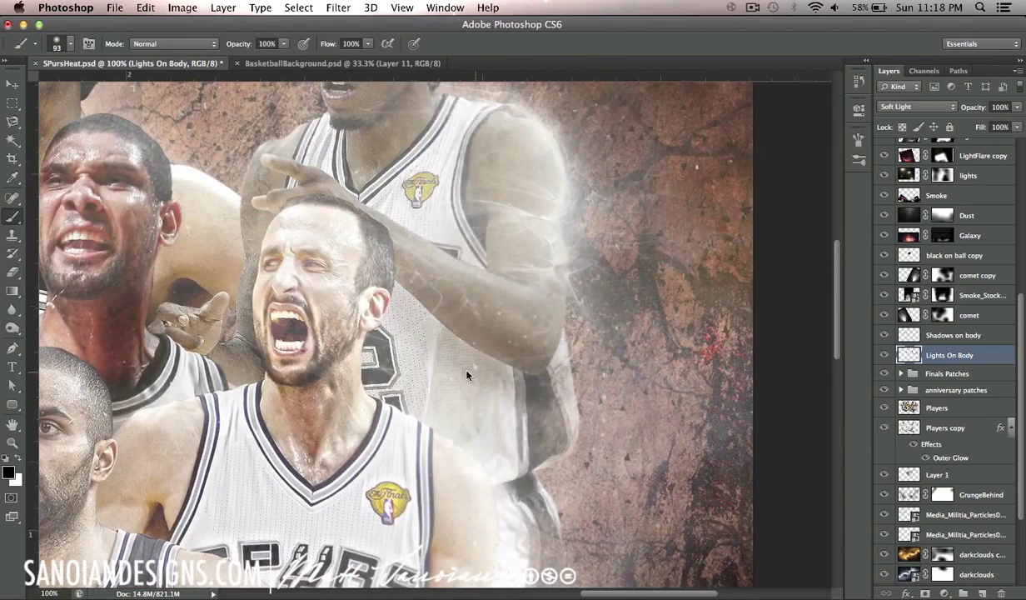
{"action": "scroll", "coordinate": [382, 375], "scroll_direction": "up", "scroll_amount": 5}
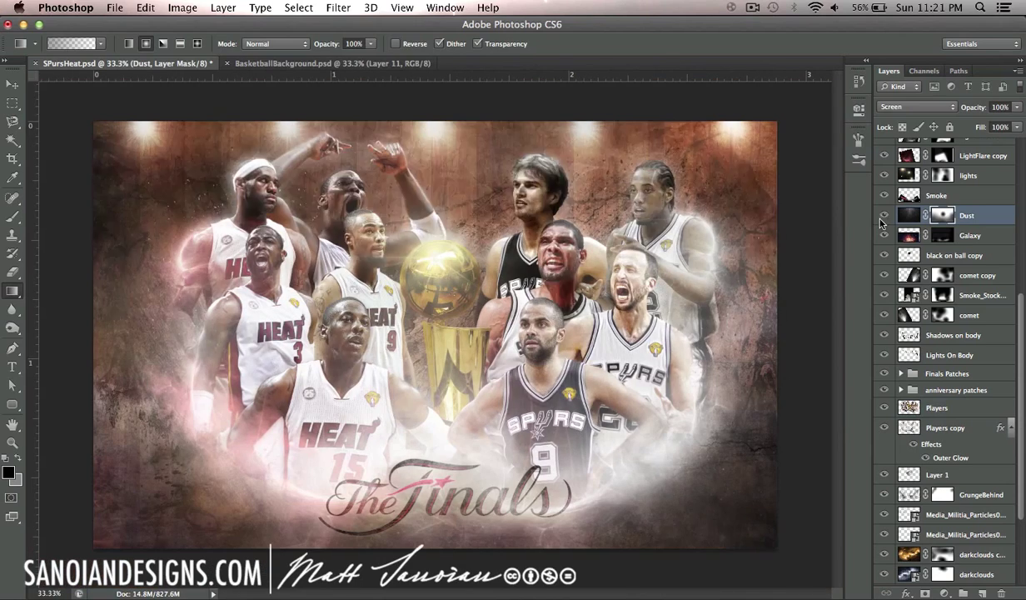
Show the Dust overlay again and switch to the Lights On Body layer with swapped colours.
{"action": "left_click", "coordinate": [883, 216]}
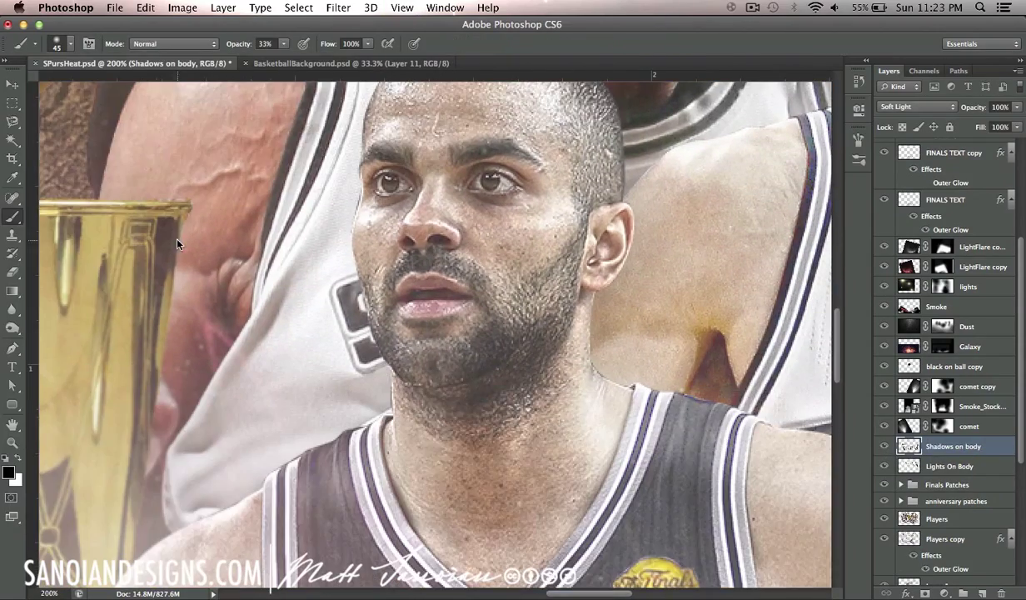
{"action": "left_click", "coordinate": [944, 467]}
{"action": "key", "text": "super+minus"}
{"action": "key", "text": "x"}
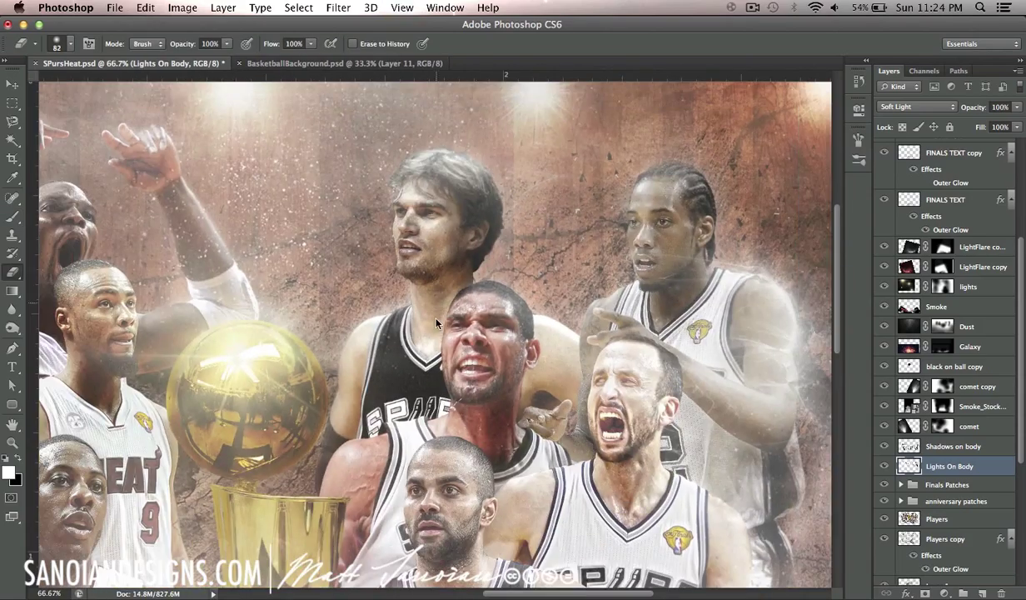
Scroll the Layers panel and double-click a layer while reviewing the lights and LightFlare layers.
{"action": "scroll", "coordinate": [888, 264], "scroll_direction": "up", "scroll_amount": 5}
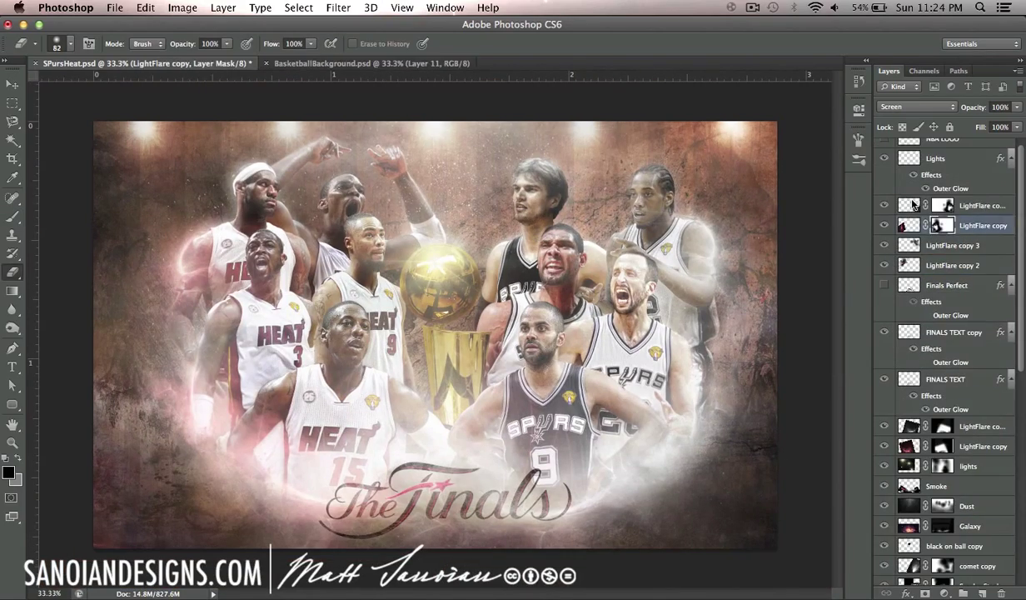
{"action": "double_click", "coordinate": [884, 466]}
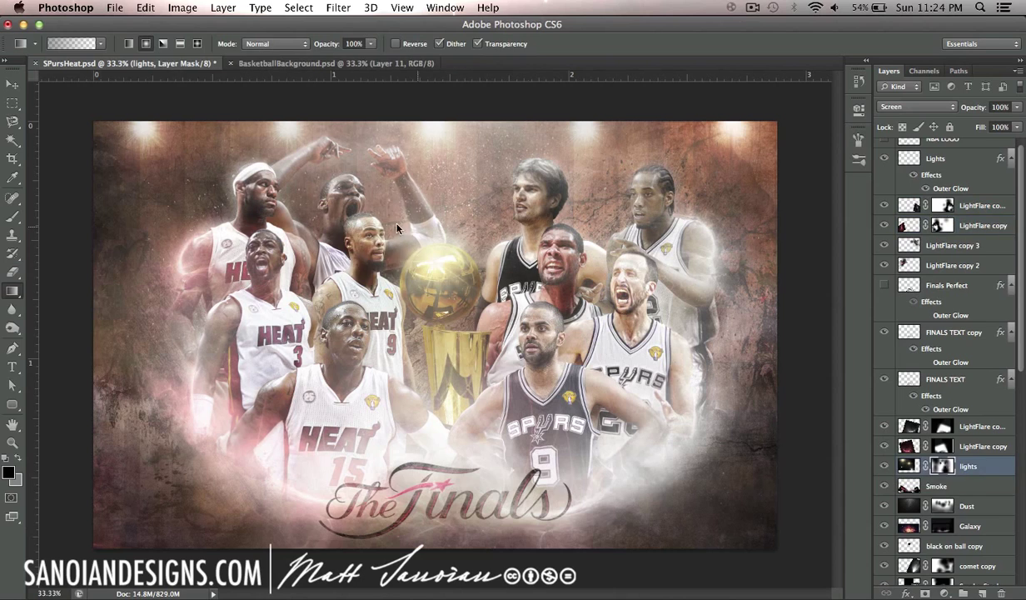